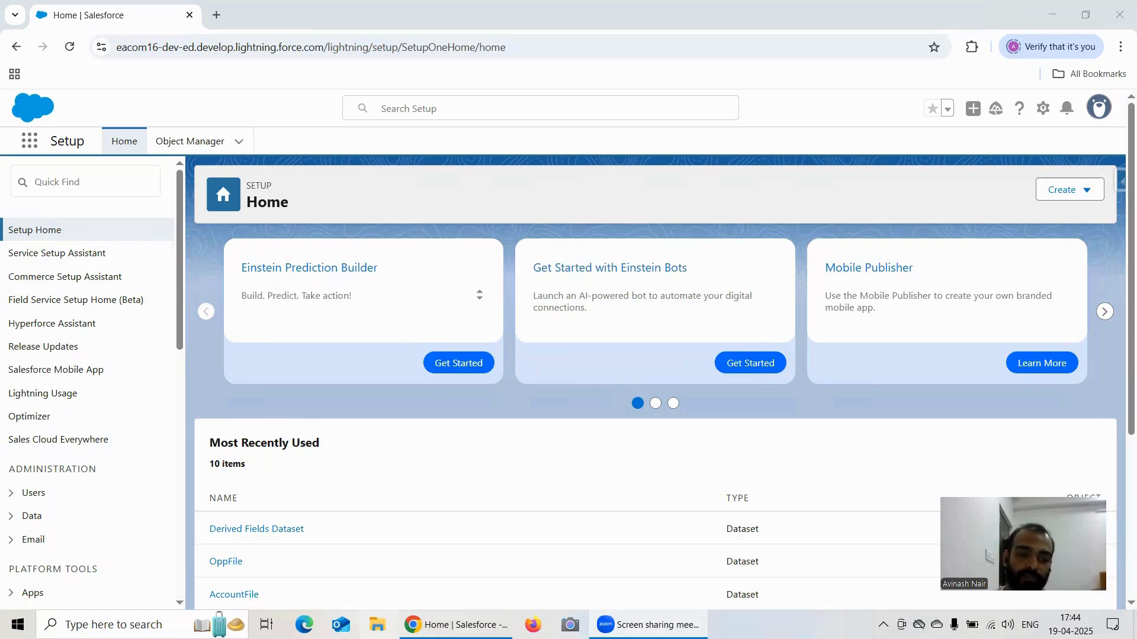
Open the Candidate Name CSV from the recent files, fit column A to inspect its contents, and close it without saving.
left_click(377, 625)
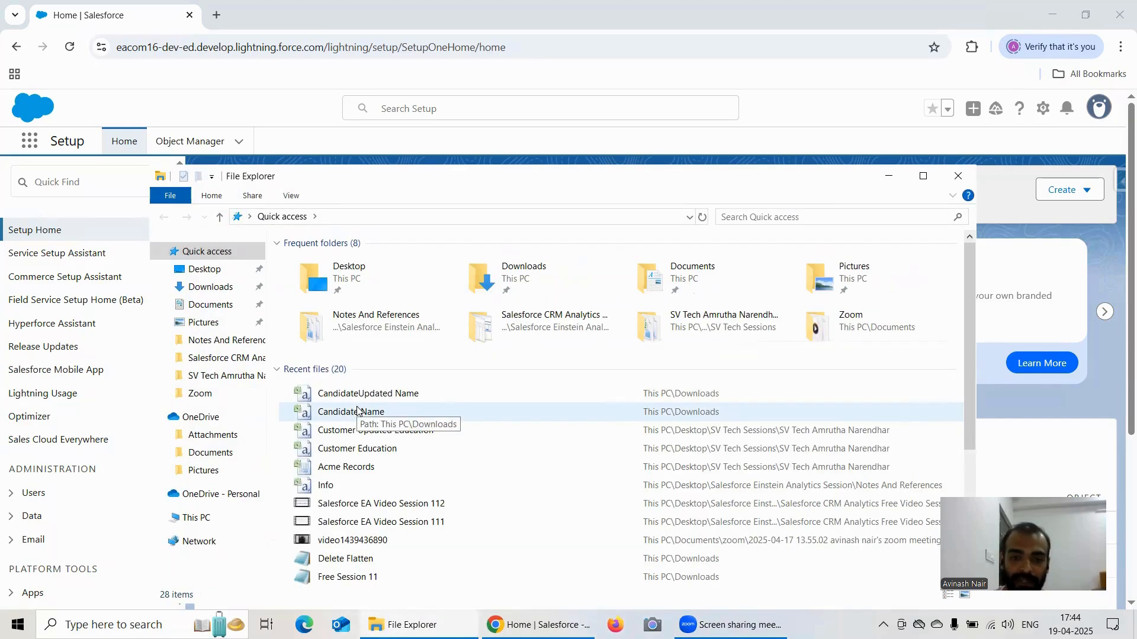
double_click(361, 412)
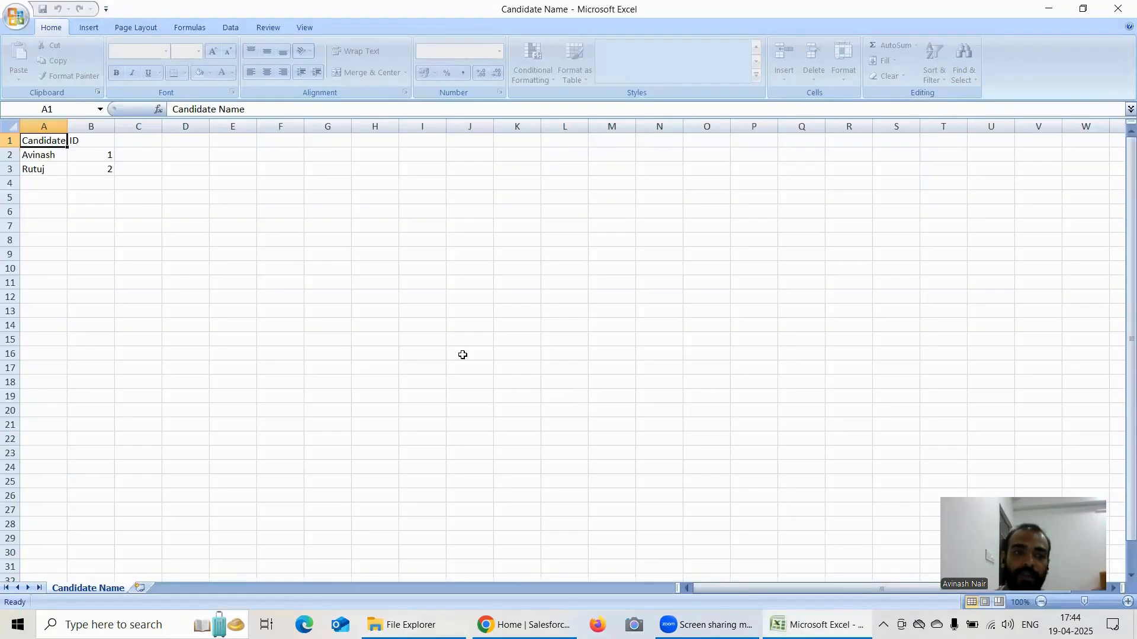
double_click(66, 129)
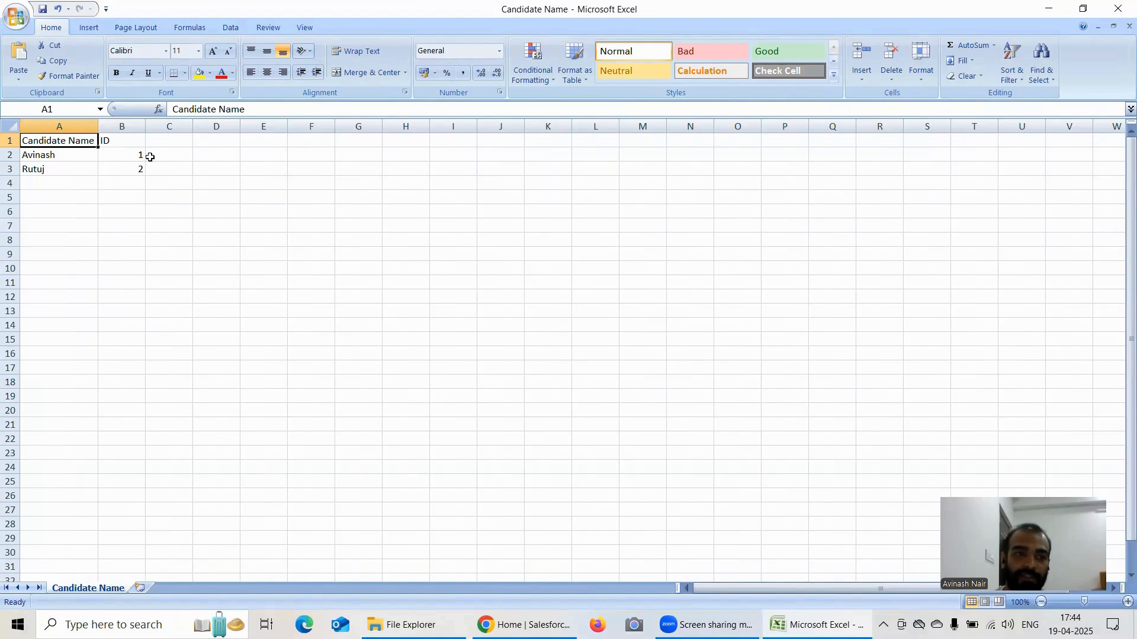
left_click(1117, 8)
left_click(577, 351)
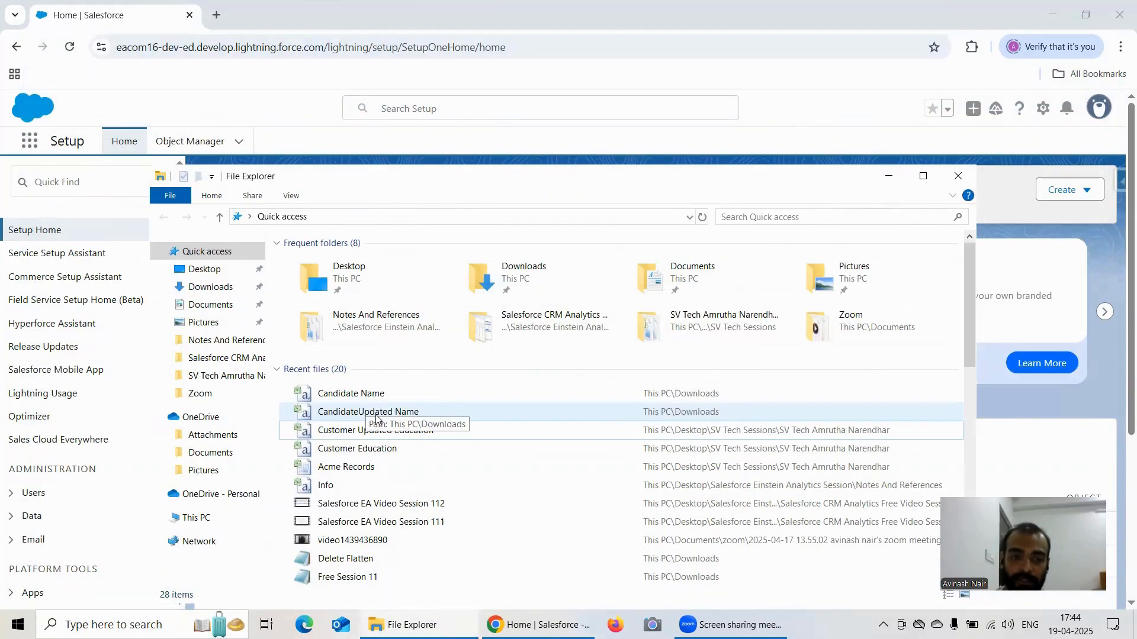
Open the CandidateUpdated Name CSV, fit column A to review the updated names, and close it without saving.
left_click(395, 416)
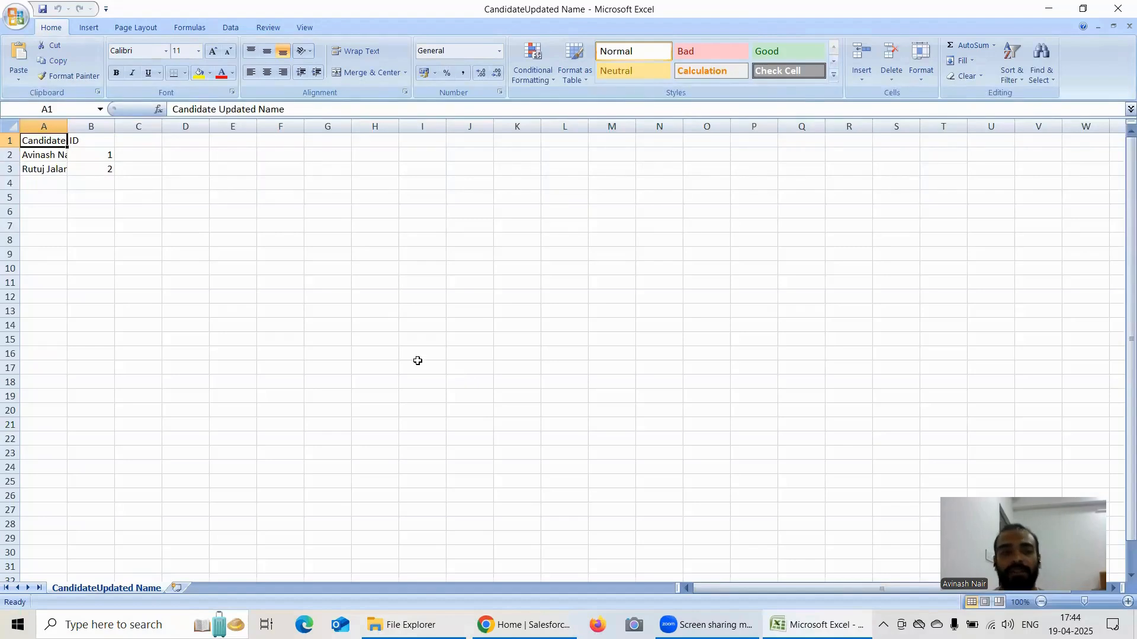
double_click(66, 130)
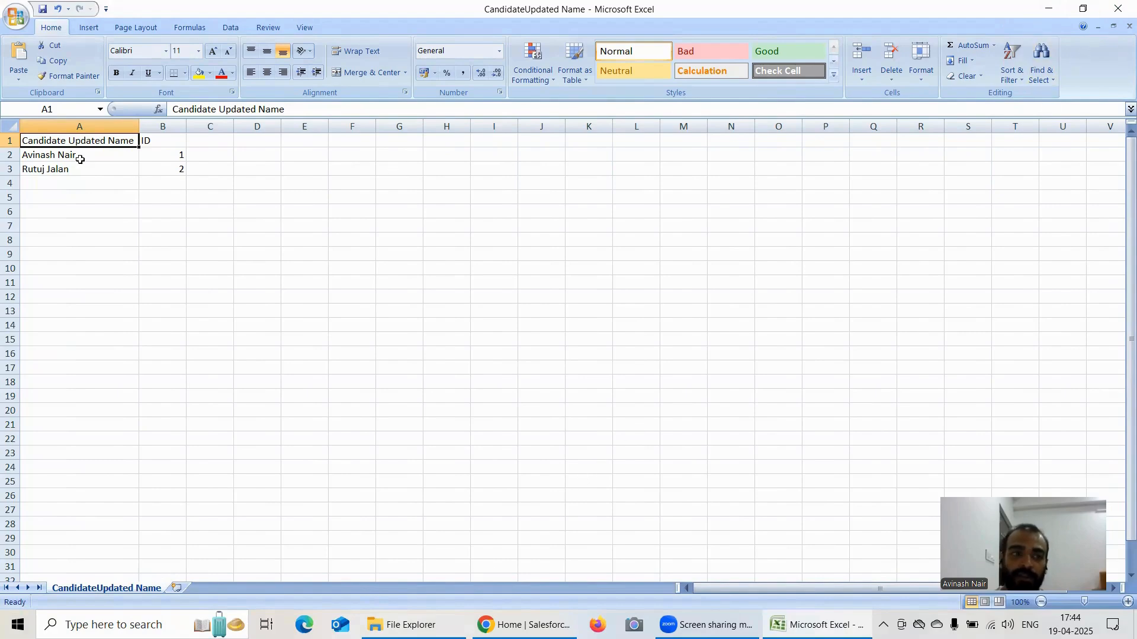
left_click_drag(80, 159, 83, 173)
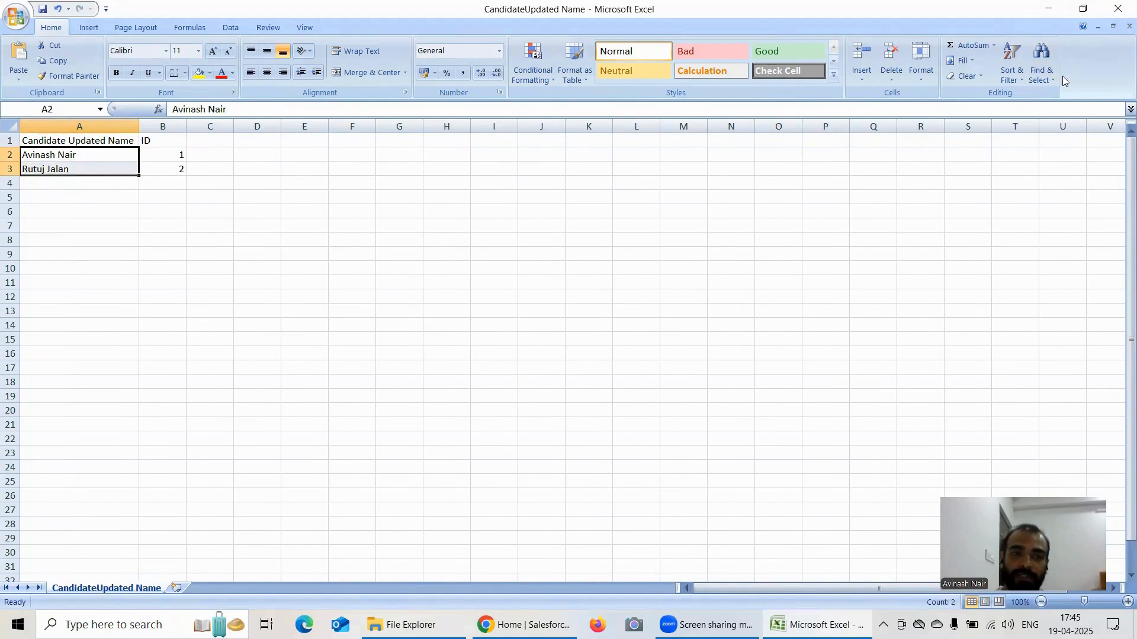
left_click(1119, 8)
left_click(573, 353)
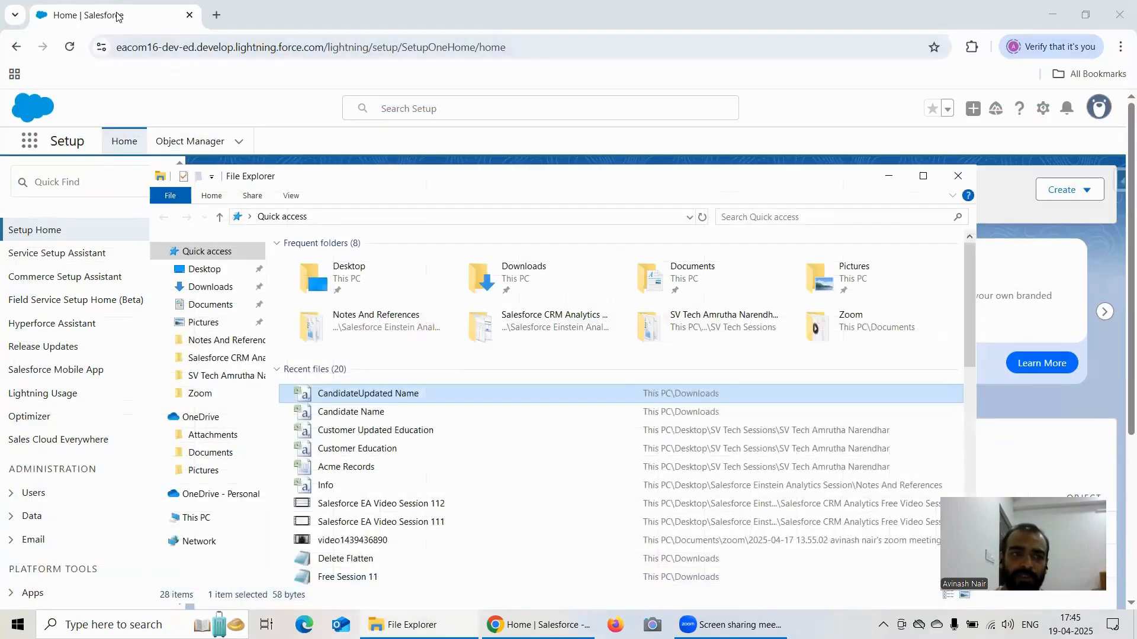
Switch to the Salesforce browser window and open Analytics Studio from Setup.
left_click(121, 22)
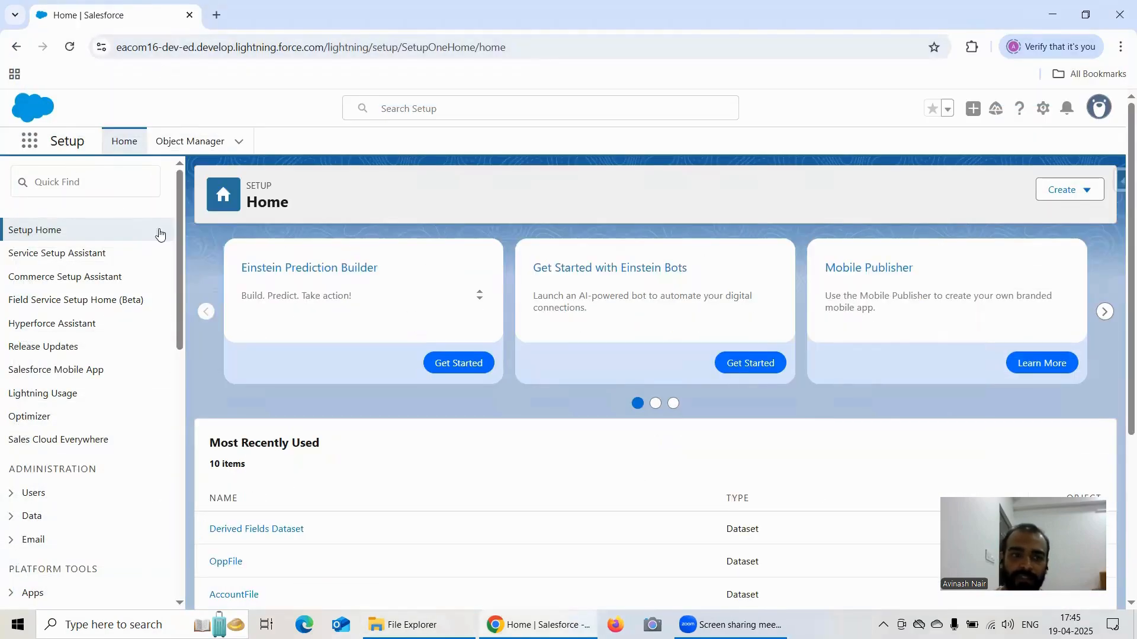
left_click(30, 142)
left_click(70, 256)
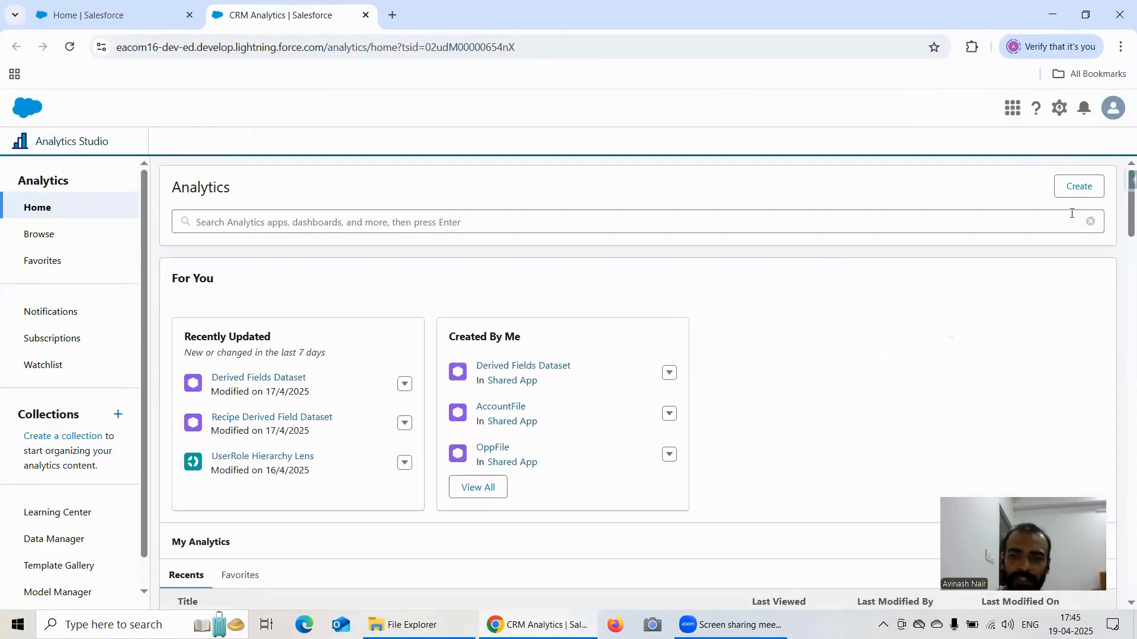
Start a new dataset from a CSV file and choose Candidate Name.csv from Downloads as its source.
left_click(1065, 188)
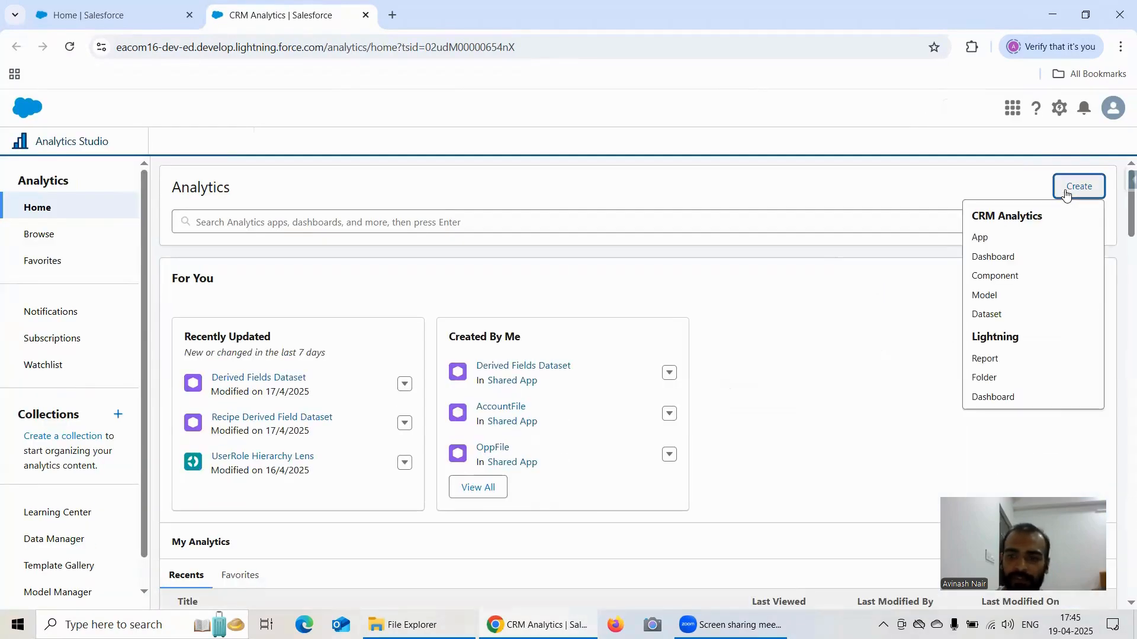
left_click(996, 316)
left_click(444, 290)
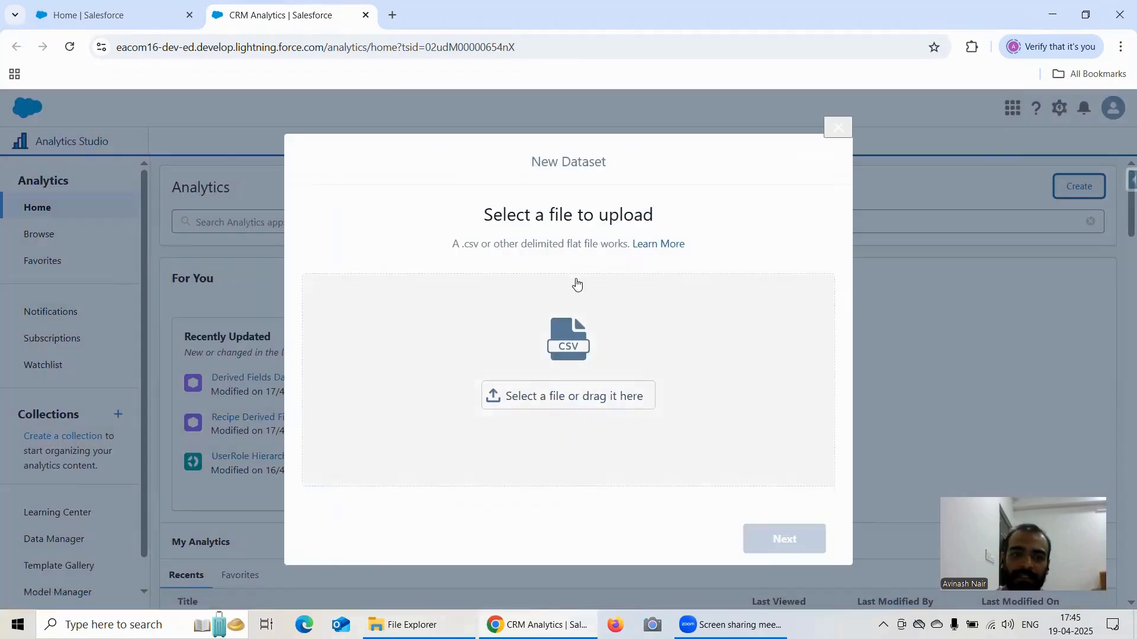
left_click(608, 396)
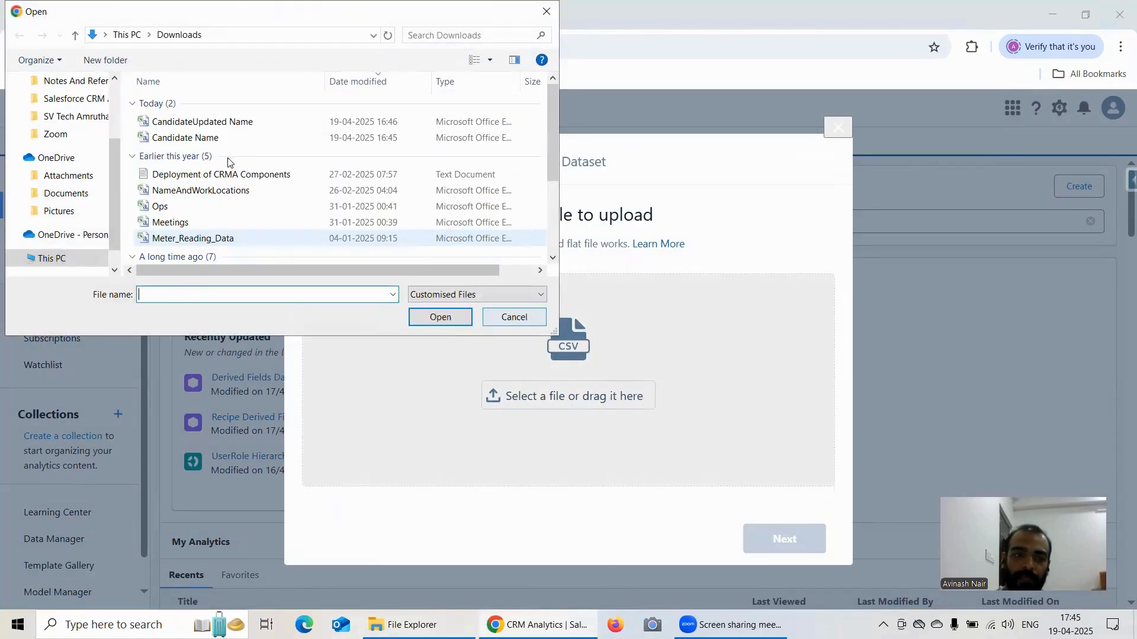
left_click(217, 138)
left_click(438, 318)
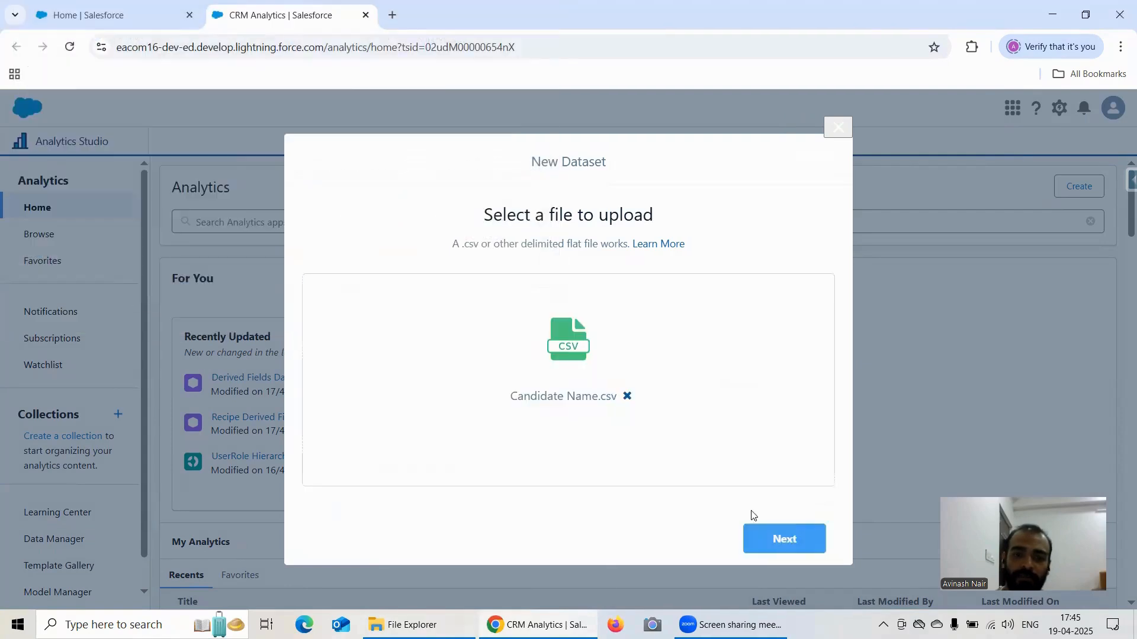
left_click(770, 538)
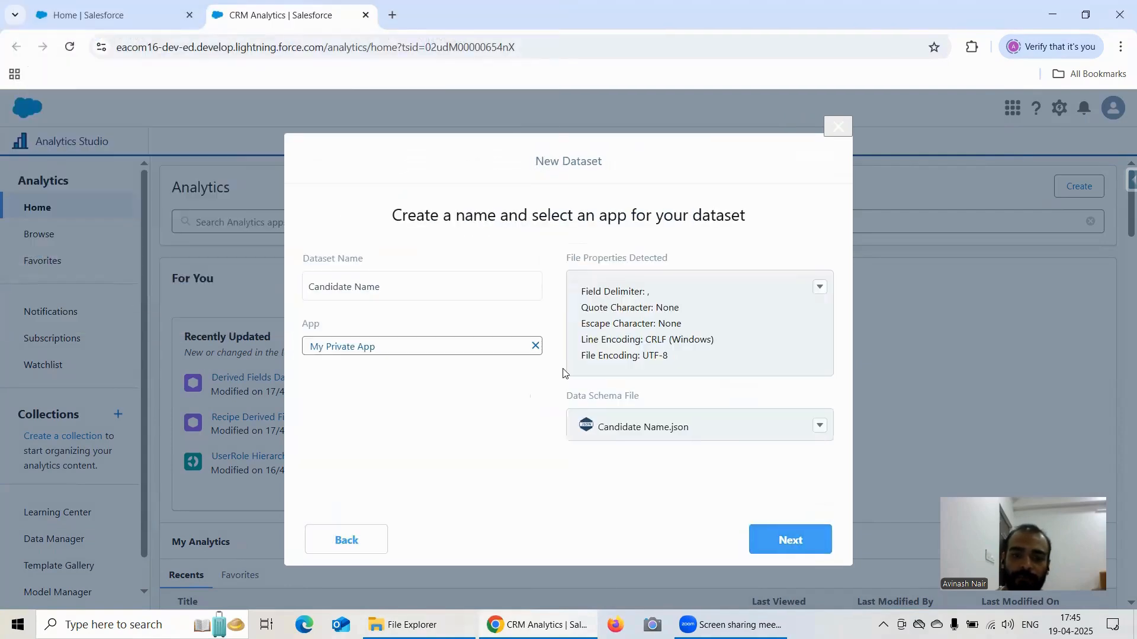
Set the Candidate Name dataset's app to Shared App and proceed with creating the dataset.
left_click(535, 347)
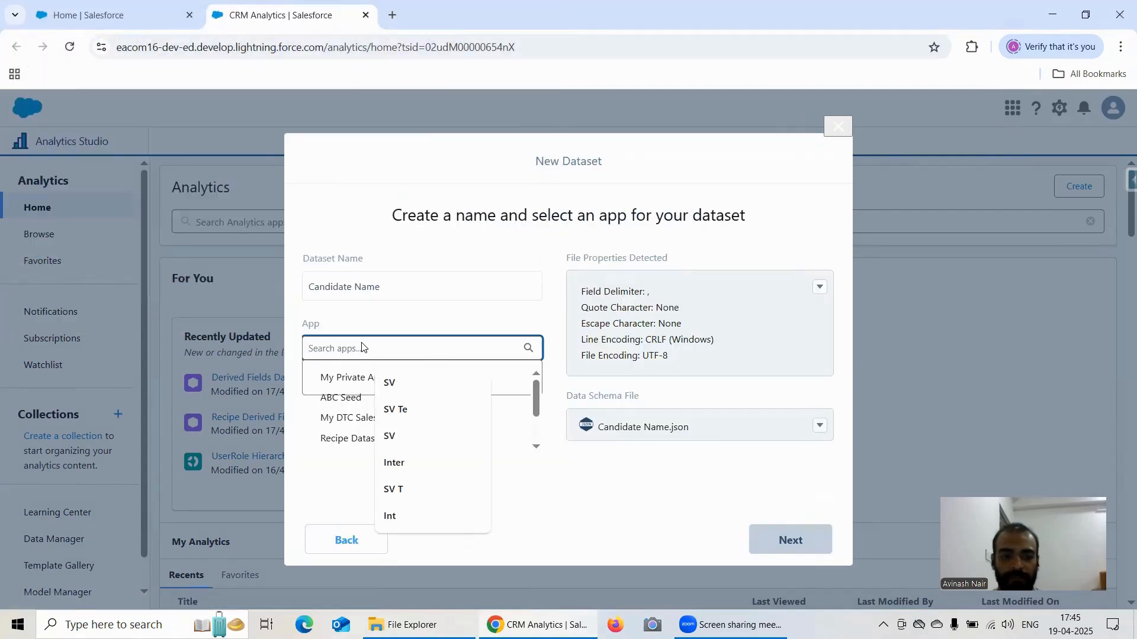
type("sha")
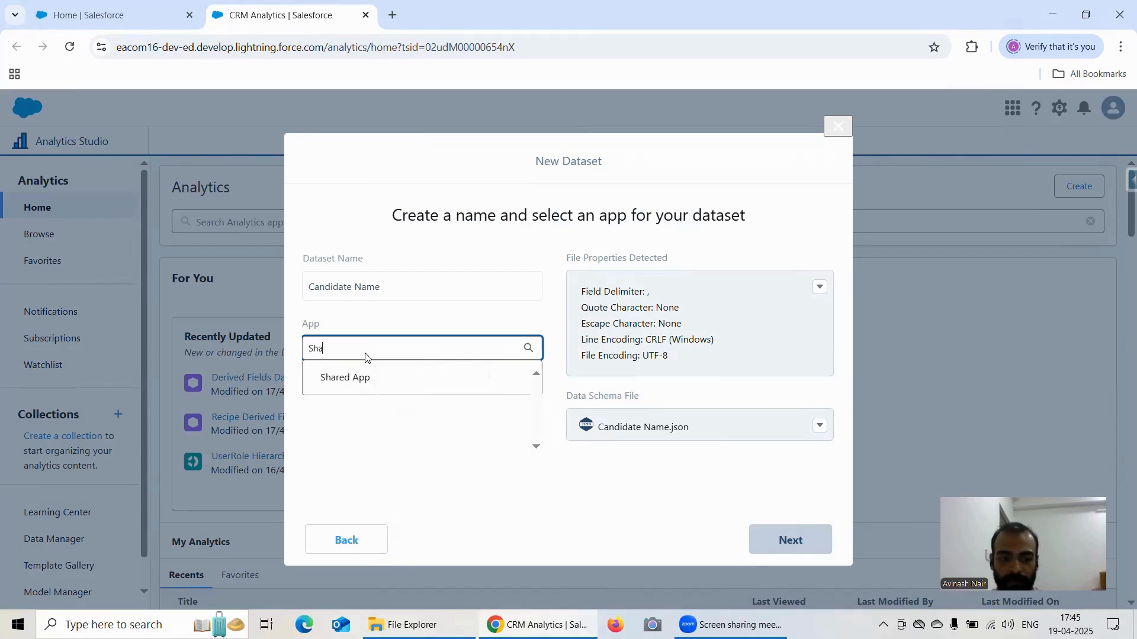
left_click(368, 378)
left_click(786, 527)
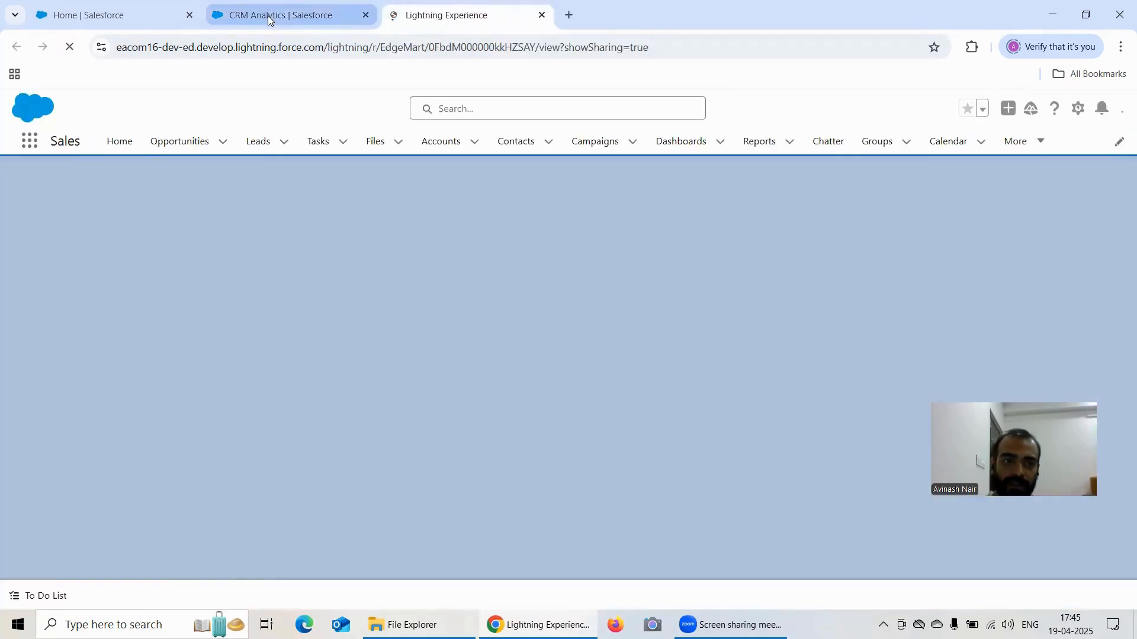
Return to Analytics Studio and start another CSV dataset from CandidateUpdated Name.csv, keeping the default dataset name and app.
left_click(292, 15)
left_click(1079, 186)
left_click(1079, 185)
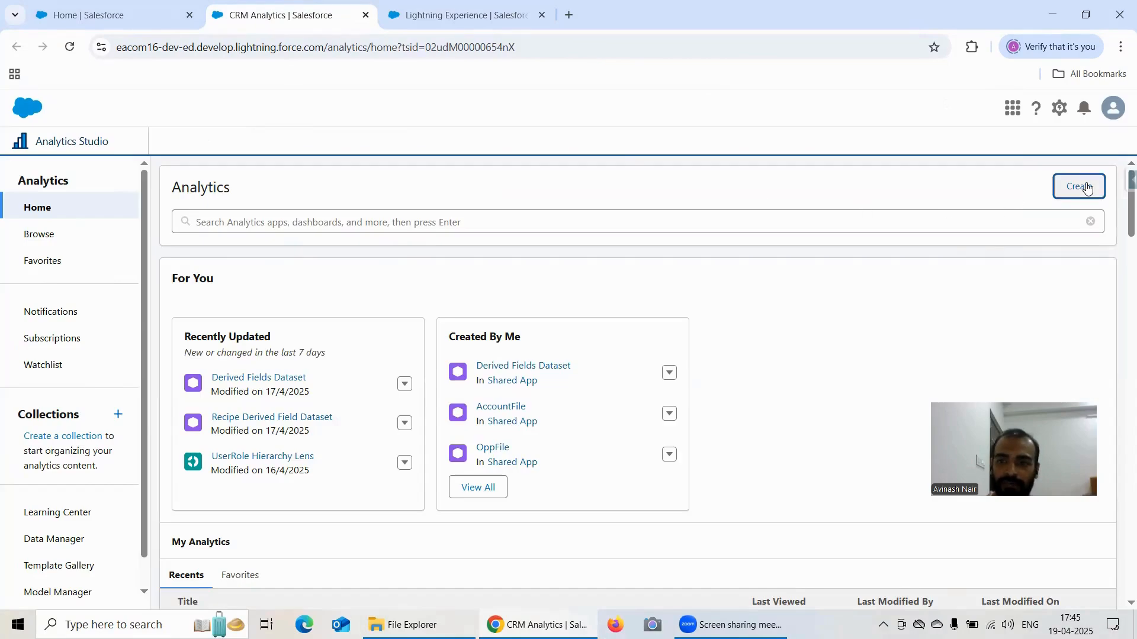
left_click(1079, 186)
left_click(1002, 314)
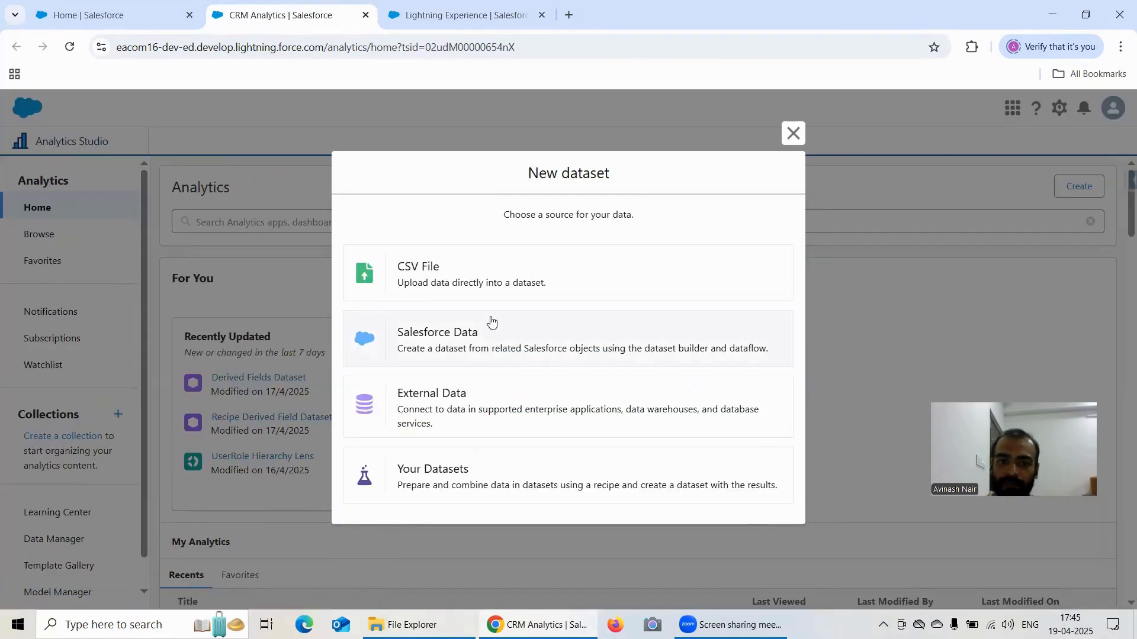
left_click(508, 287)
left_click(559, 411)
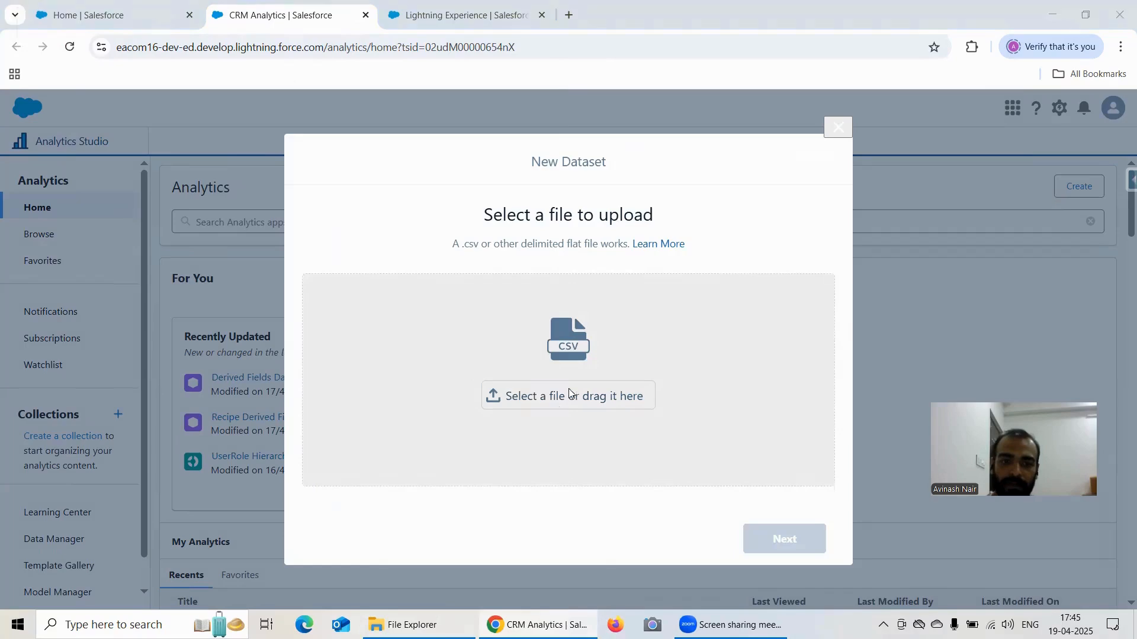
double_click(224, 128)
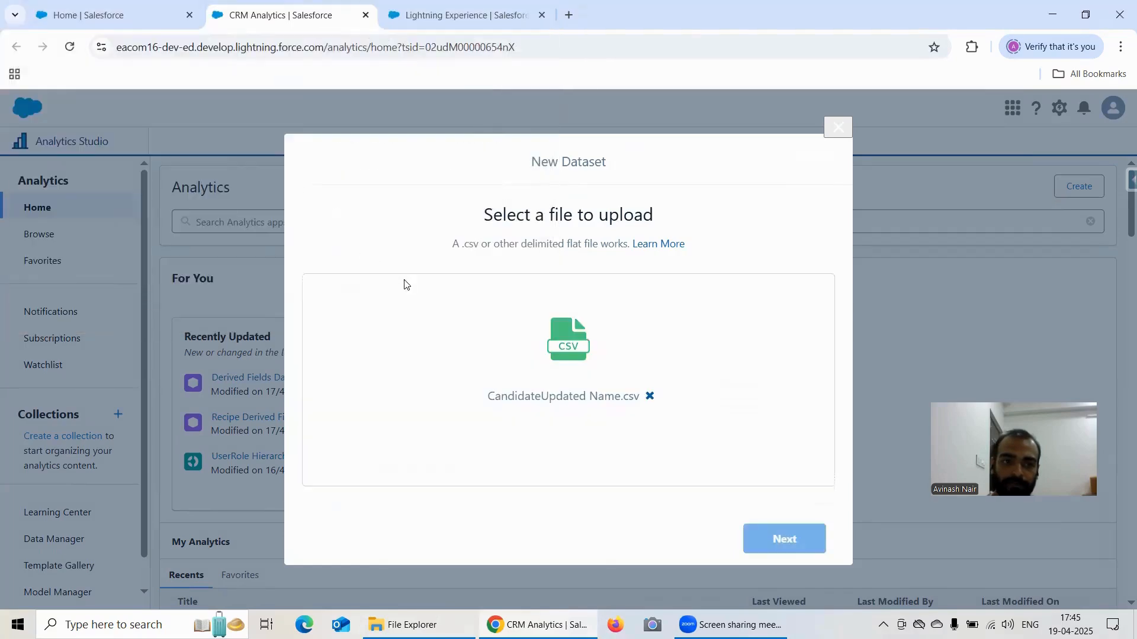
left_click(785, 539)
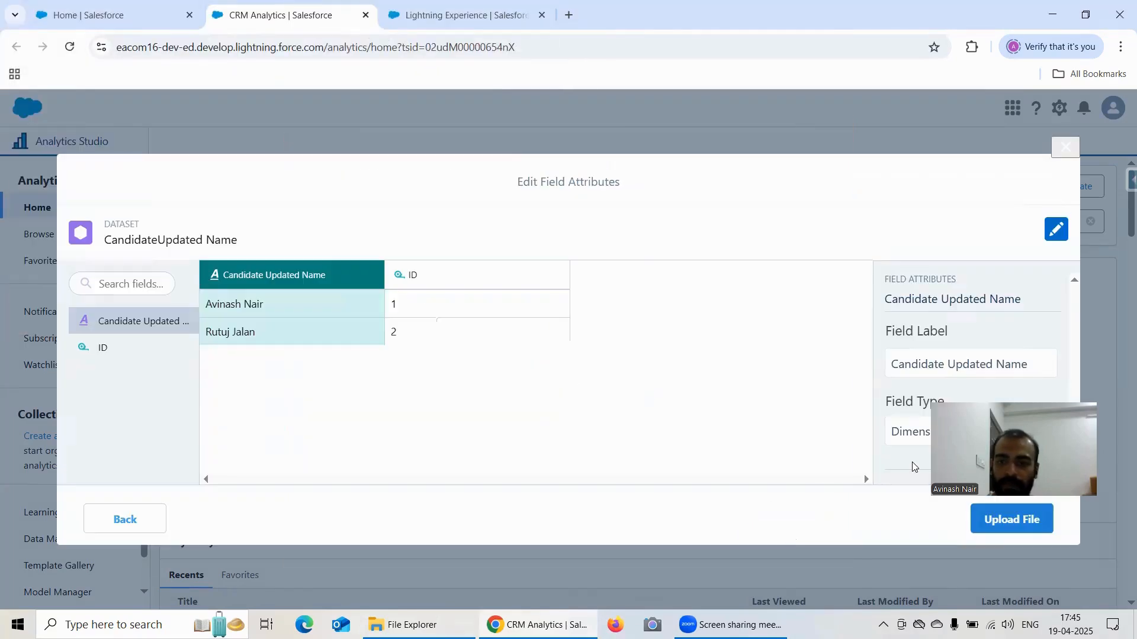
Change the ID field's type to Dimension and upload the CandidateUpdated Name file.
left_click(481, 271)
left_click(917, 400)
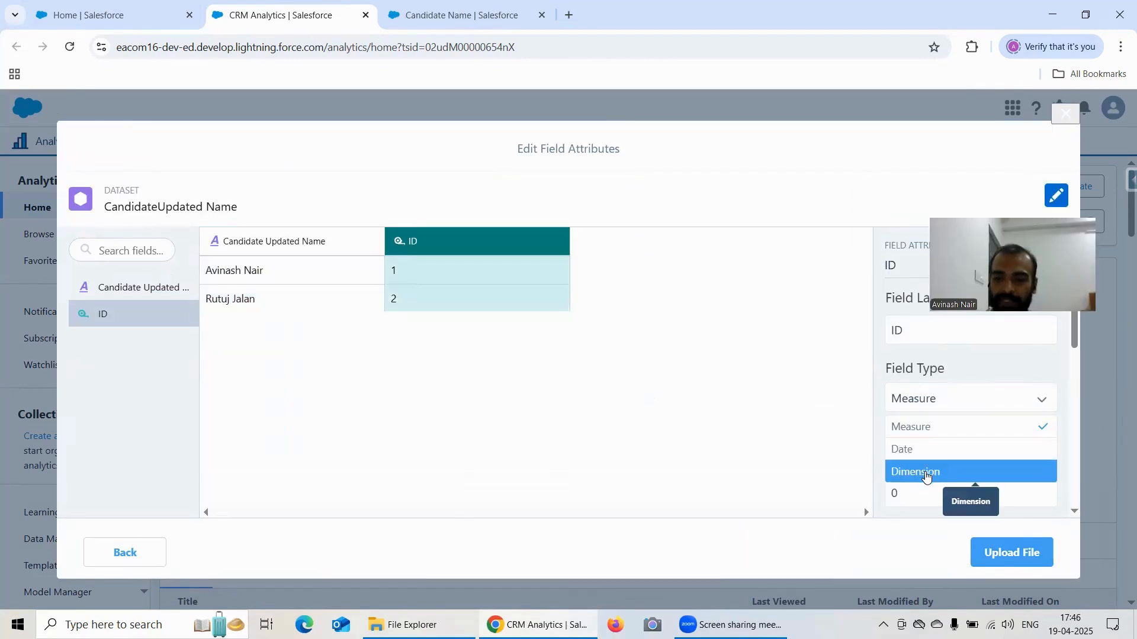
left_click(926, 473)
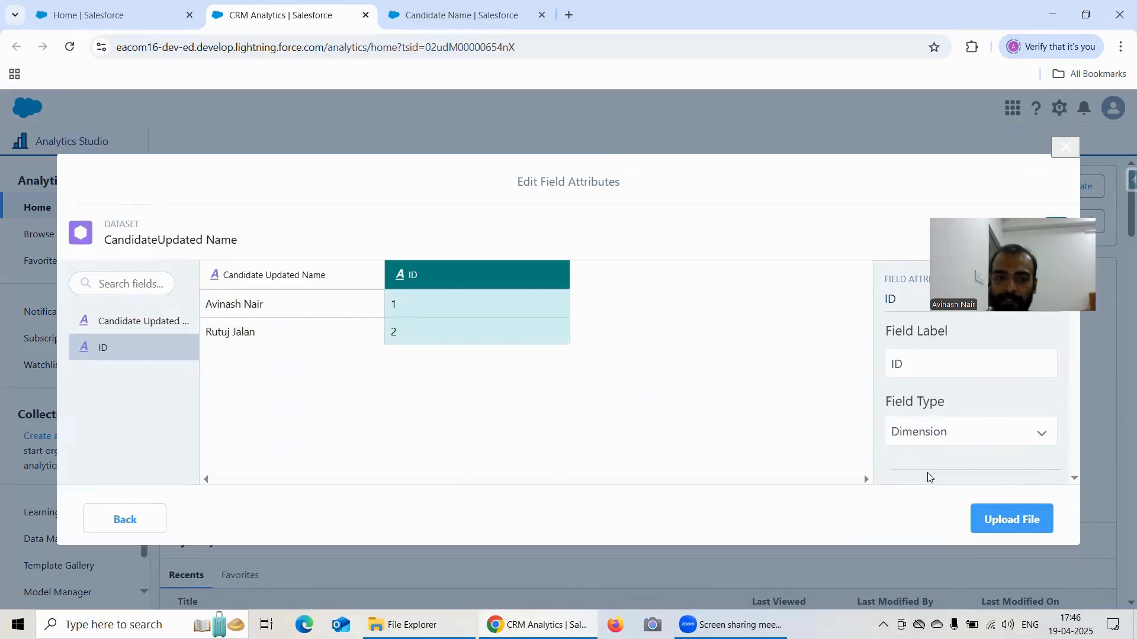
left_click(1010, 520)
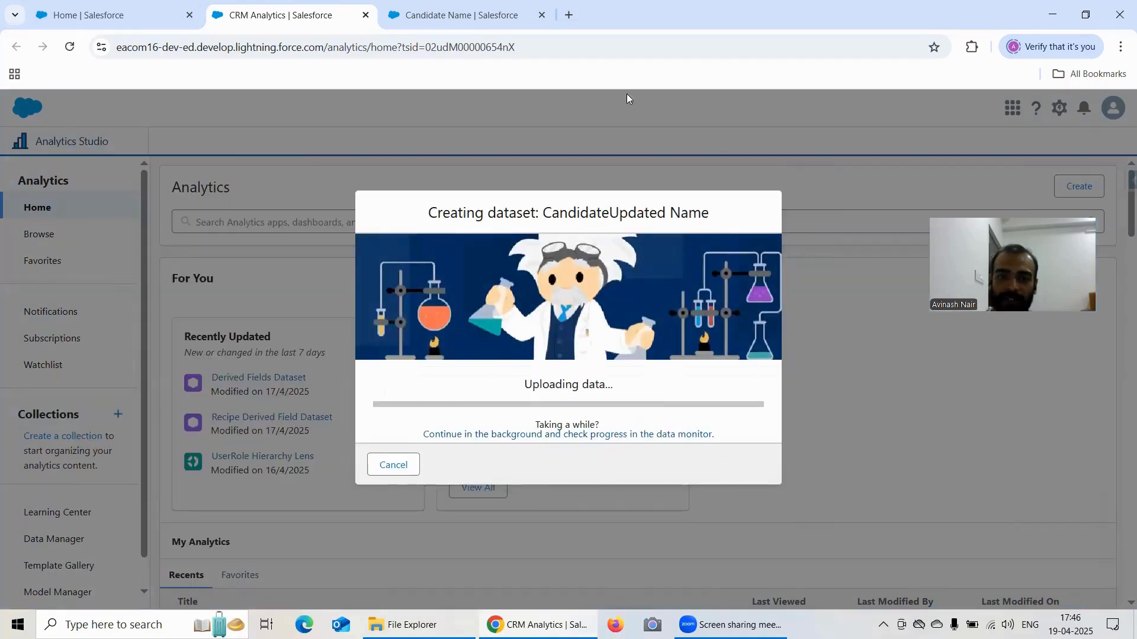
Explore the Candidate Name dataset in a lens, check which fields are available for grouping bars, and close the lens.
left_click(472, 24)
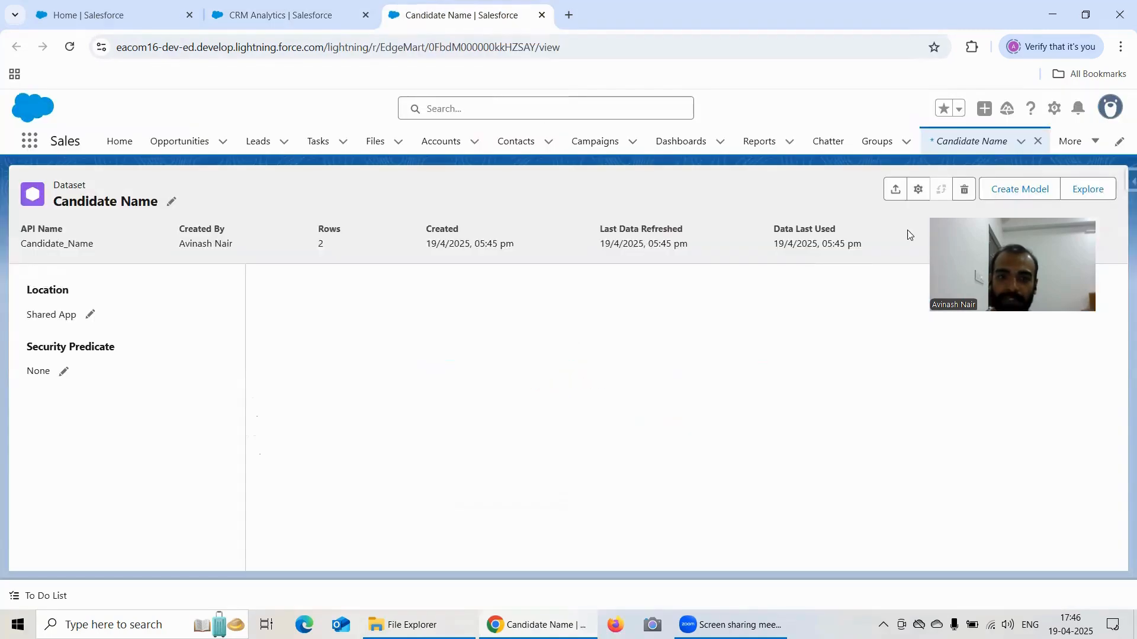
left_click(1086, 188)
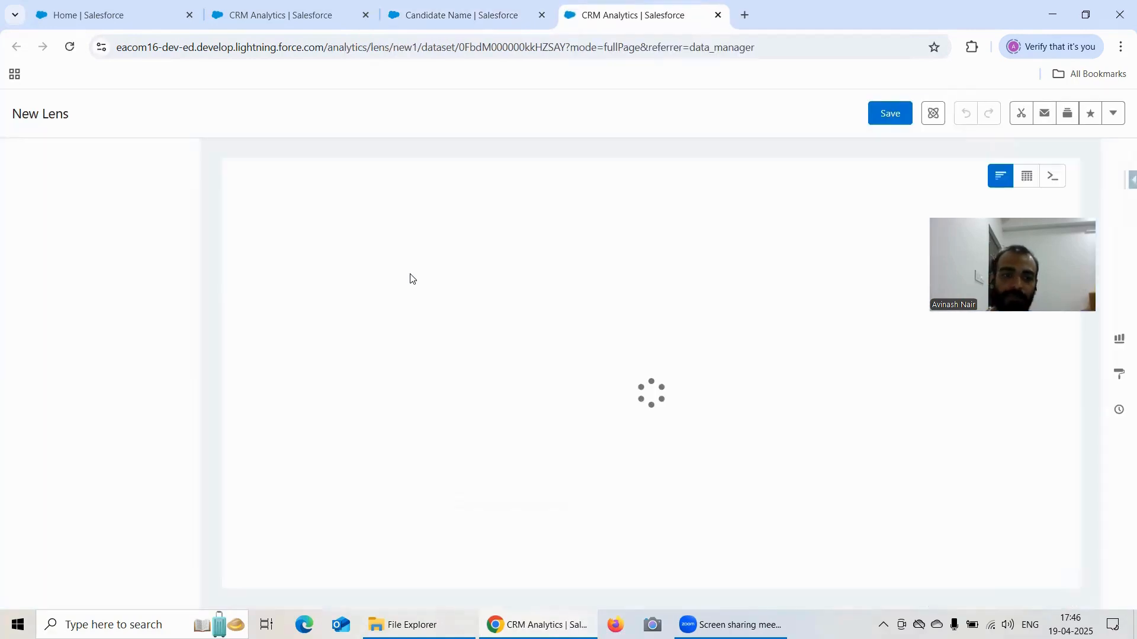
left_click(101, 381)
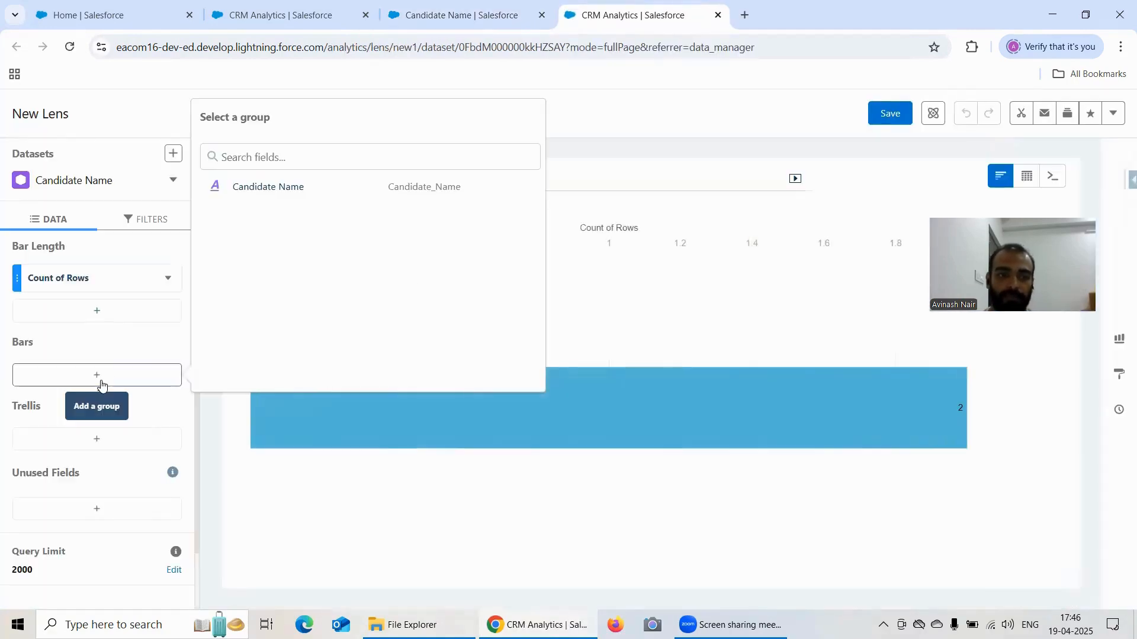
left_click(718, 15)
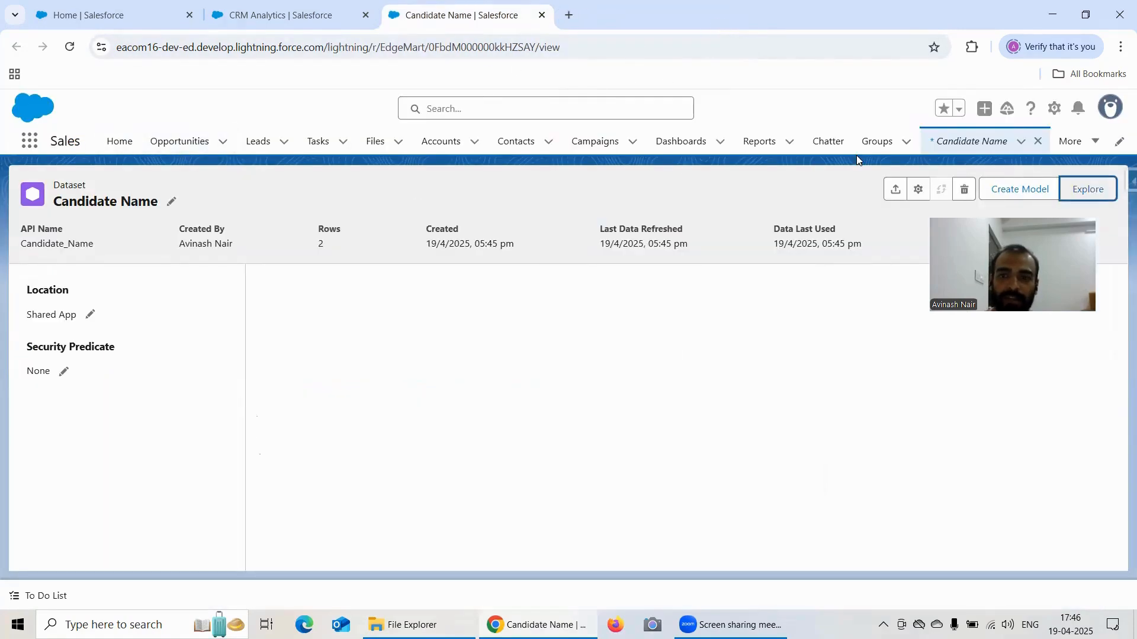
Start replacing the Candidate Name dataset's data with Candidate Name.csv and review the file properties and dataset naming settings.
left_click(894, 191)
left_click(545, 367)
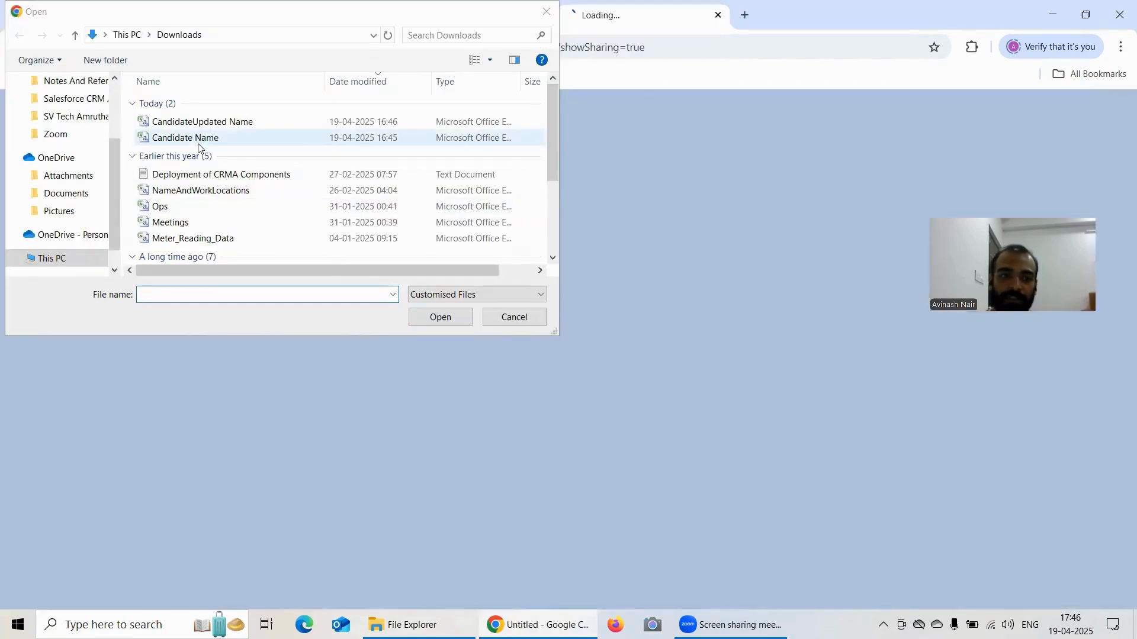
left_click(198, 139)
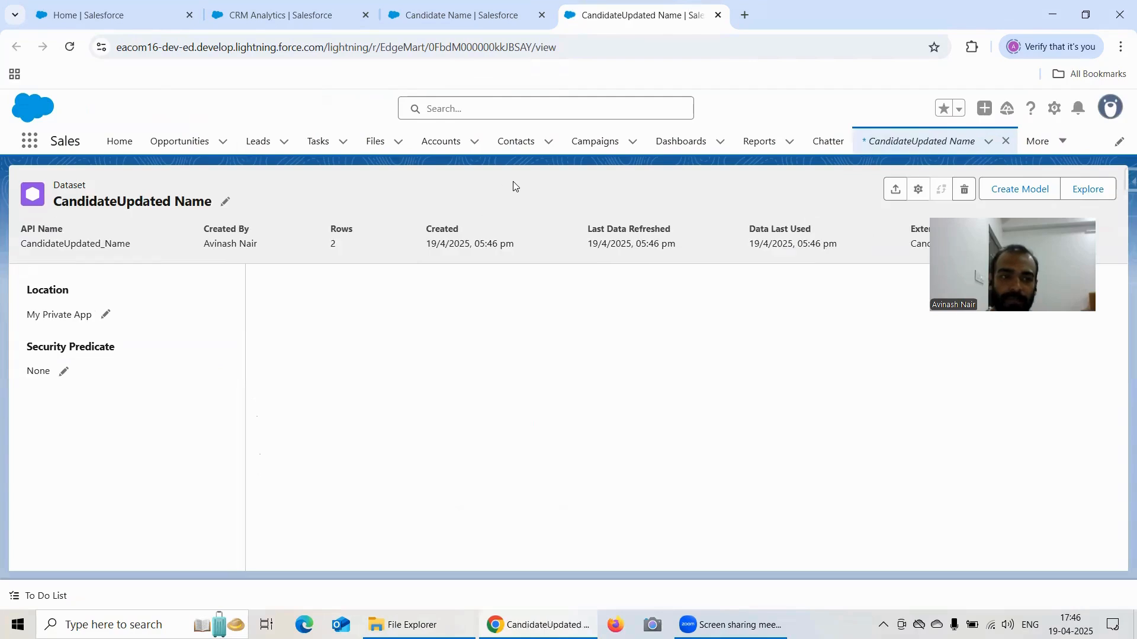
left_click(458, 18)
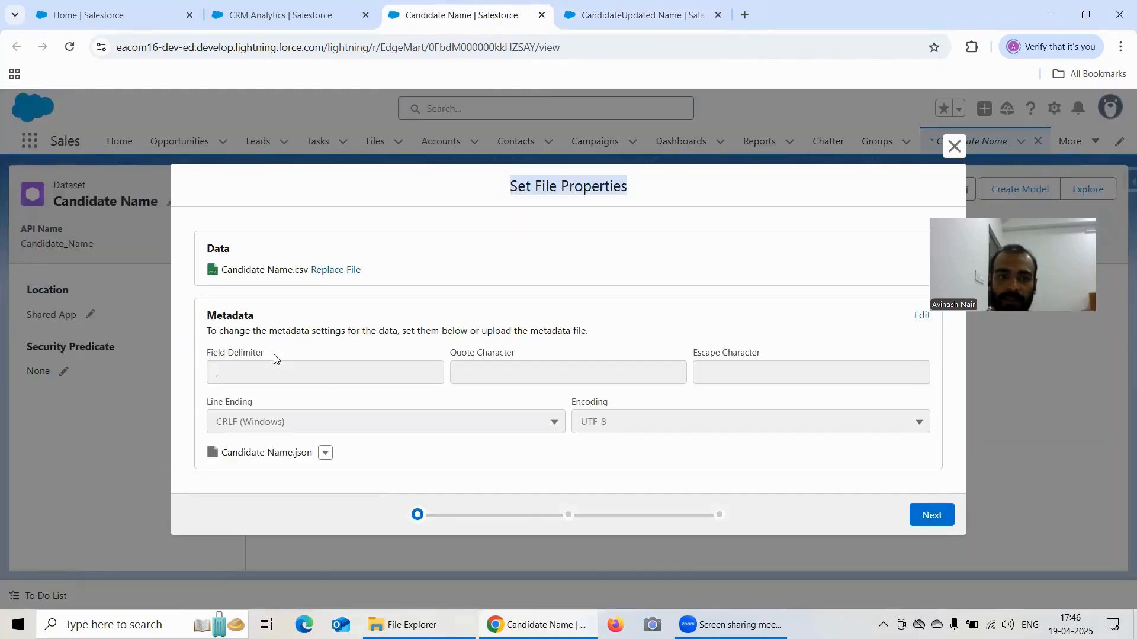
left_click(929, 516)
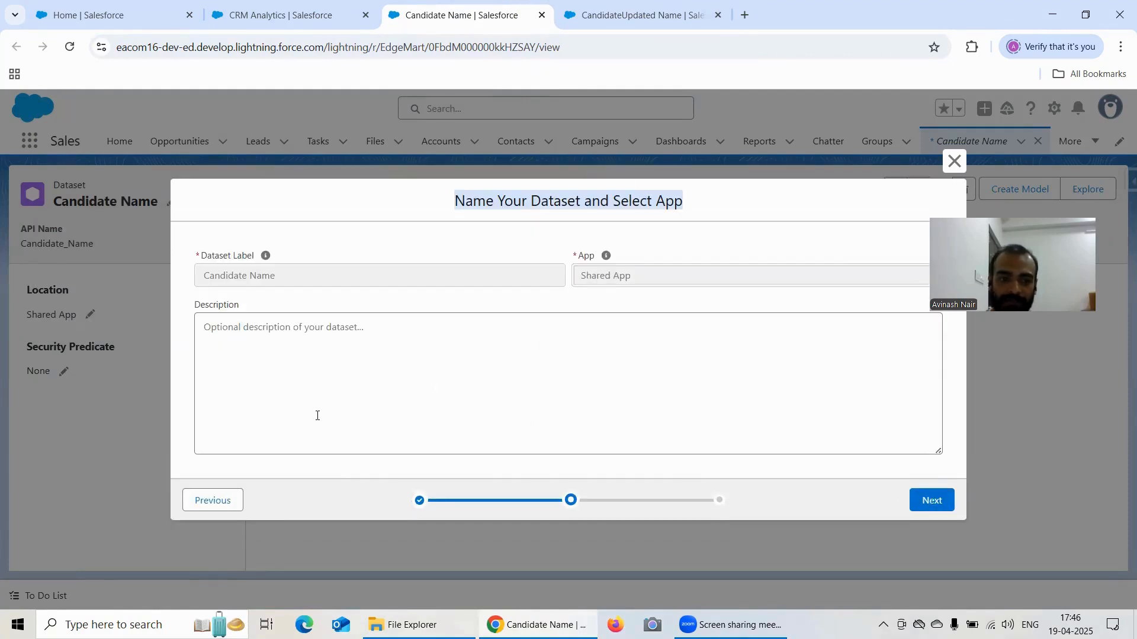
left_click(216, 509)
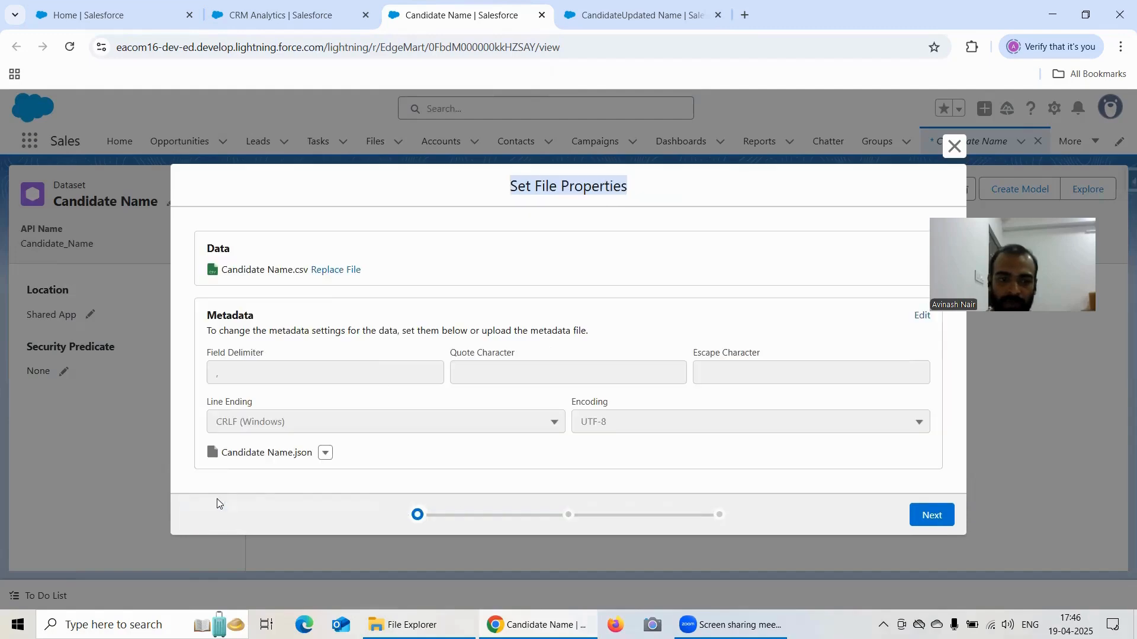
Reselect Candidate Name.csv as the replacement data file and proceed to the column attributes with the default settings.
left_click(338, 272)
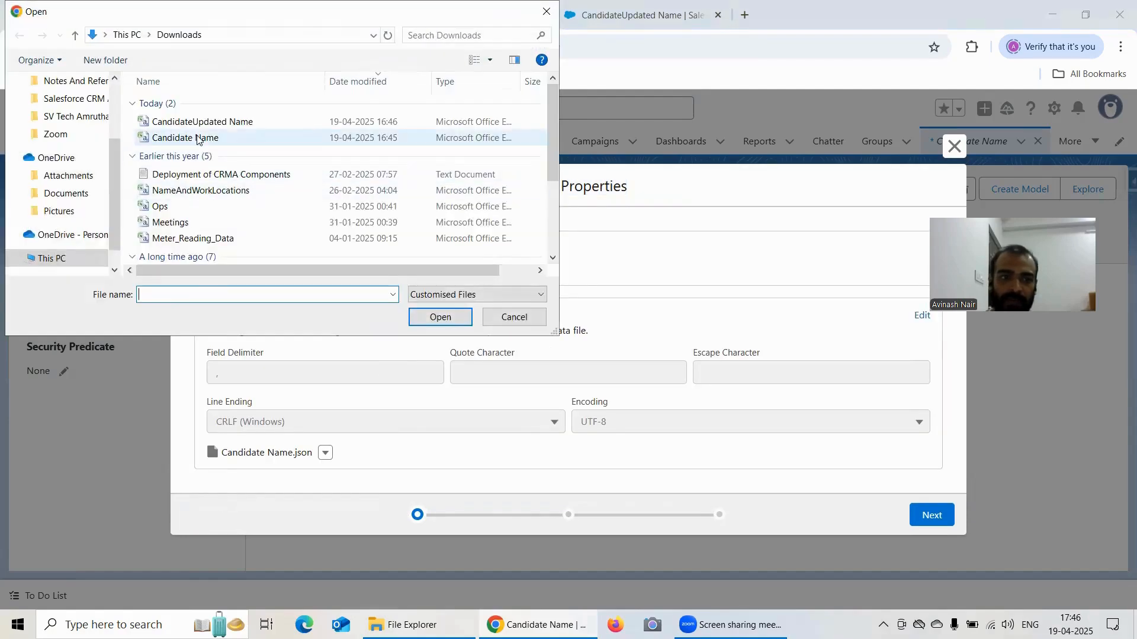
left_click(197, 138)
left_click(440, 317)
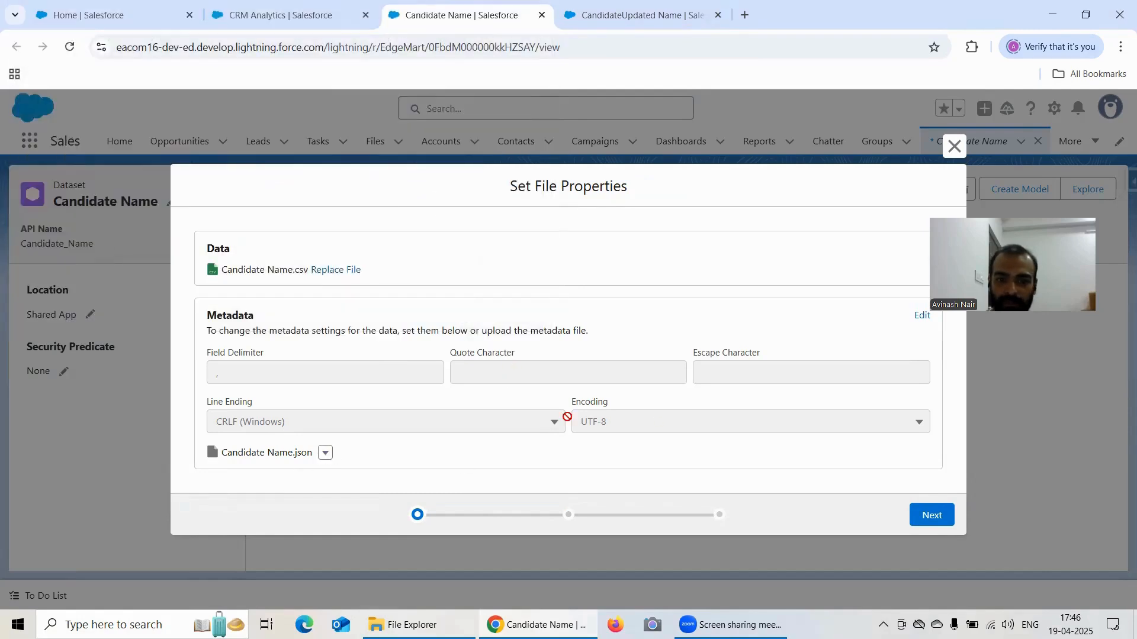
left_click(937, 516)
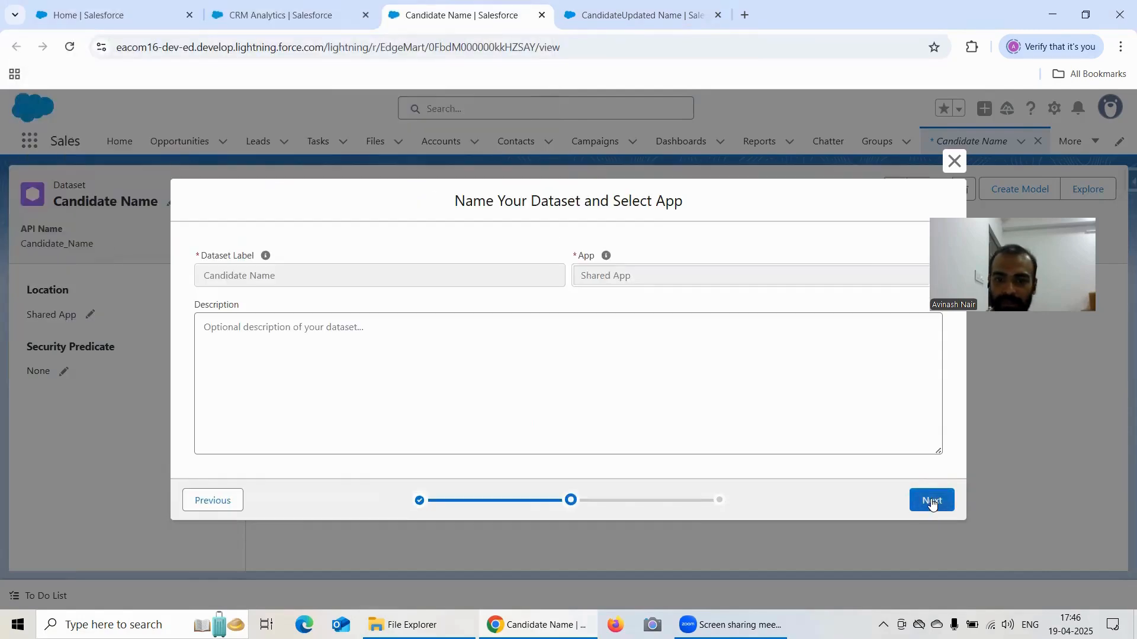
left_click(934, 501)
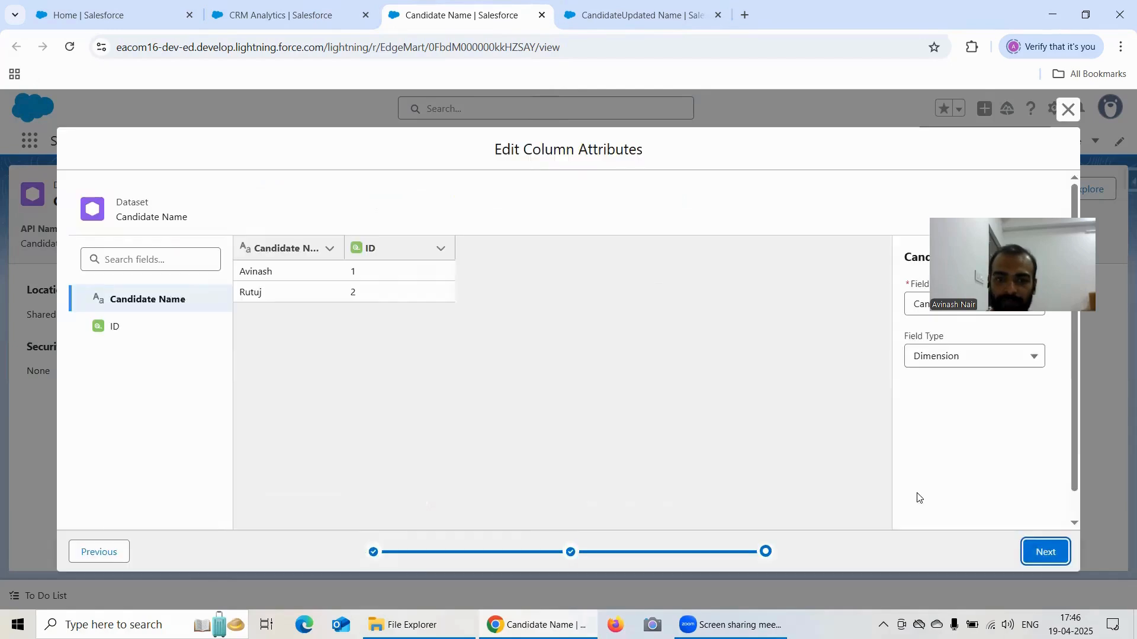
Change the ID field's type to Dimension and upload the replacement data for the Candidate Name dataset.
left_click(388, 251)
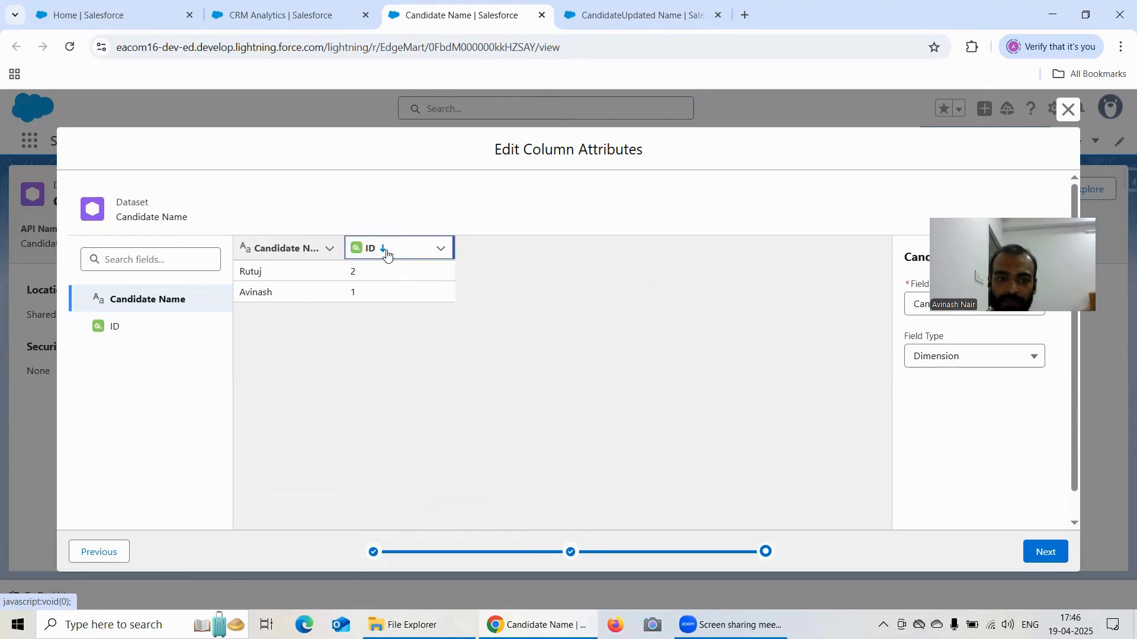
left_click(387, 253)
left_click(944, 360)
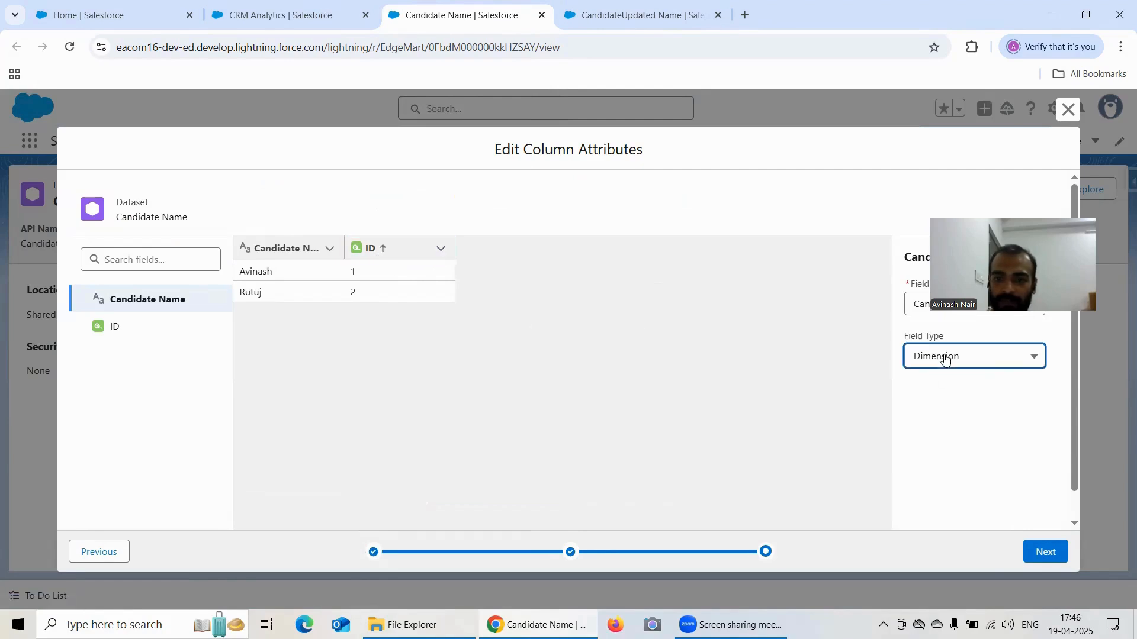
left_click(147, 327)
left_click(932, 363)
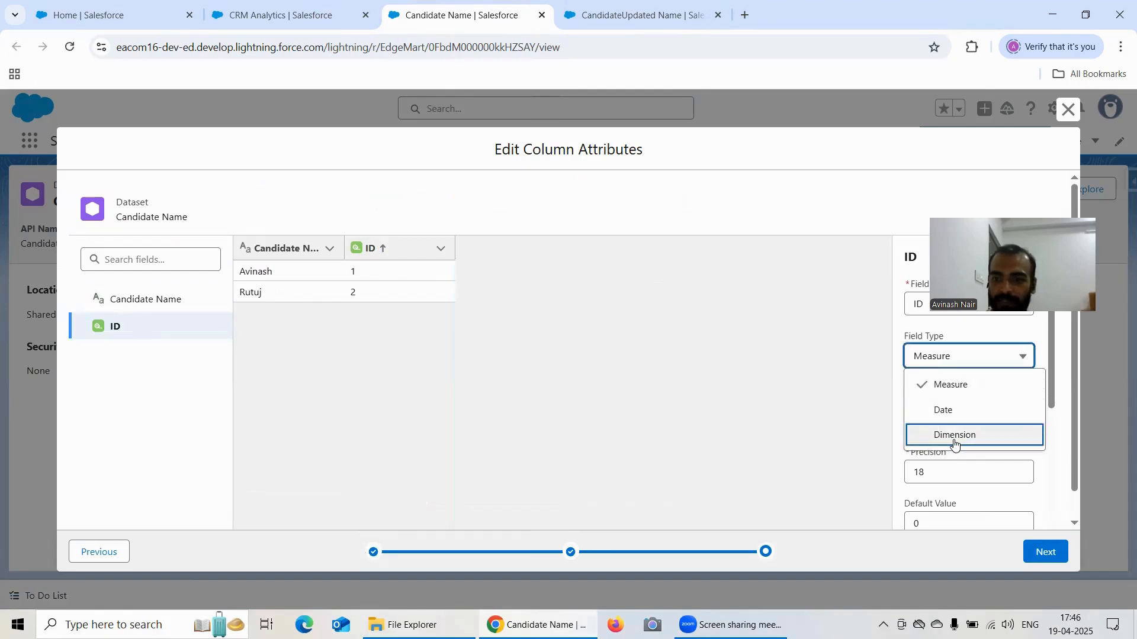
left_click(953, 436)
left_click(1044, 553)
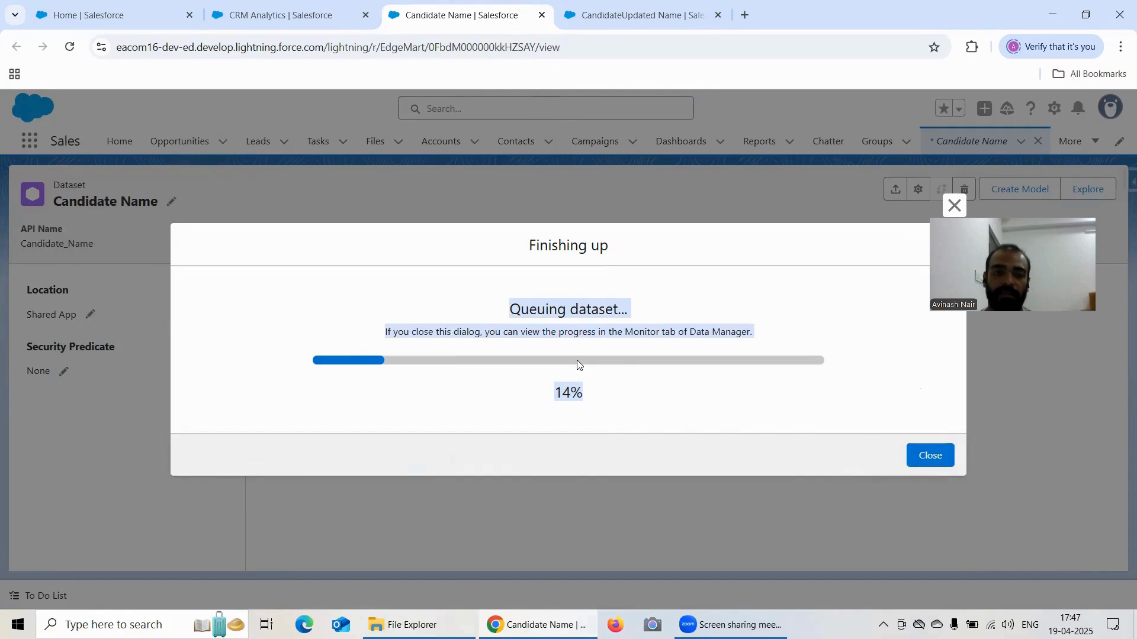
Explore the CandidateUpdated Name dataset in a lens and check which fields are available for grouping bars.
left_click(573, 22)
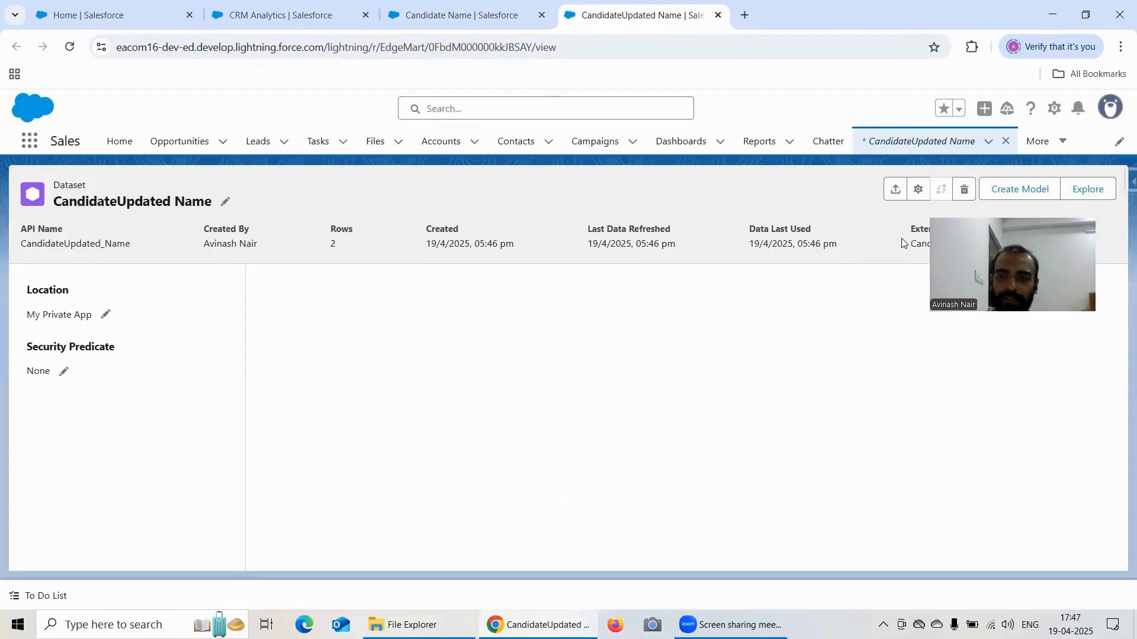
left_click(1090, 191)
left_click(718, 16)
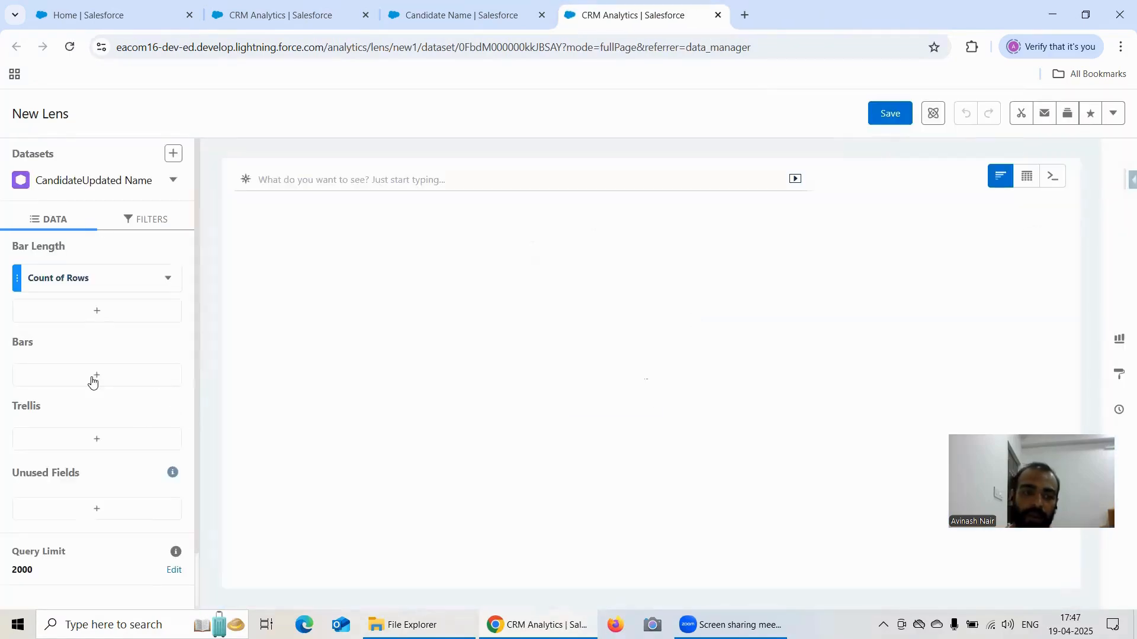
left_click(94, 377)
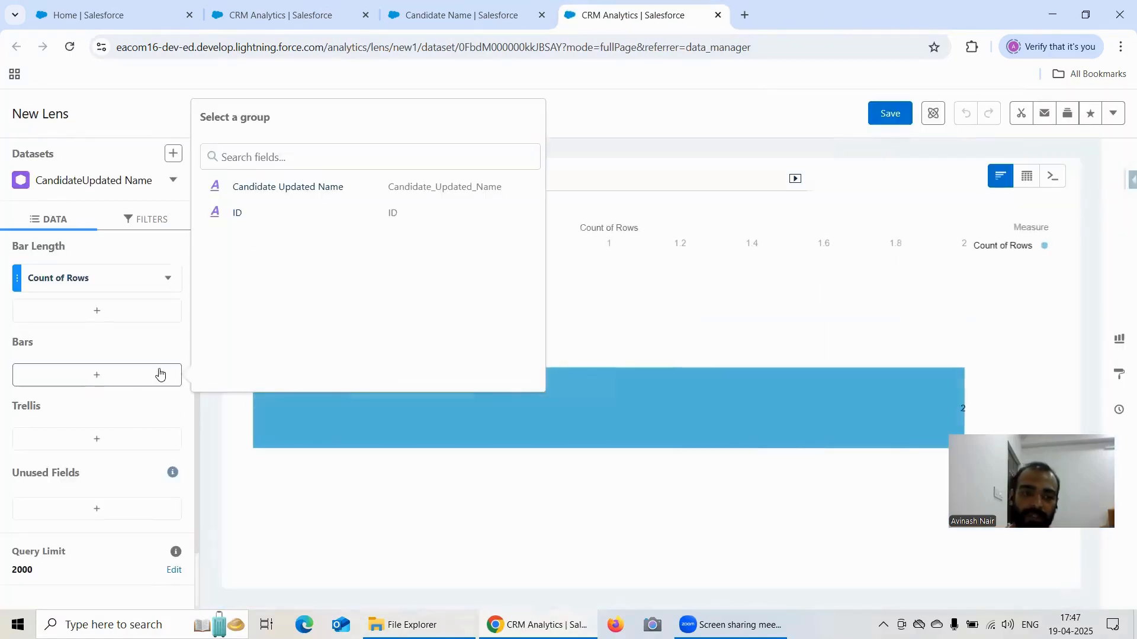
Close the Candidate Name upload dialog and the open dataset, Data Manager and lens pages, returning to Analytics Studio.
left_click(472, 8)
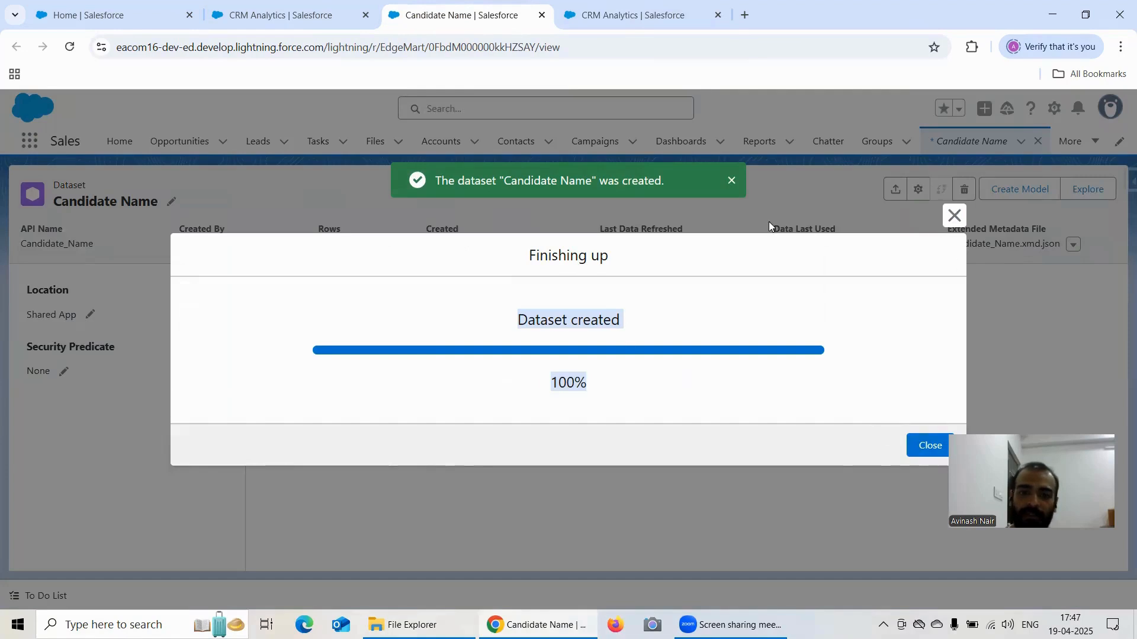
left_click(954, 216)
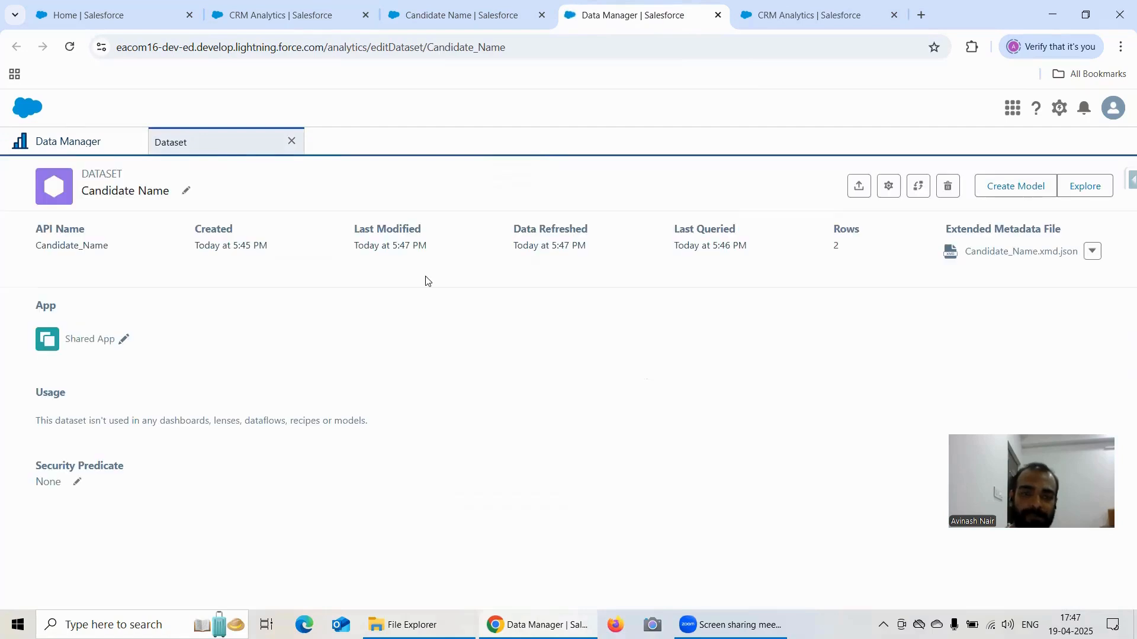
left_click(1085, 186)
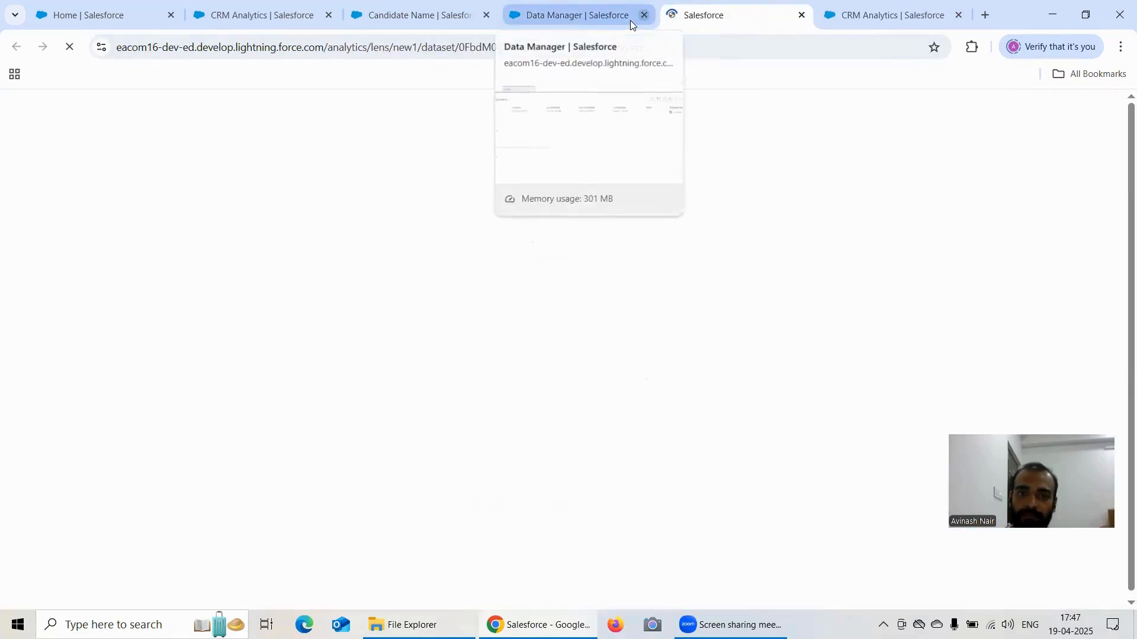
left_click(643, 16)
left_click(643, 16)
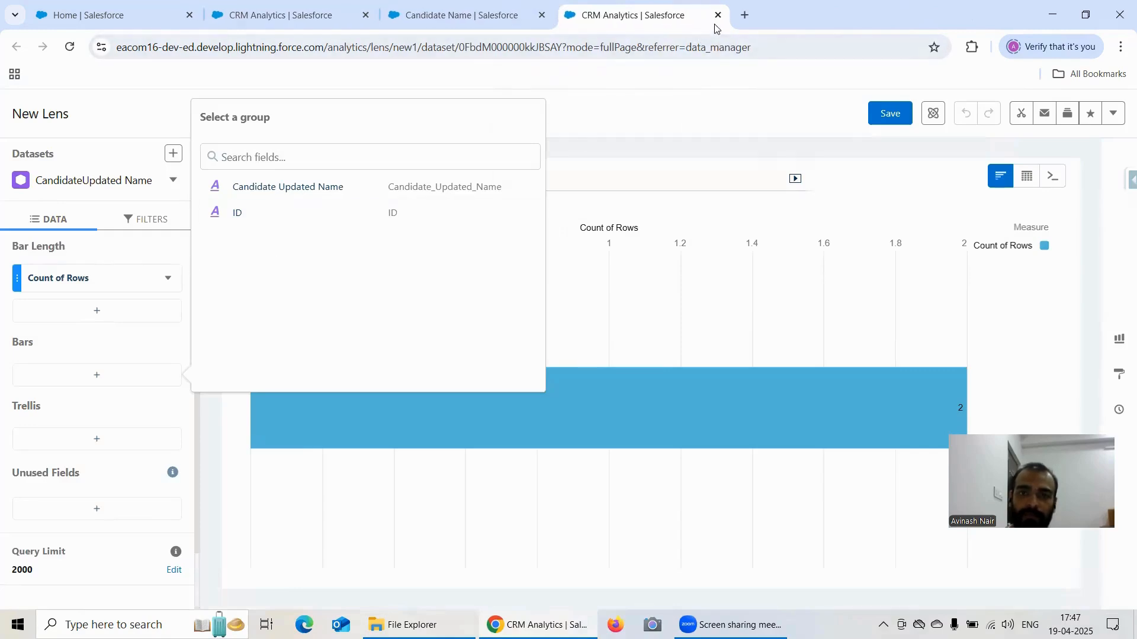
left_click(716, 20)
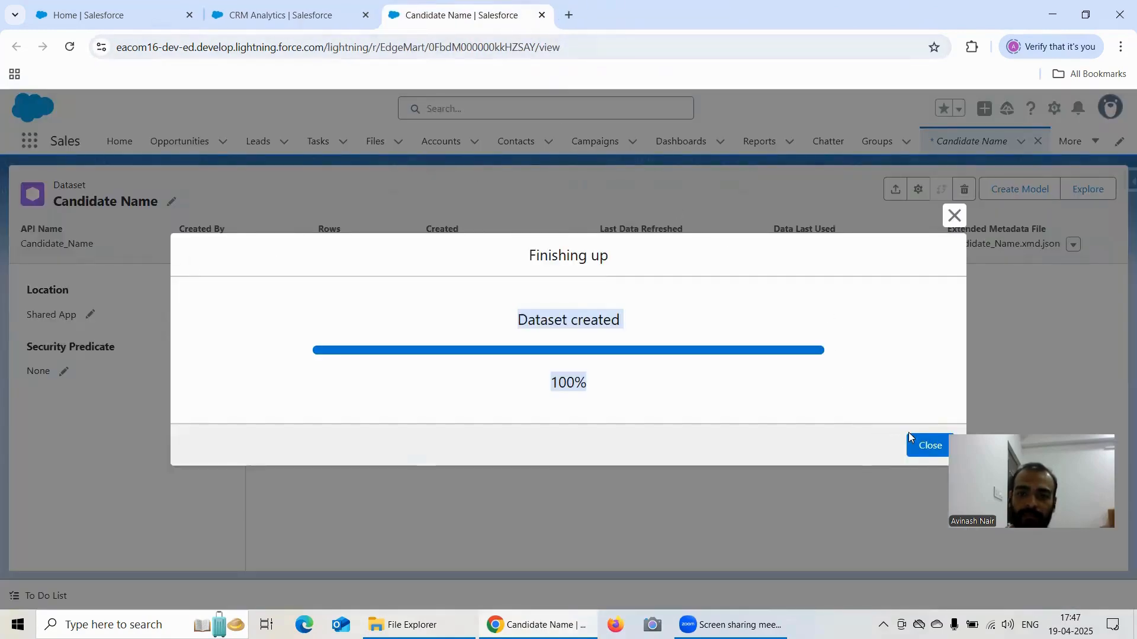
left_click(927, 446)
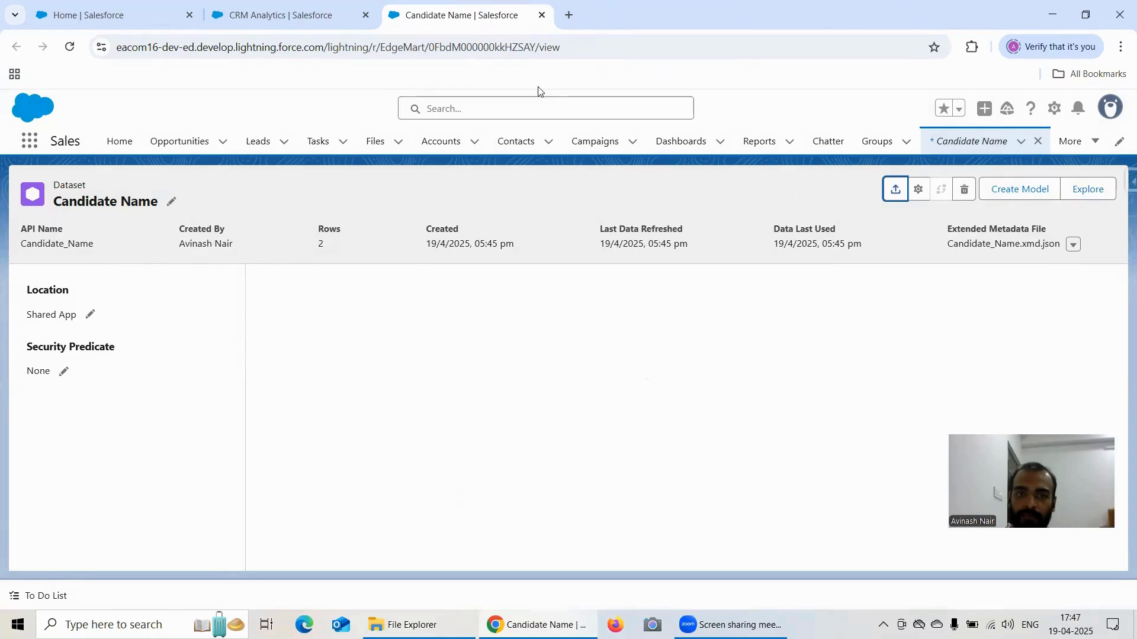
left_click(541, 14)
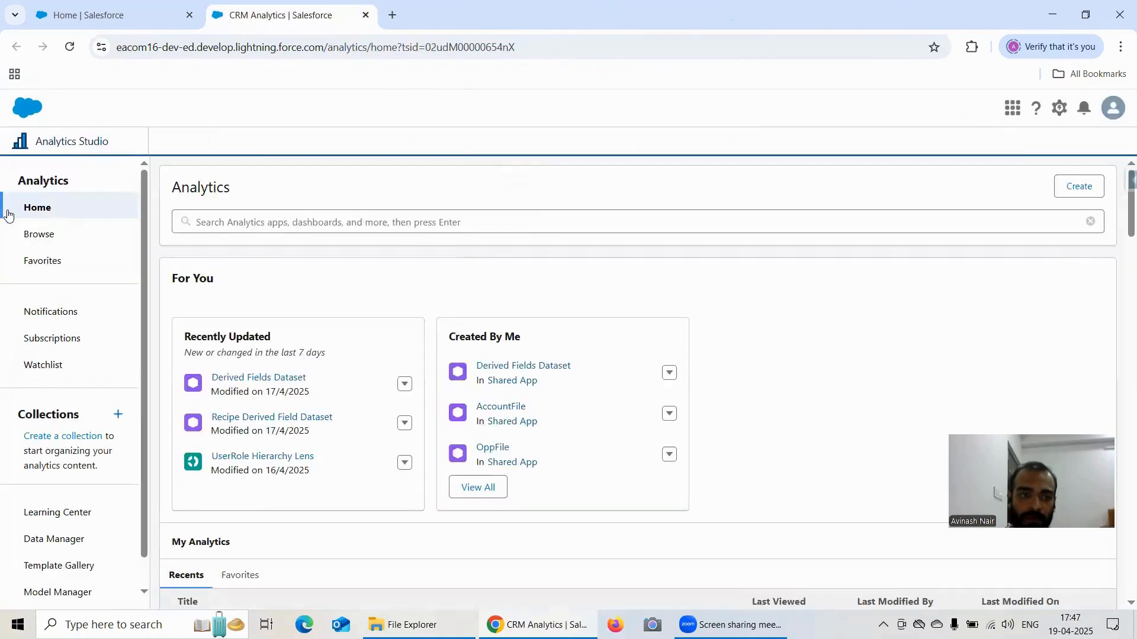
Browse the analytics items, explore the Candidate Name dataset in a new lens, and group its bars by ID and Candidate Name.
left_click(47, 235)
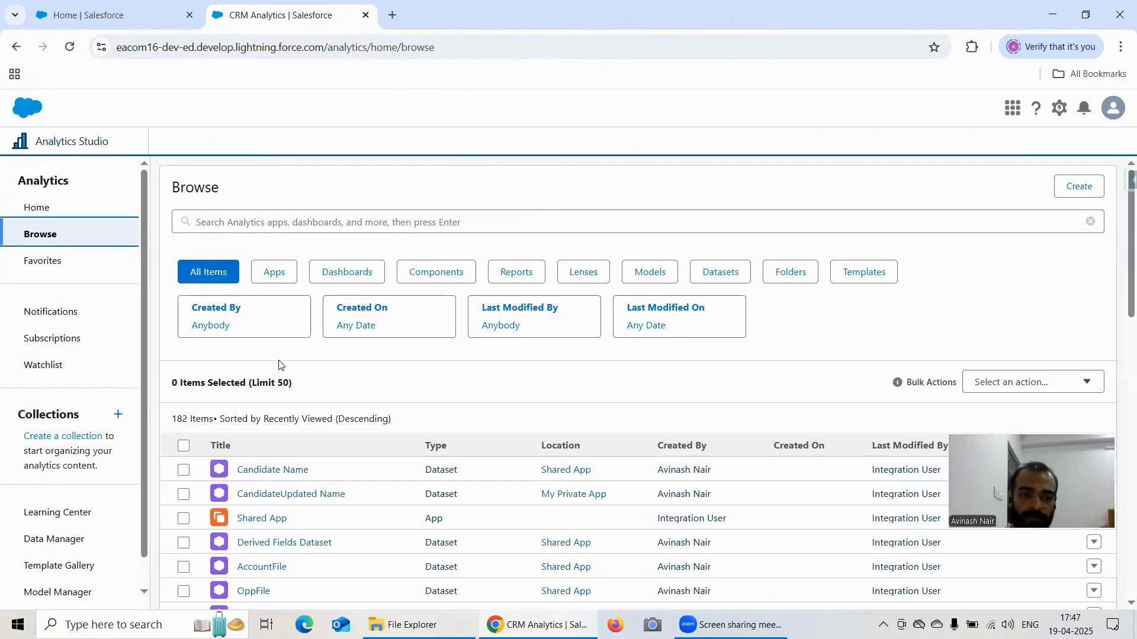
left_click(301, 392)
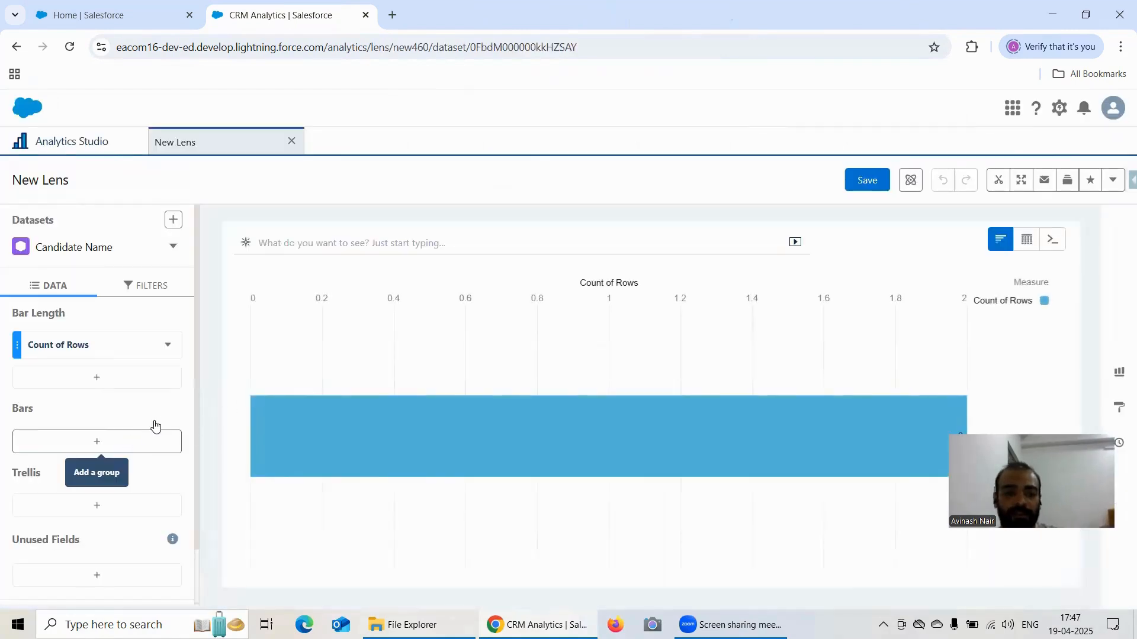
left_click(113, 443)
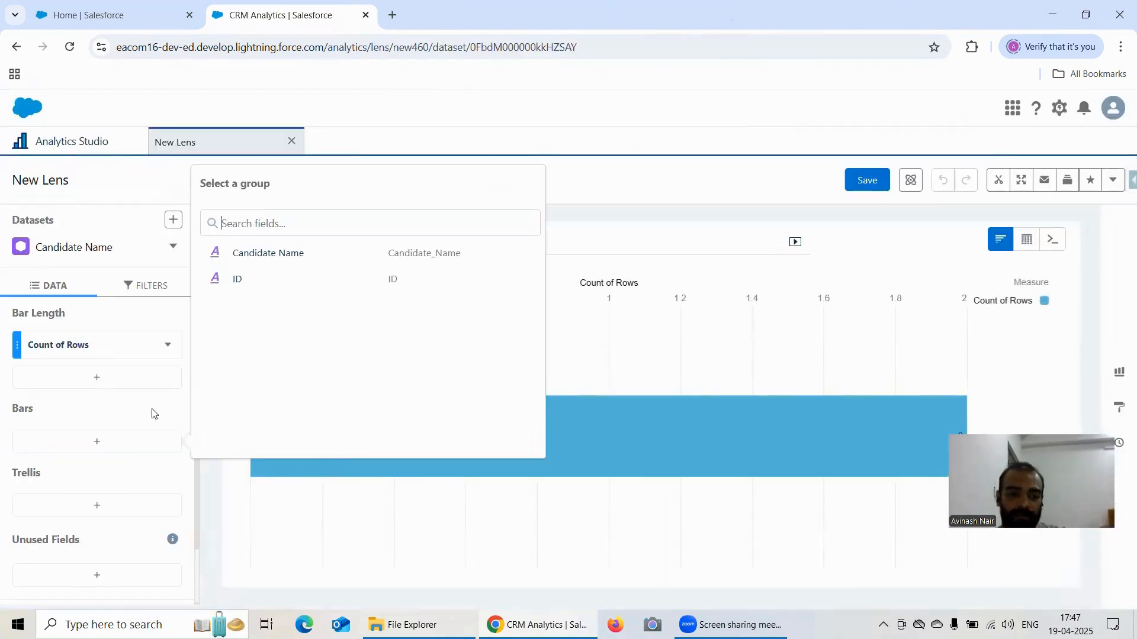
left_click(248, 282)
left_click(104, 477)
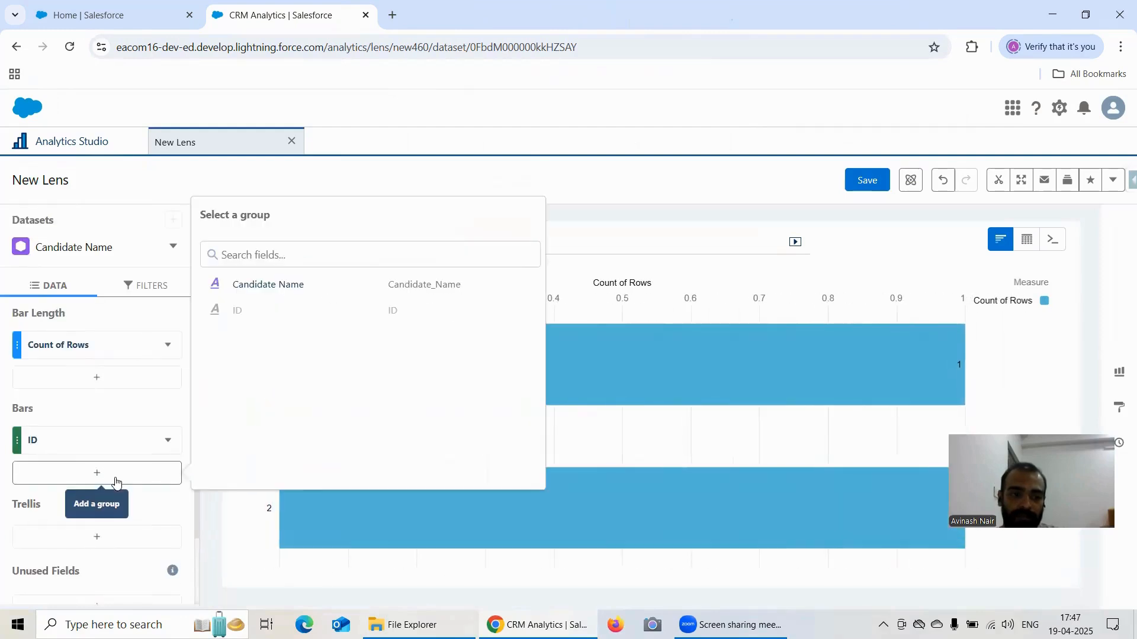
left_click(294, 290)
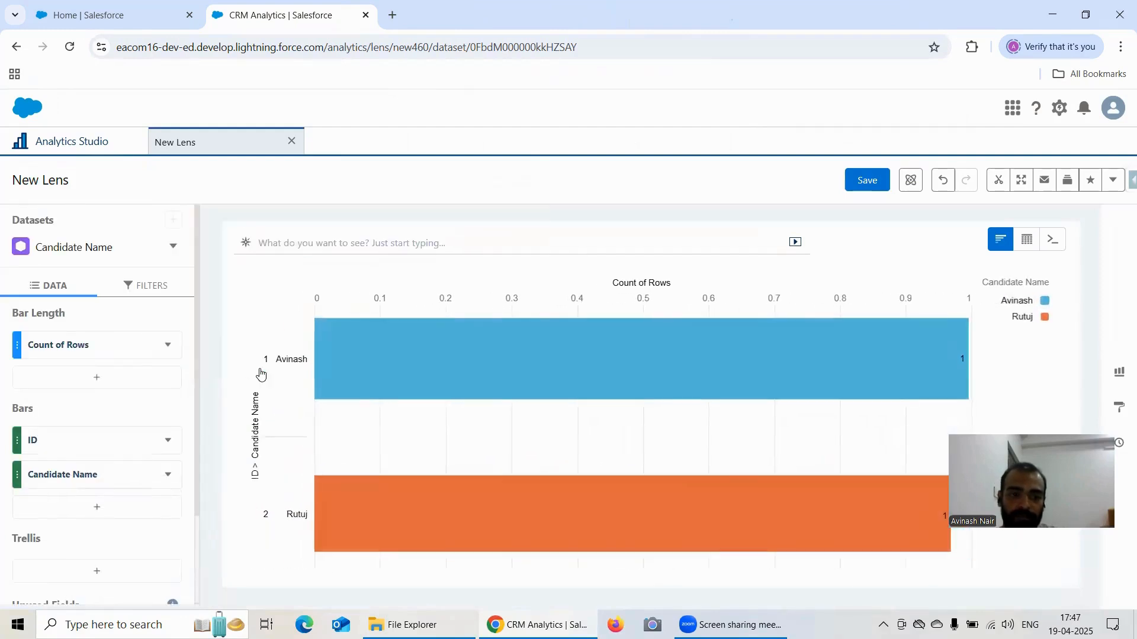
Explore the CandidateUpdated Name dataset in a second lens and group its bars by ID and Candidate Updated Name.
left_click(67, 148)
left_click(303, 421)
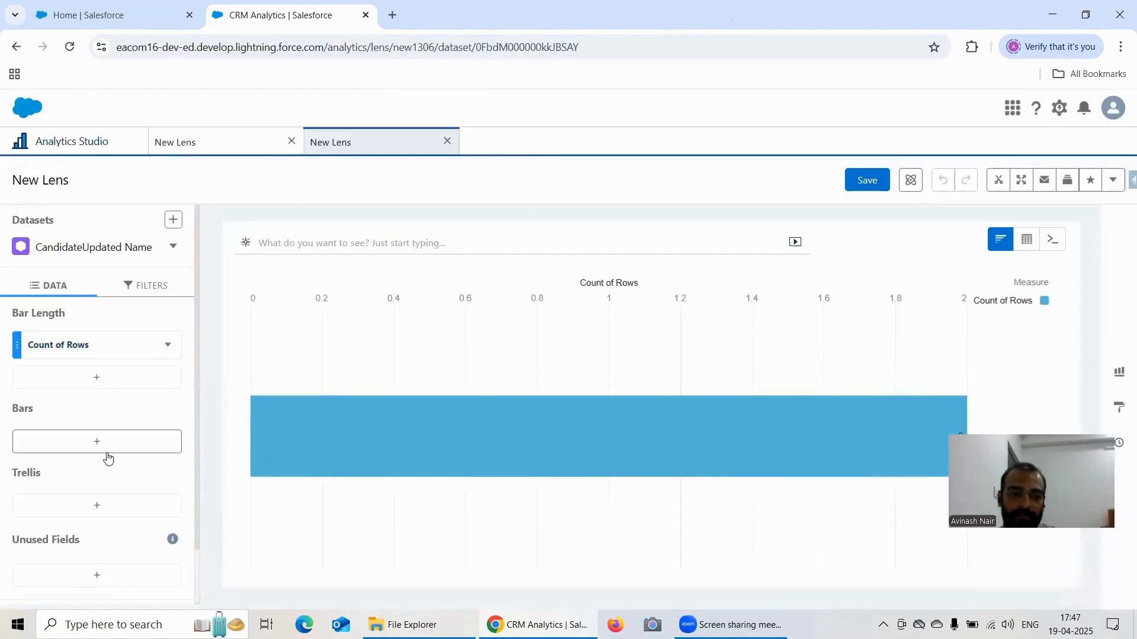
left_click(111, 448)
left_click(249, 283)
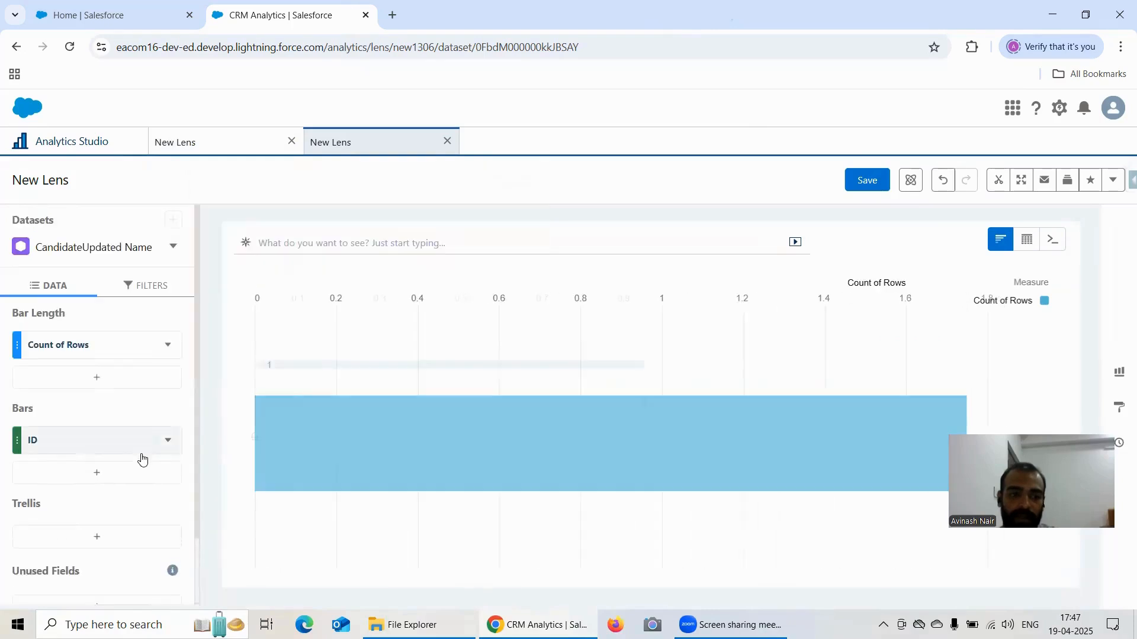
left_click(122, 473)
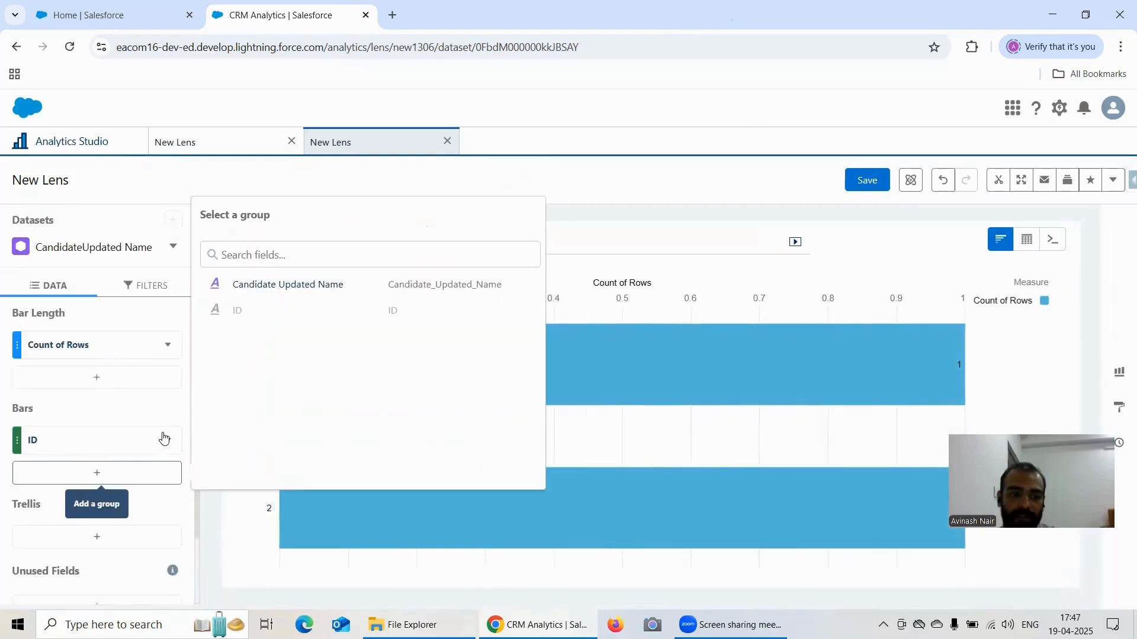
left_click(262, 286)
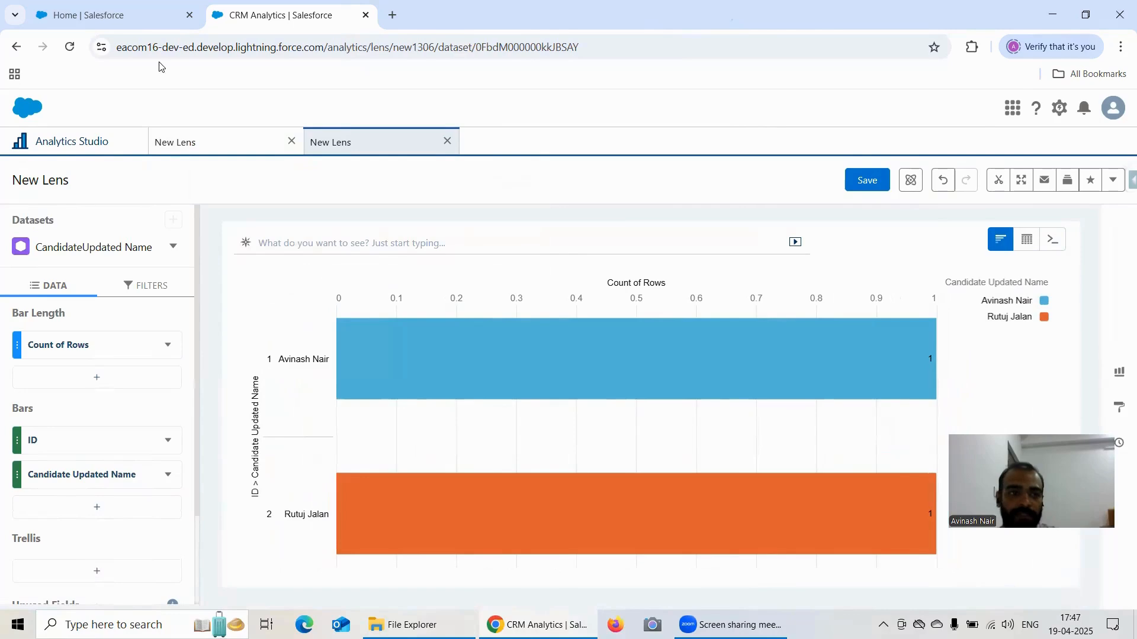
Return to Analytics Studio, open the Data Manager, and go to its dataflow management page.
left_click(110, 141)
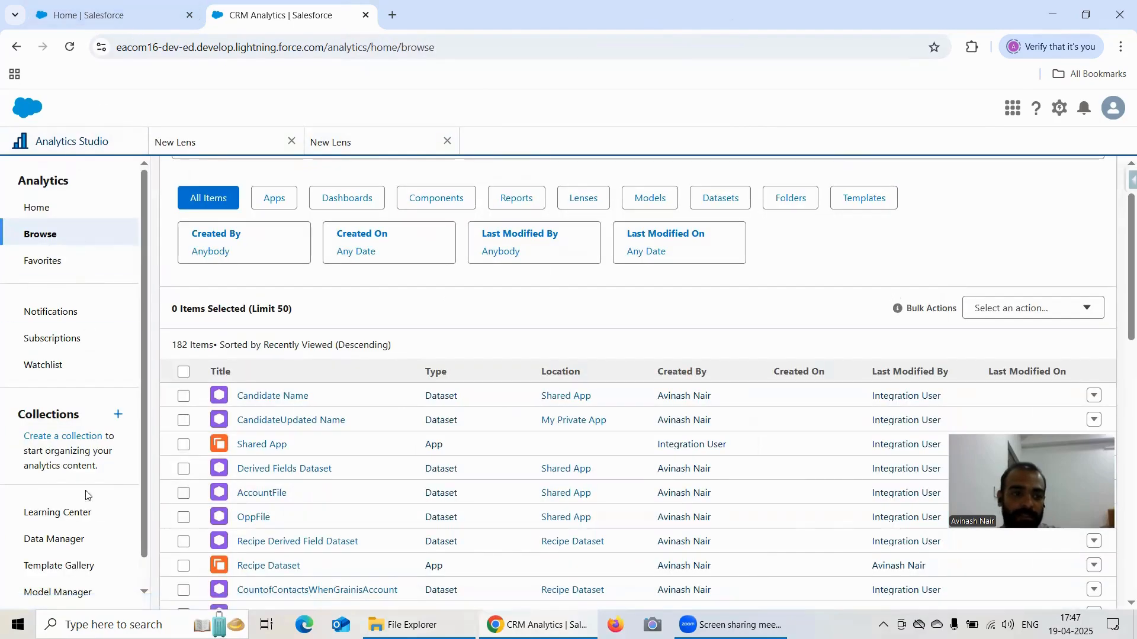
left_click(56, 539)
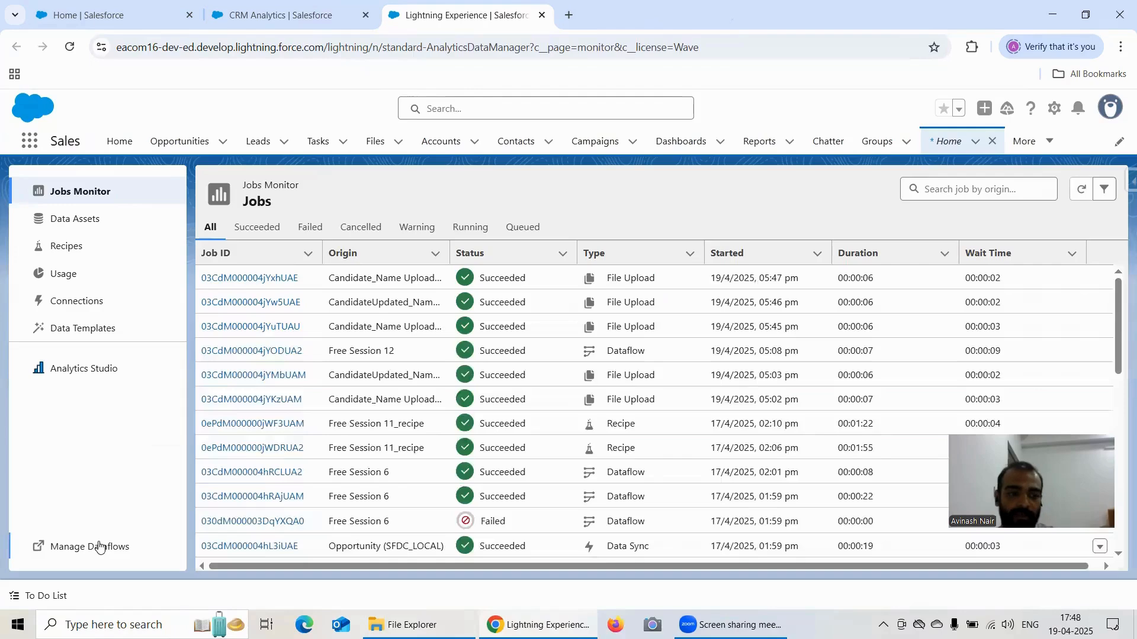
left_click(55, 544)
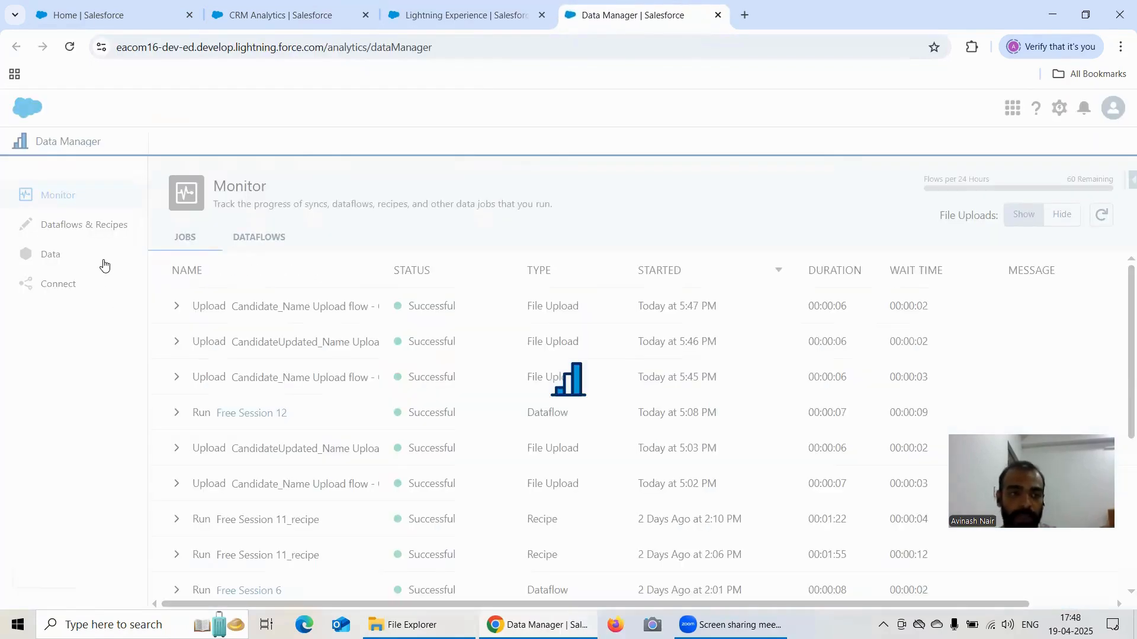
Open the Dataflows & Recipes page and browse the list of existing dataflows.
left_click(94, 224)
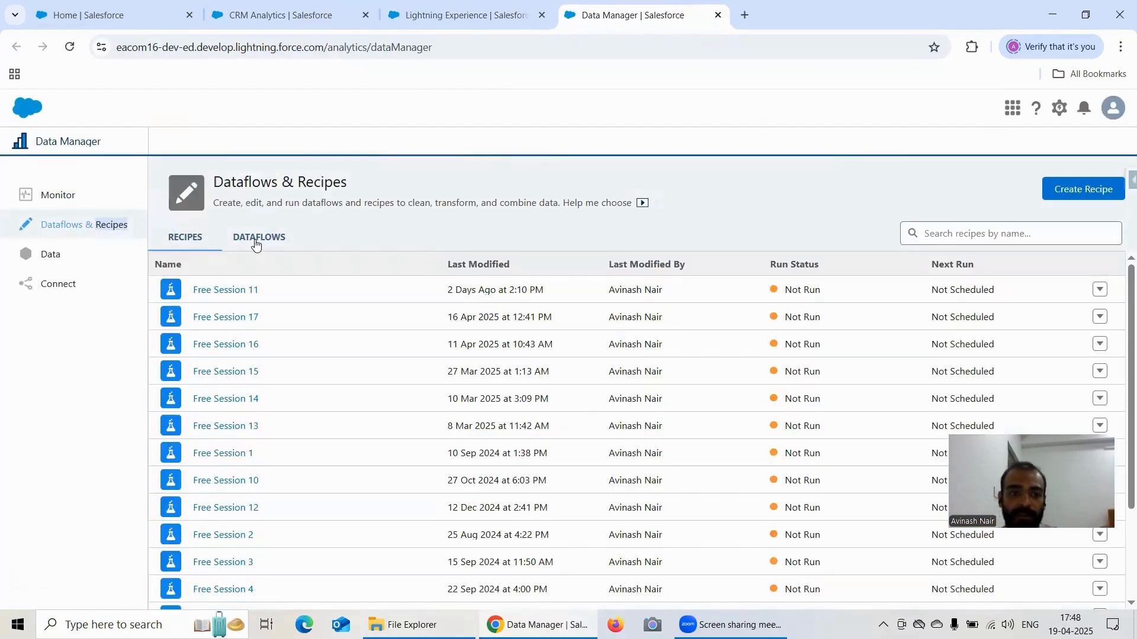
left_click(258, 237)
scroll(557, 345, "down", 3)
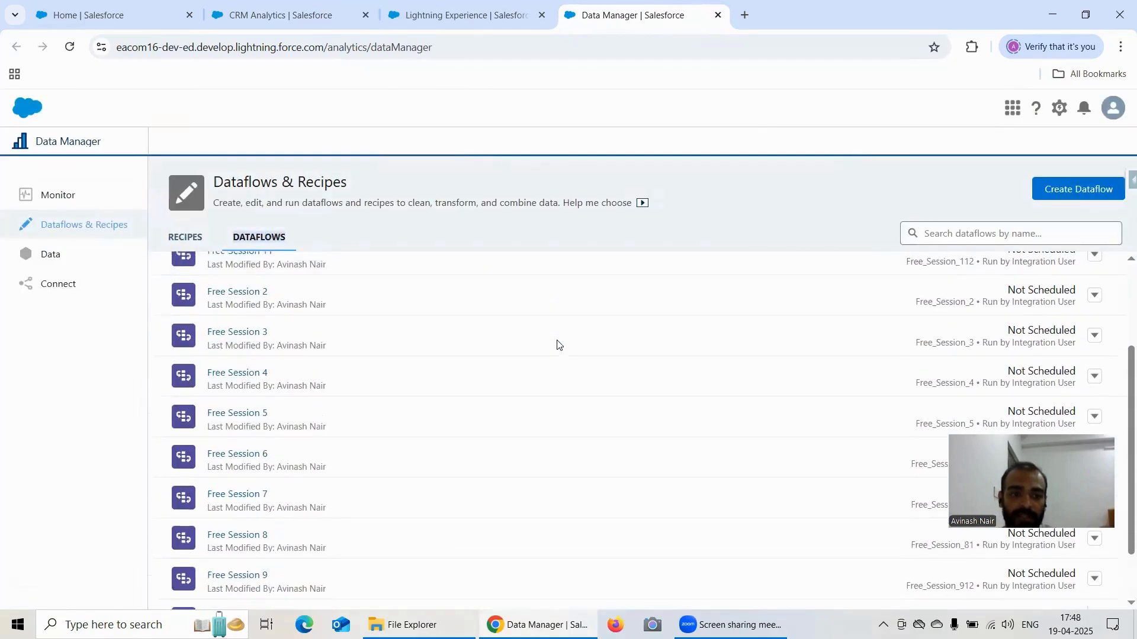
scroll(556, 345, "up", 3)
scroll(557, 345, "down", 4)
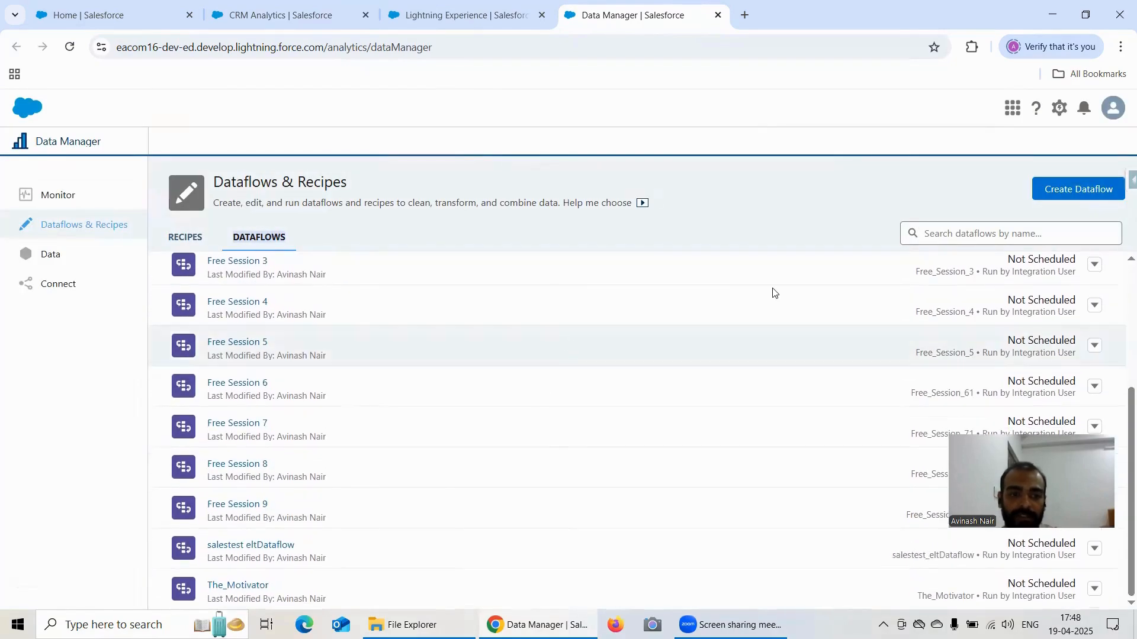
Create a new dataflow named Free Session 12 and dismiss the application error.
left_click(1104, 189)
type("Free Session 12")
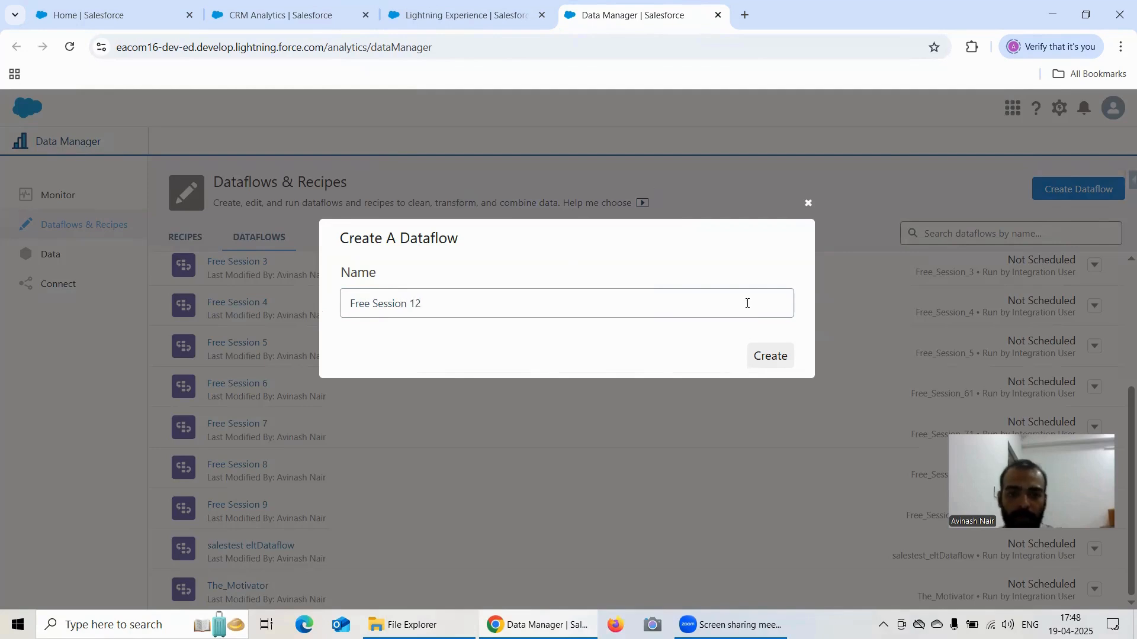
right_click(771, 360)
left_click(772, 360)
left_click(771, 360)
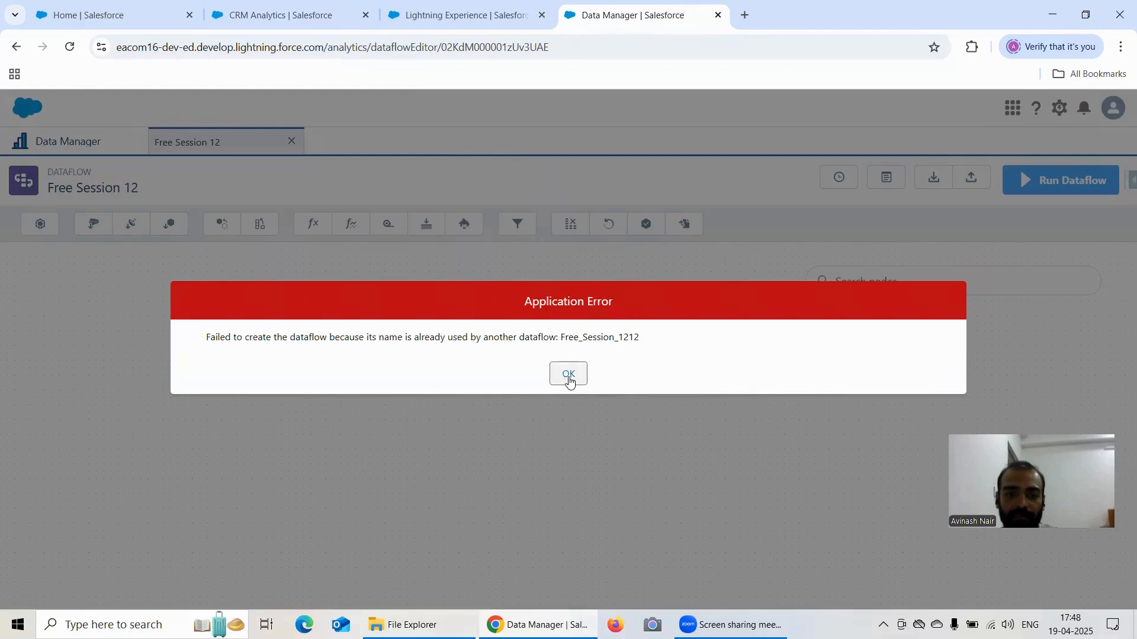
left_click(568, 373)
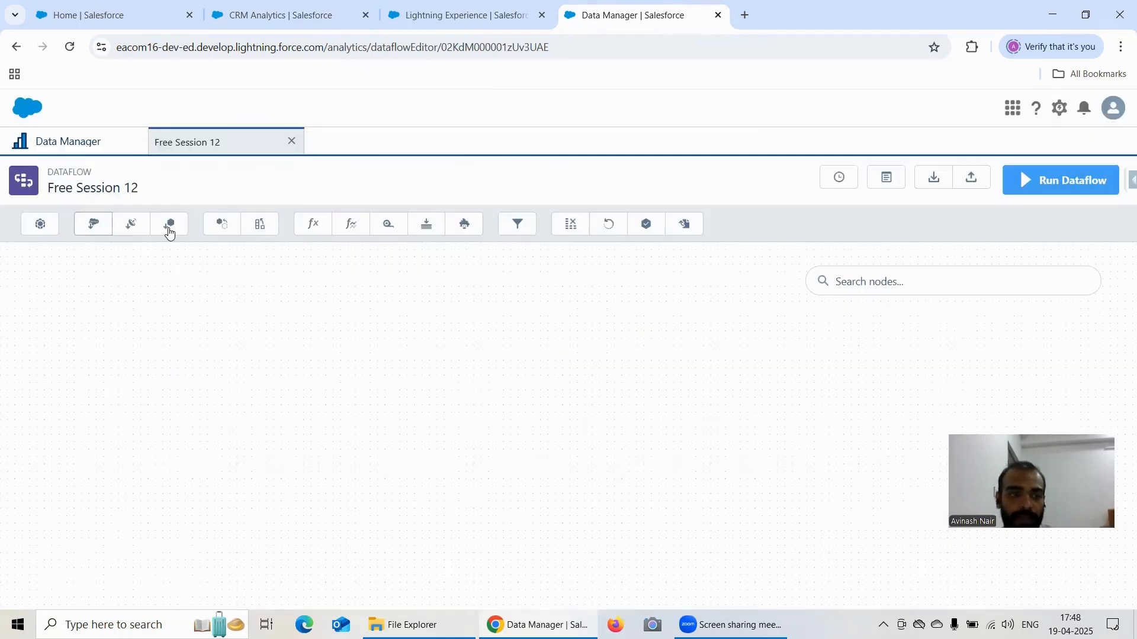
Add an edgemart node named Candidate Name that loads the Candidate_Name dataset.
left_click_drag(169, 227, 362, 265)
left_click(451, 231)
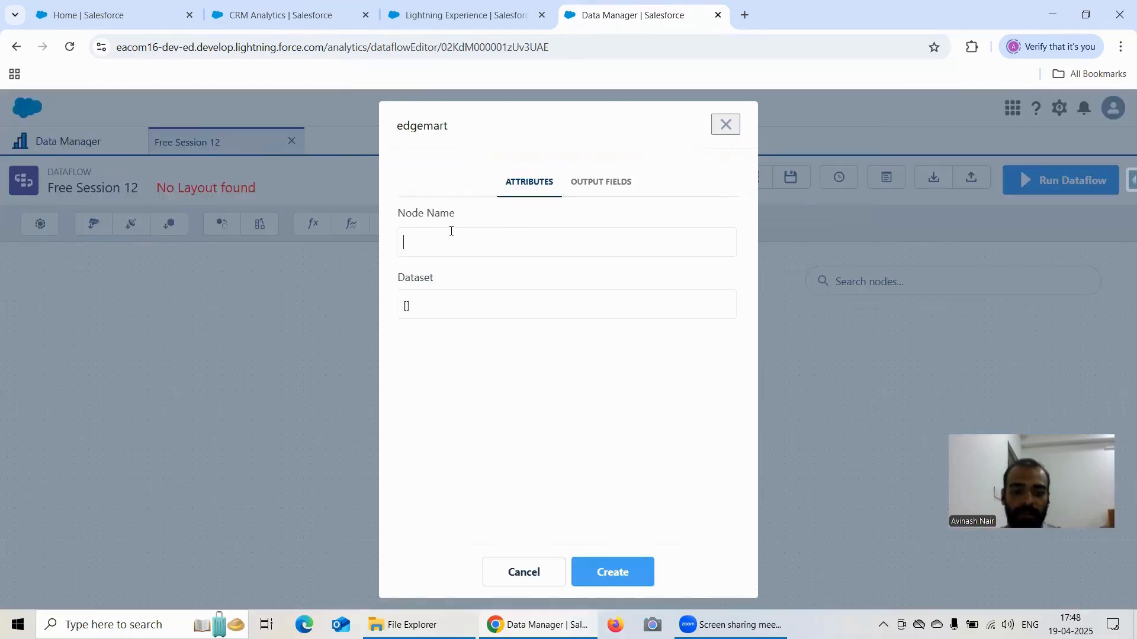
type("Candi")
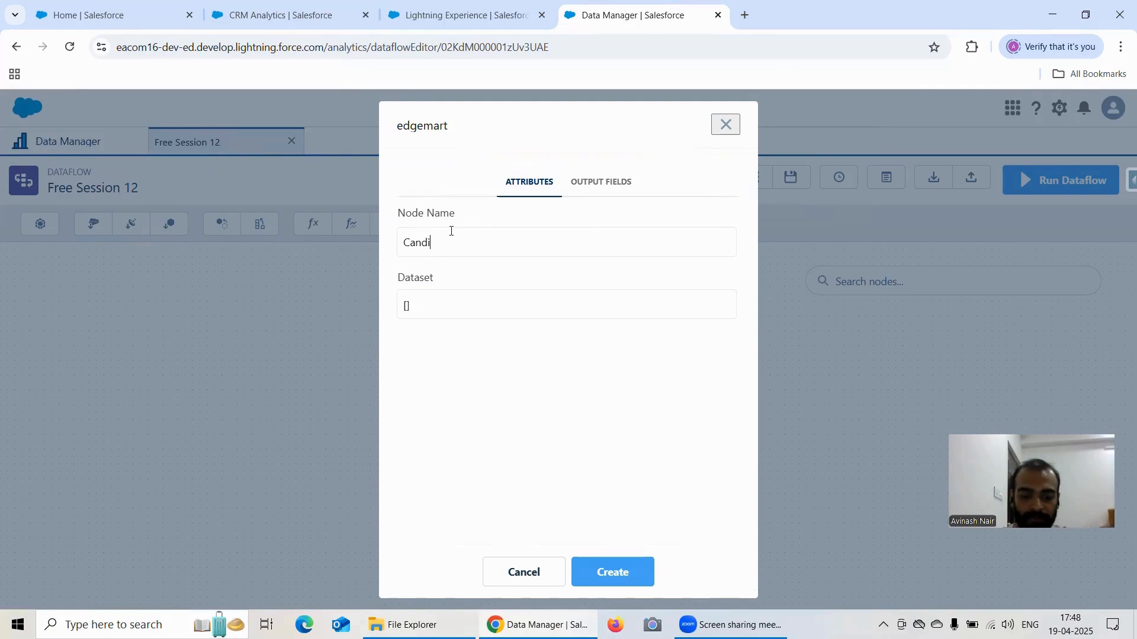
type("date Name")
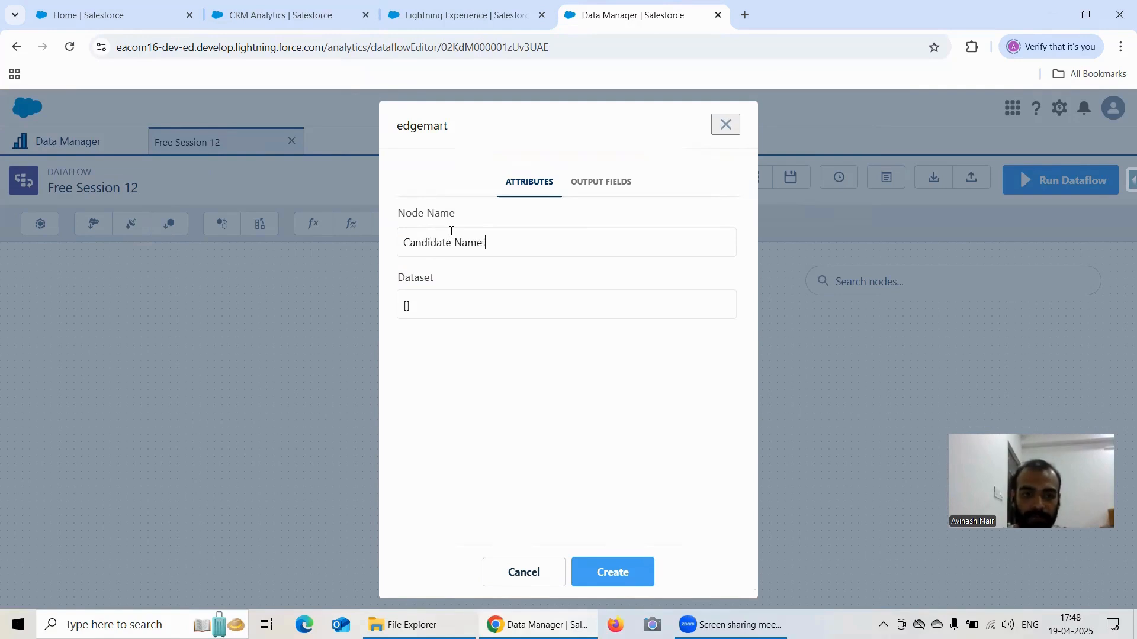
left_click(490, 314)
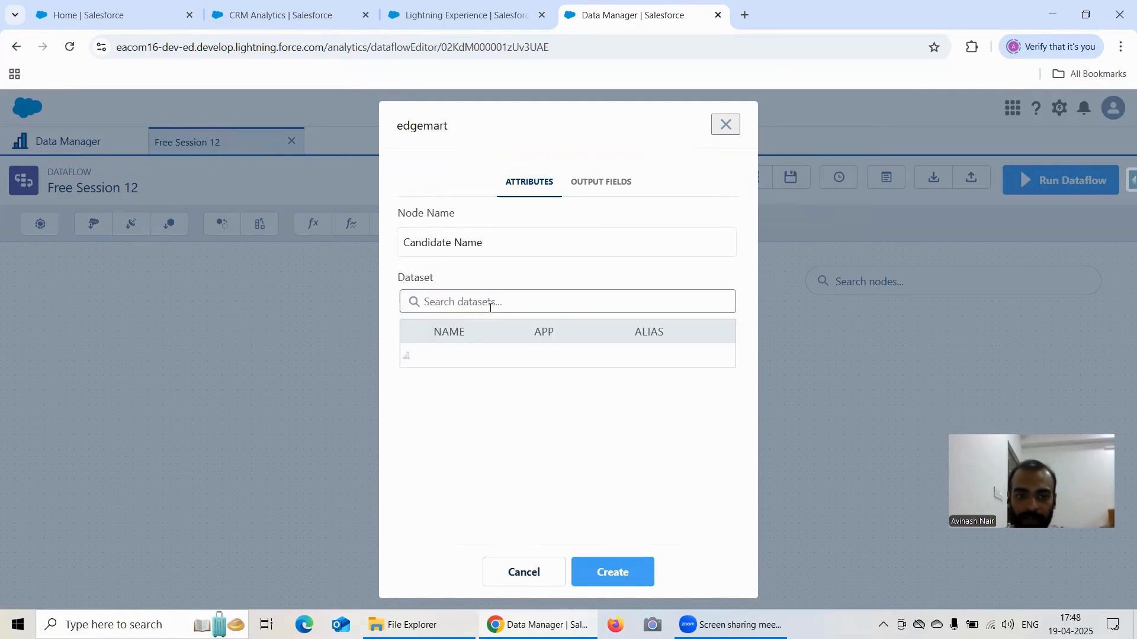
type("Cand")
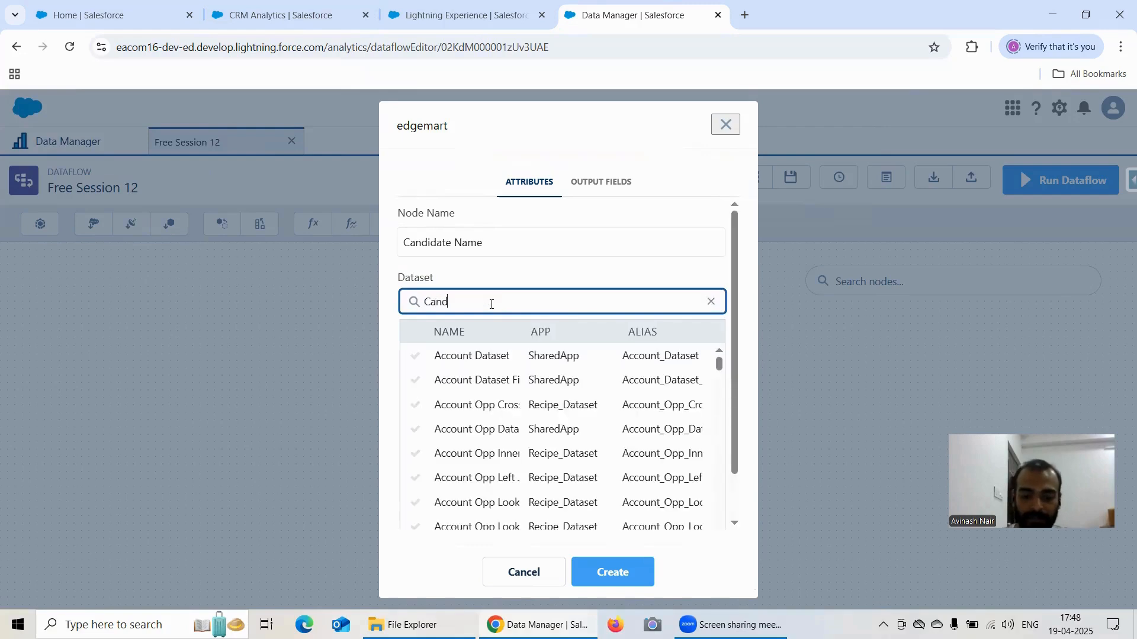
type("idate N")
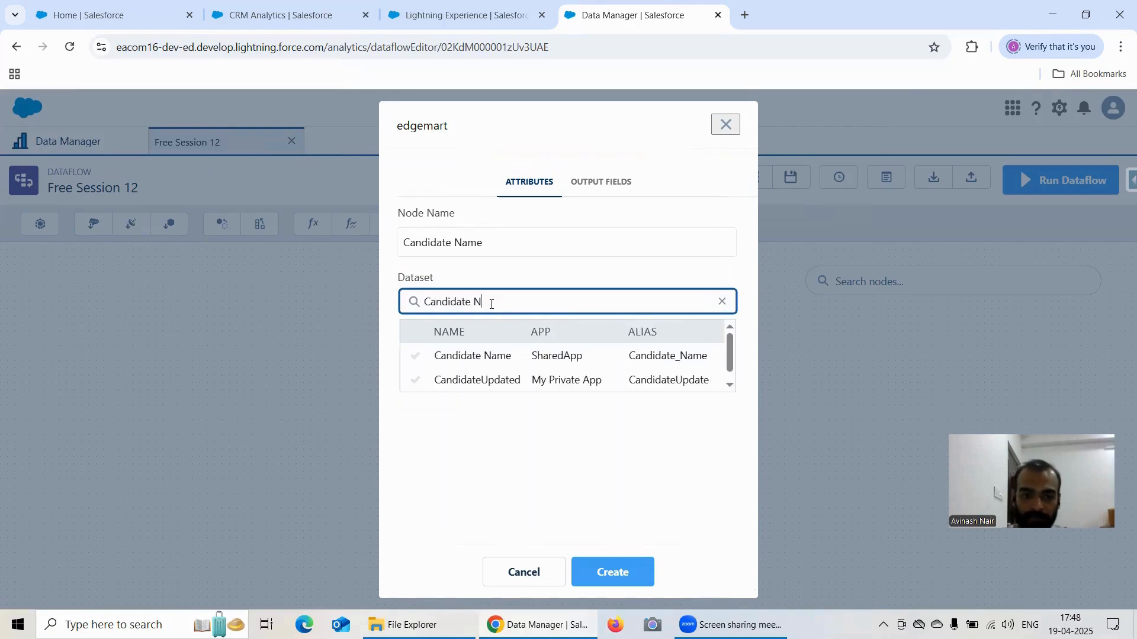
left_click(508, 361)
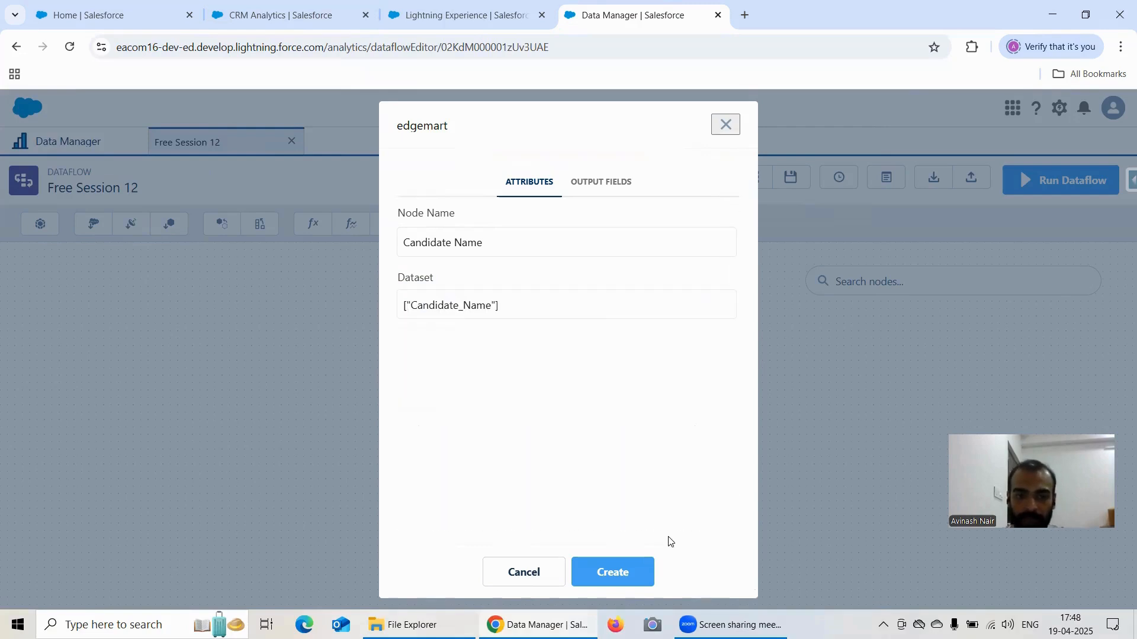
left_click(634, 577)
Add a second edgemart node named Candidate Updated Name that loads the CandidateUpdated_Name dataset.
left_click(171, 224)
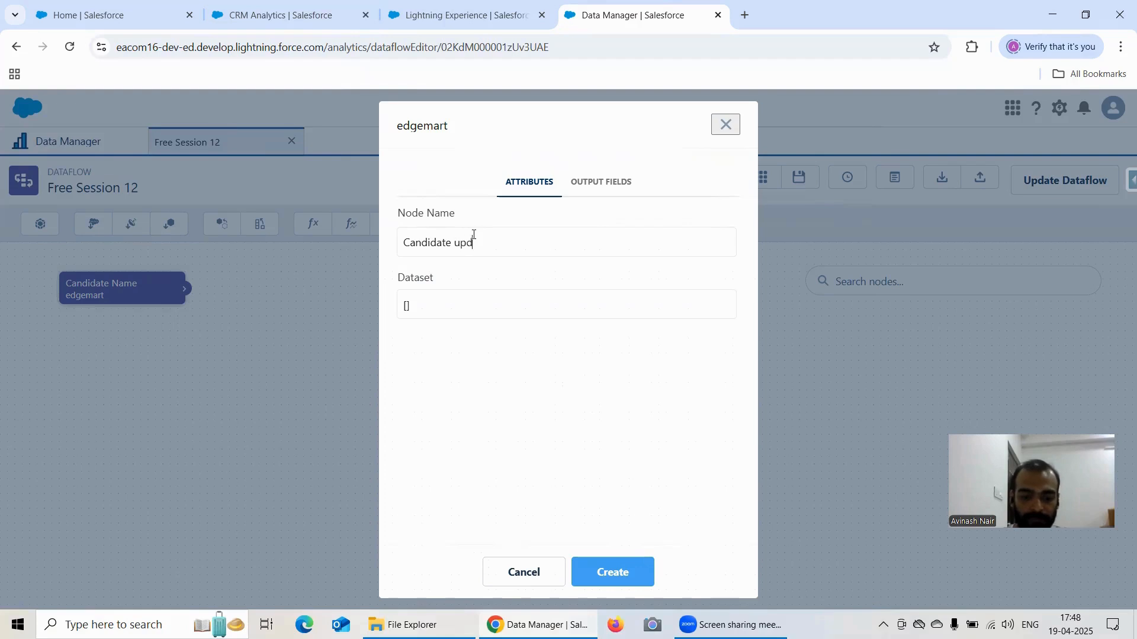
type("Candidate updated Name")
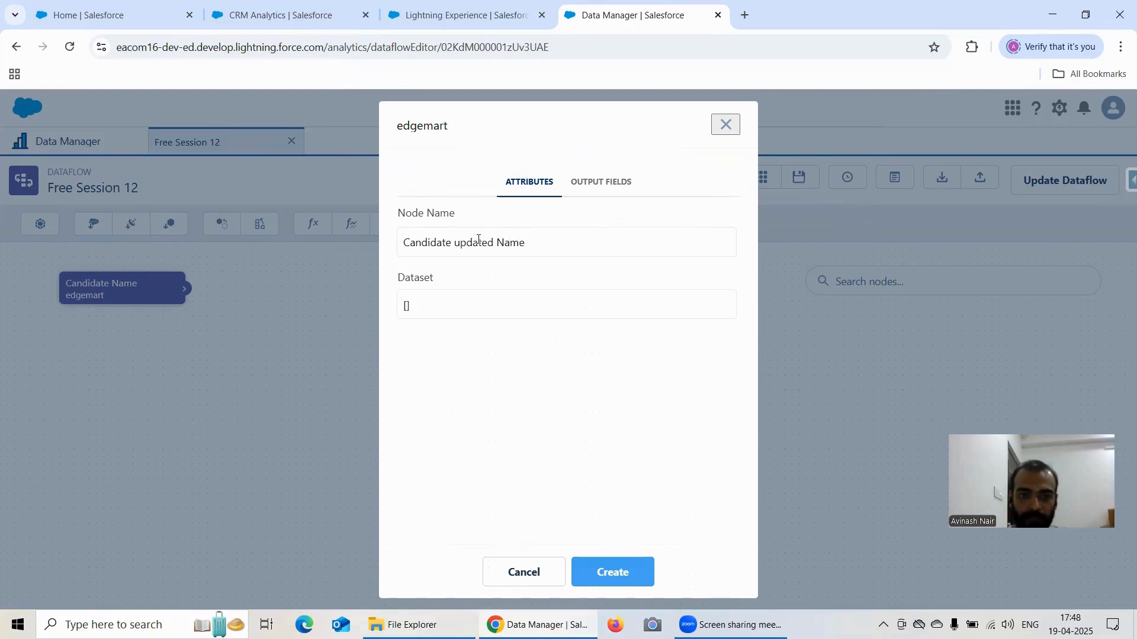
key("BackSpace")
type("U")
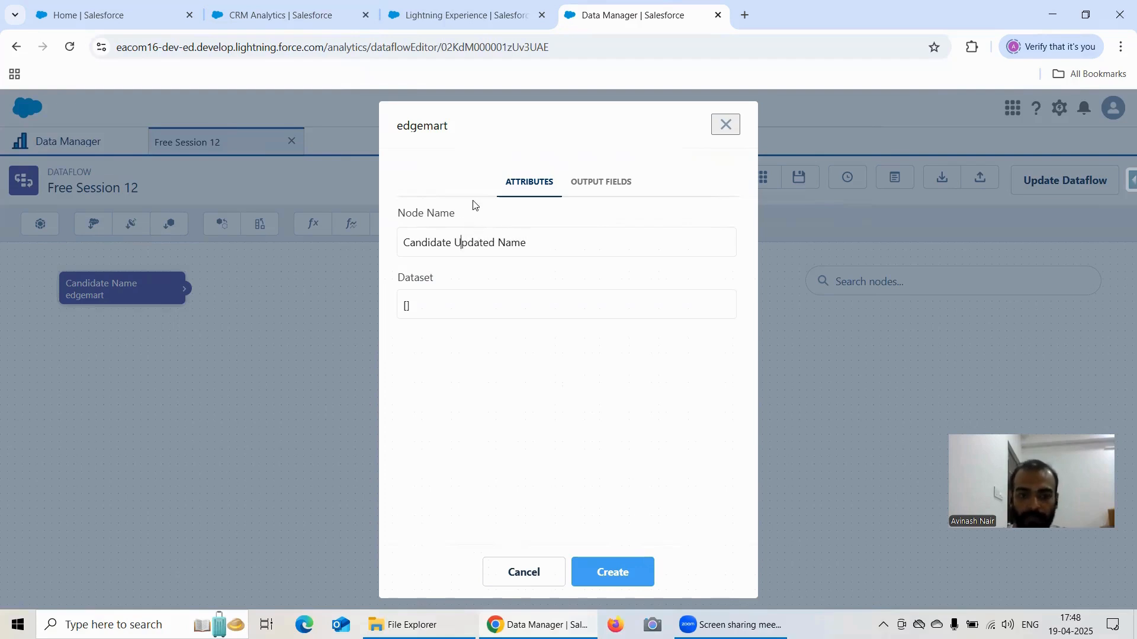
left_click(470, 301)
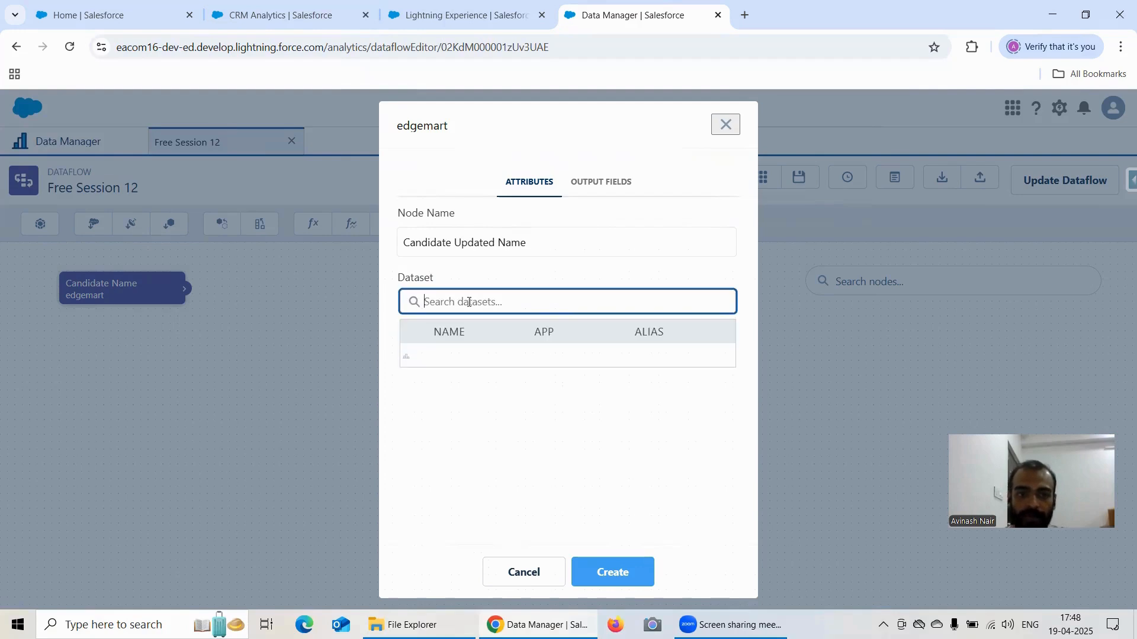
type("Candida")
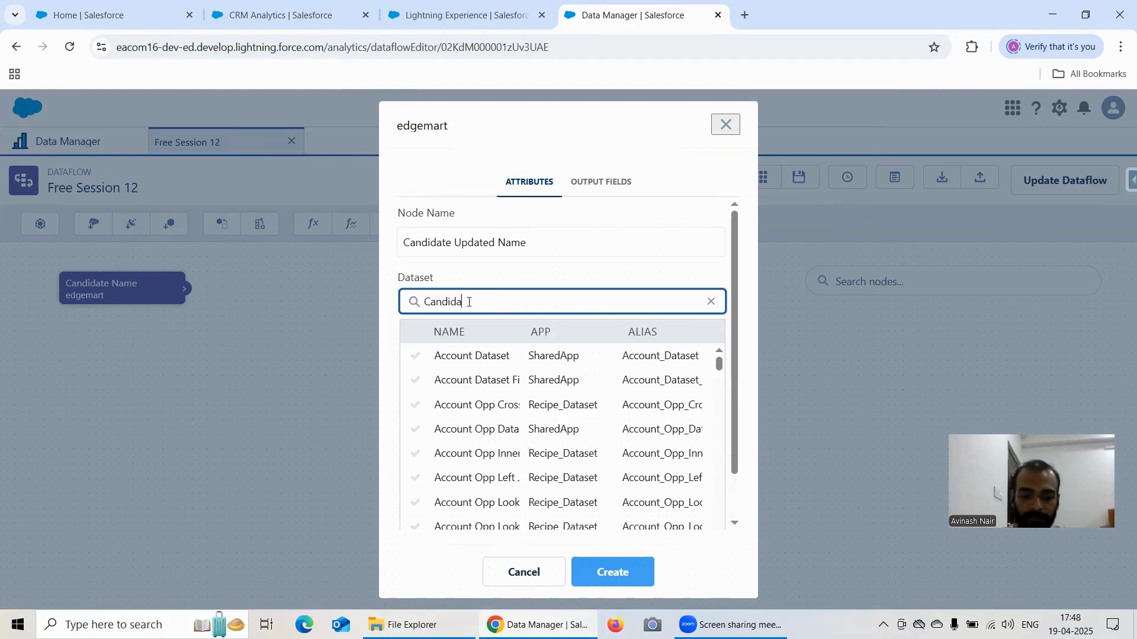
type("te U")
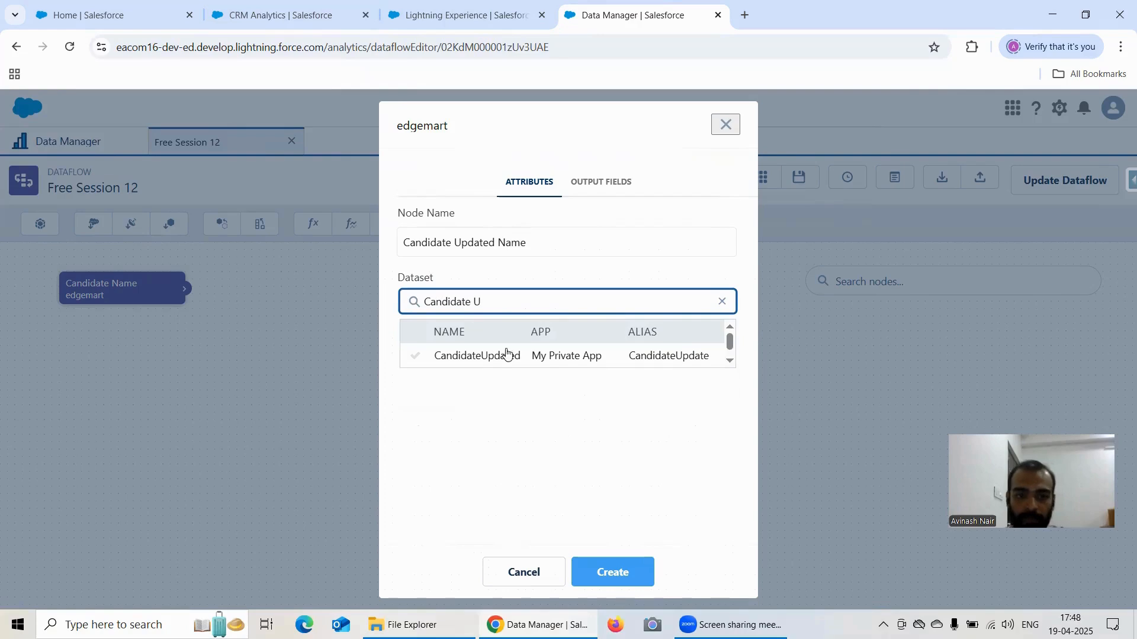
left_click(441, 357)
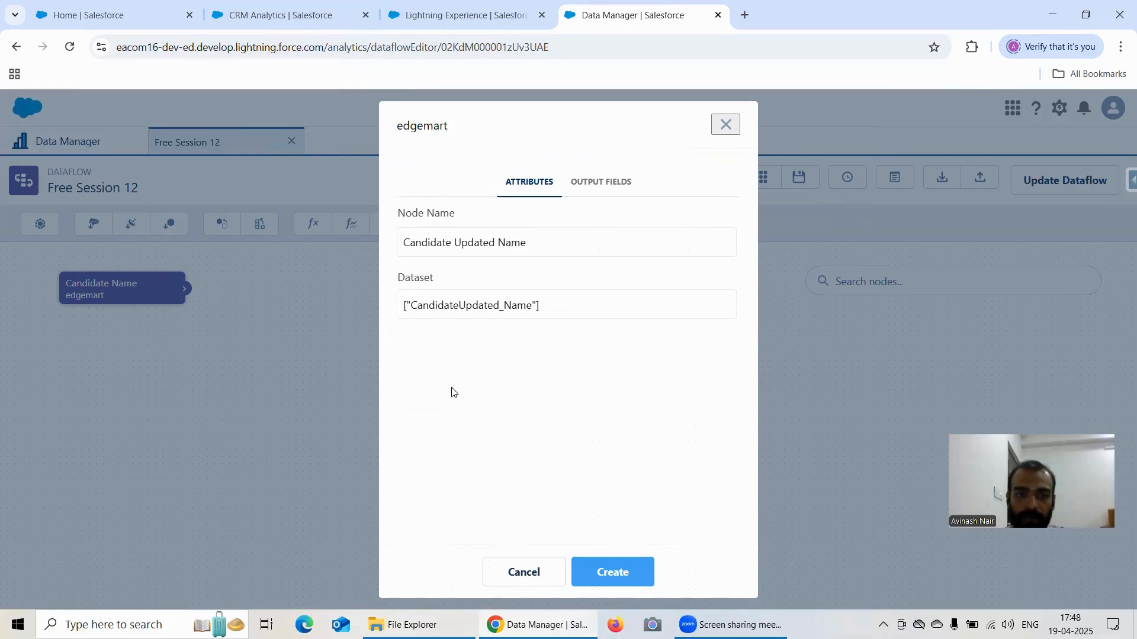
left_click(629, 572)
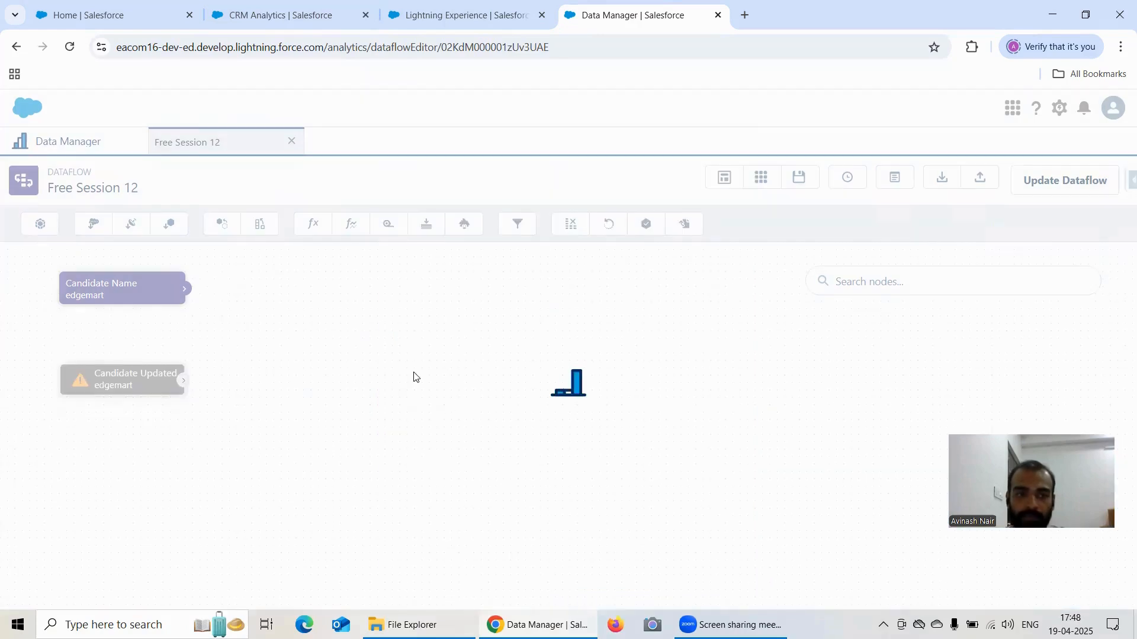
Start an update node named Update Candidate Name with Candidate Name as left source and ID as left key.
left_click(608, 229)
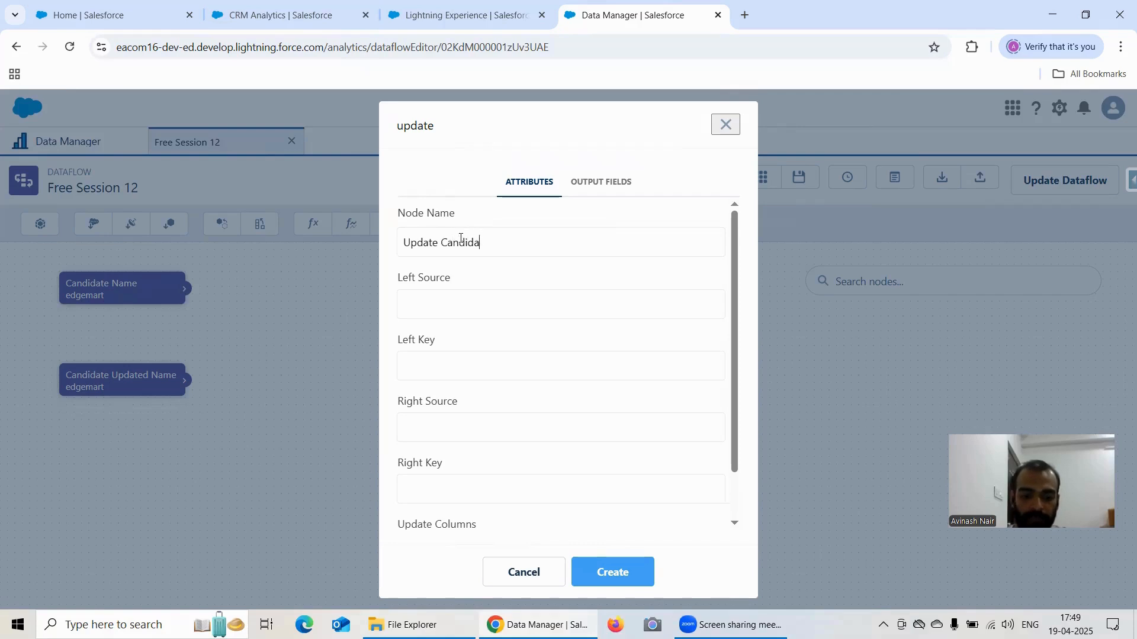
type("Update Candidate Name")
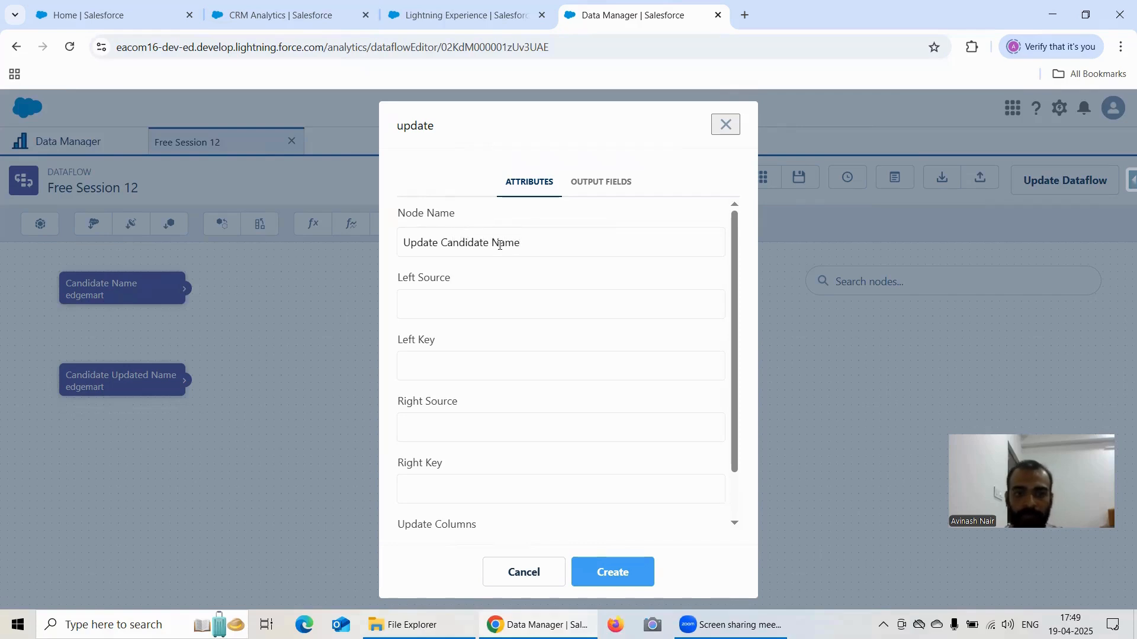
left_click(468, 309)
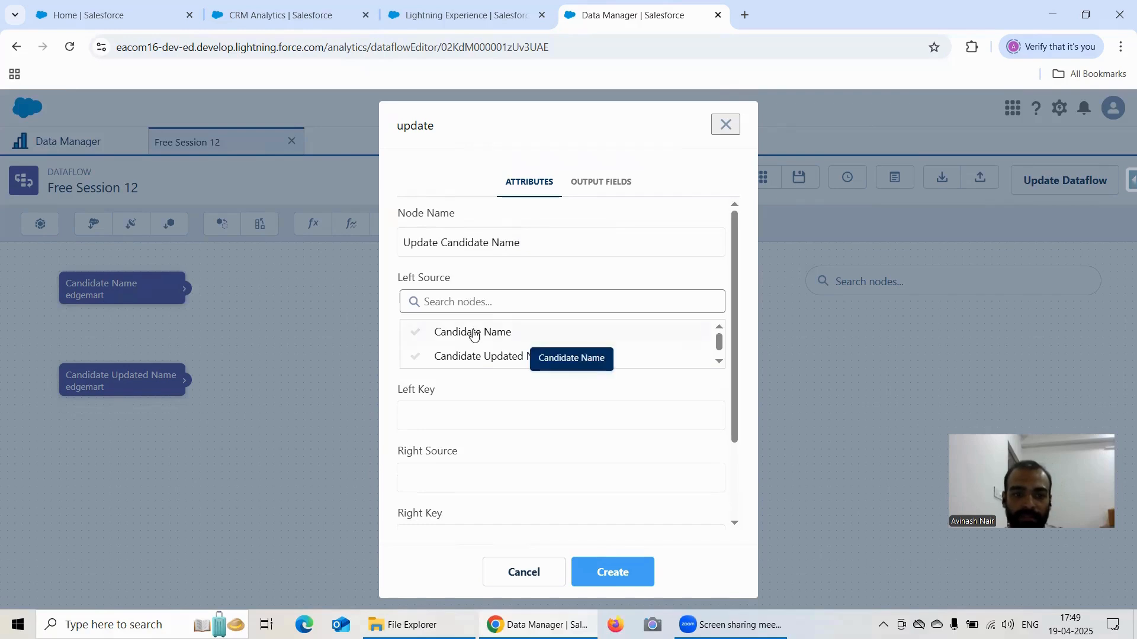
left_click(469, 332)
left_click(457, 368)
left_click(448, 418)
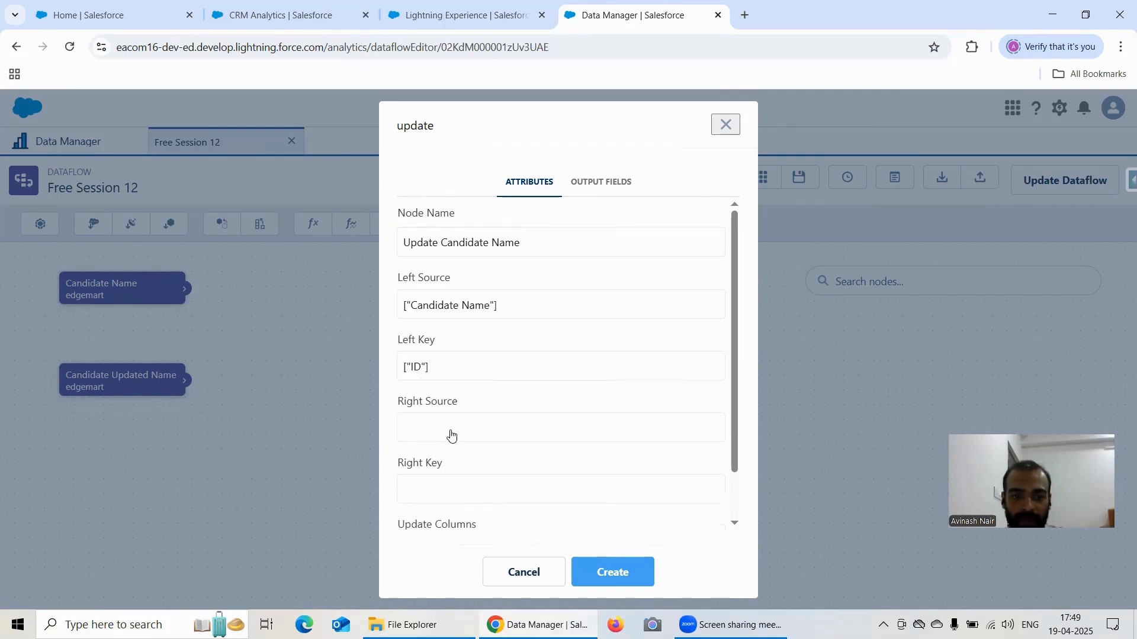
Set the update node's right source to Candidate Updated Name and its right key to ID.
left_click(450, 430)
left_click(472, 480)
left_click(474, 482)
scroll(499, 363, "down", 2)
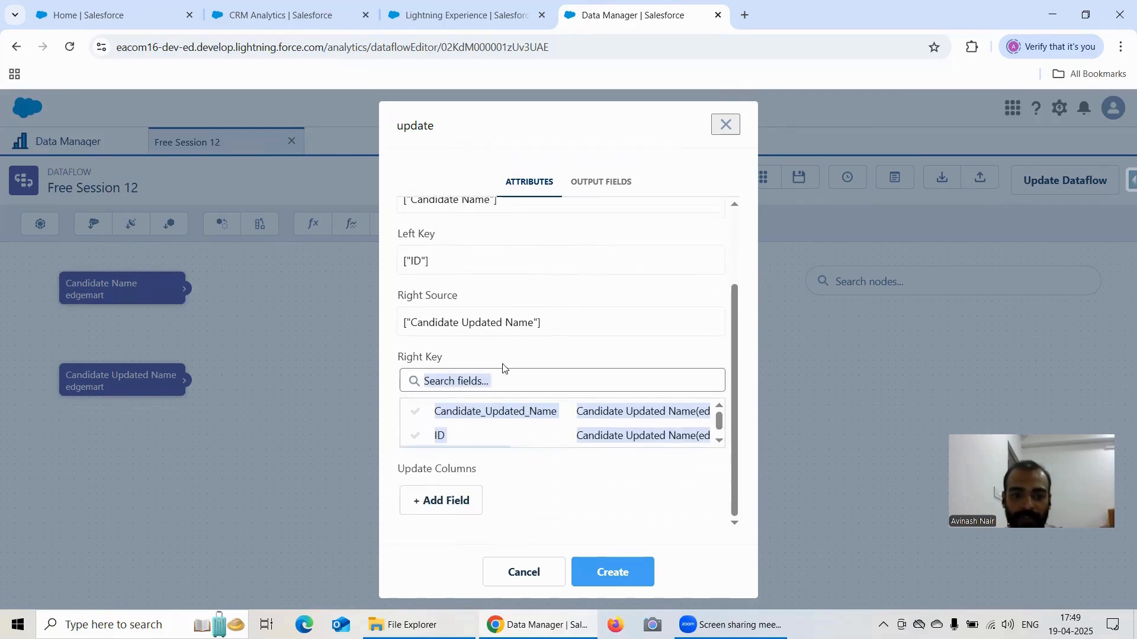
left_click(579, 291)
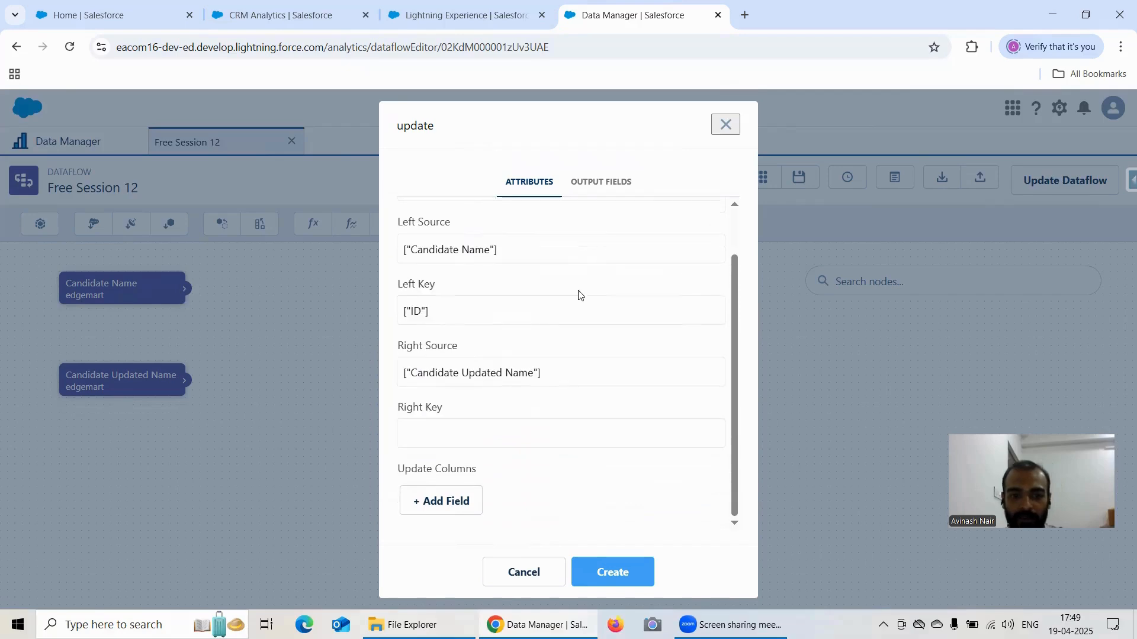
left_click(466, 431)
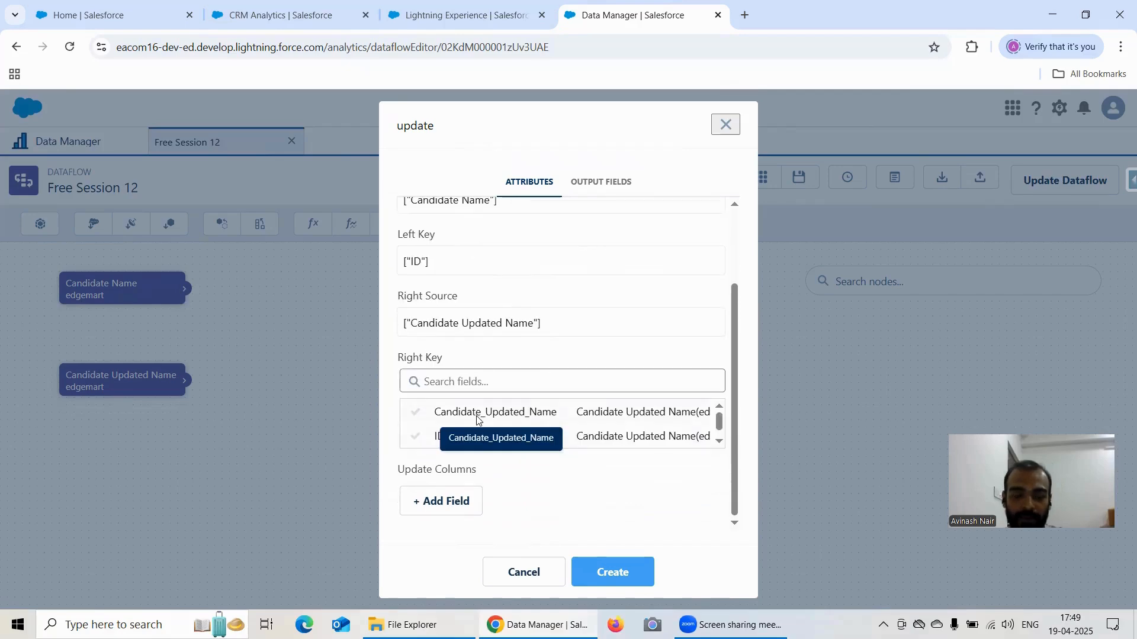
left_click(436, 439)
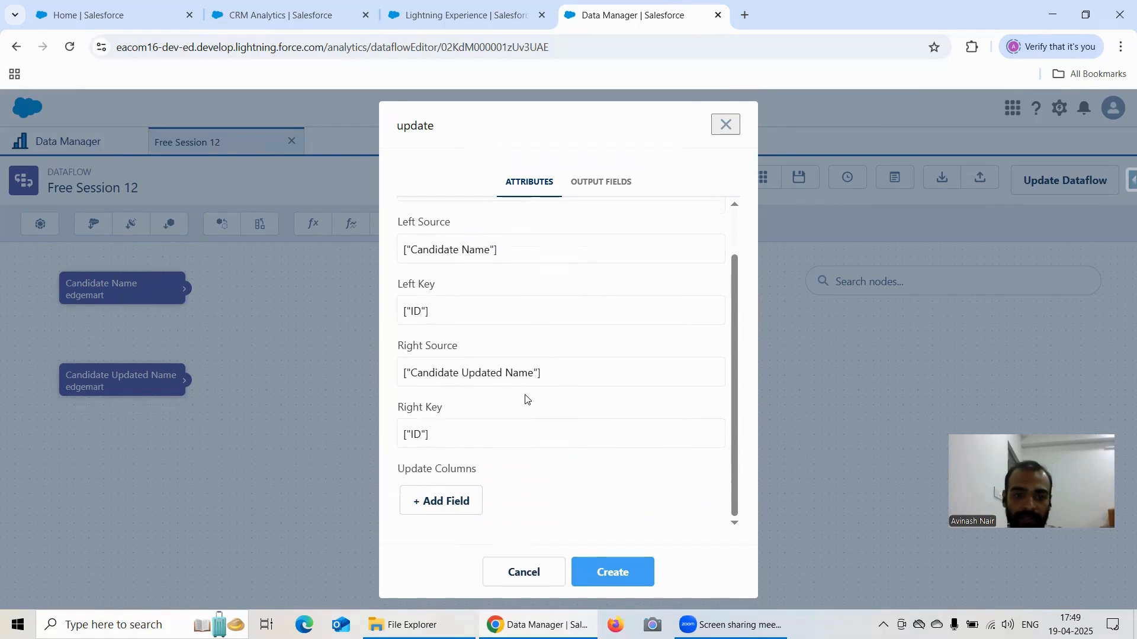
Map left field Candidate_Name to right field Candidate_Updated_Name as an update column and create the update node.
left_click(449, 505)
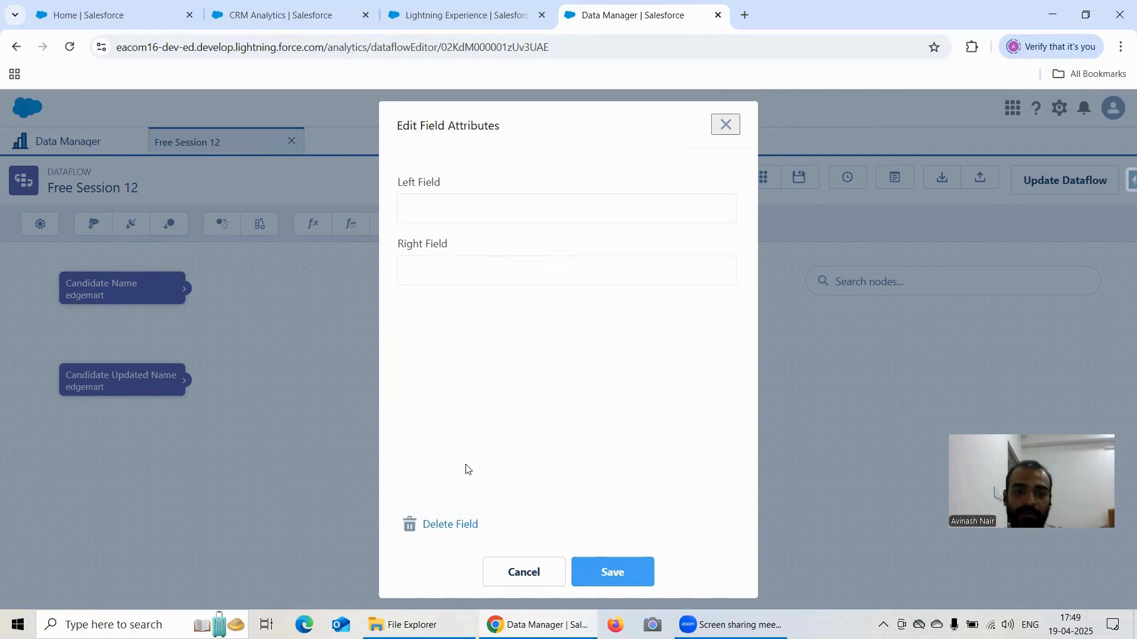
left_click(463, 214)
left_click(462, 237)
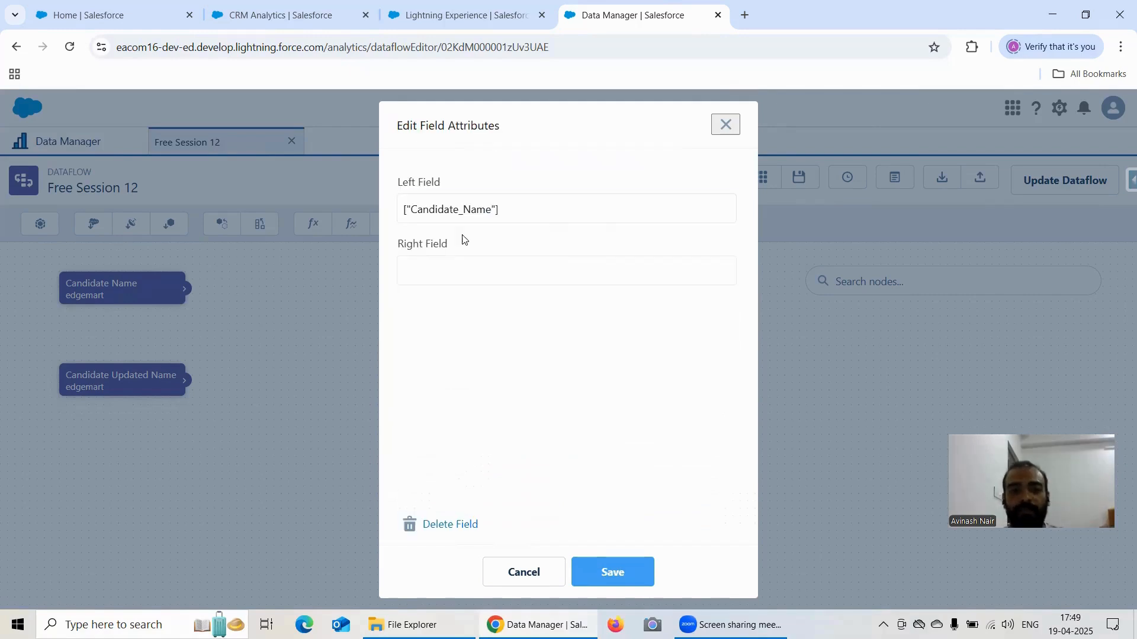
left_click(460, 275)
left_click(479, 302)
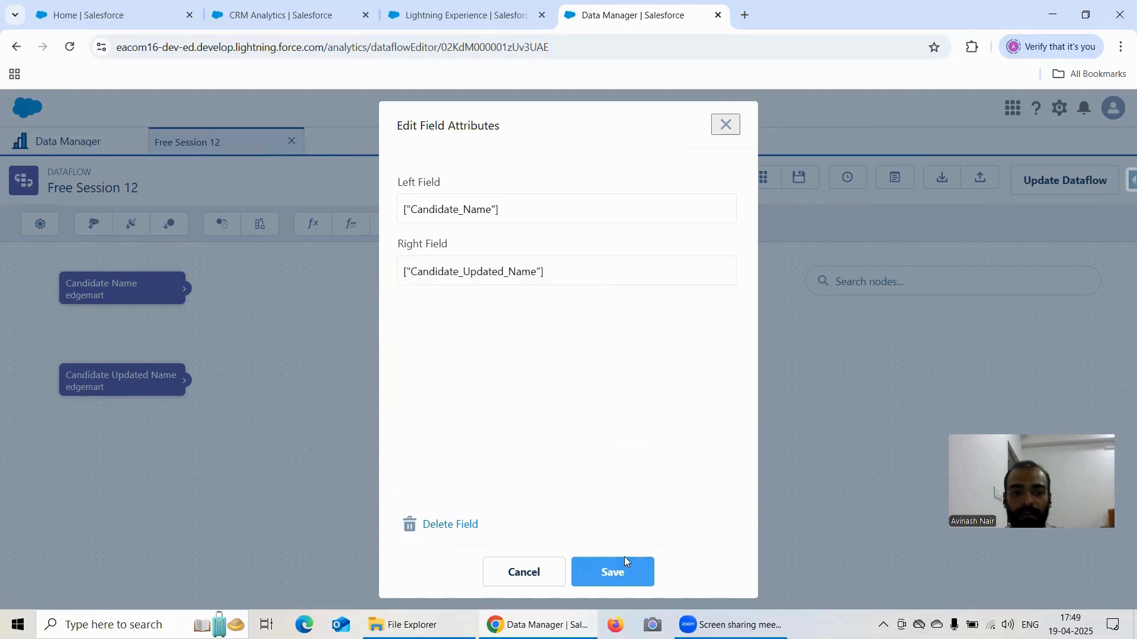
left_click(613, 571)
left_click(634, 574)
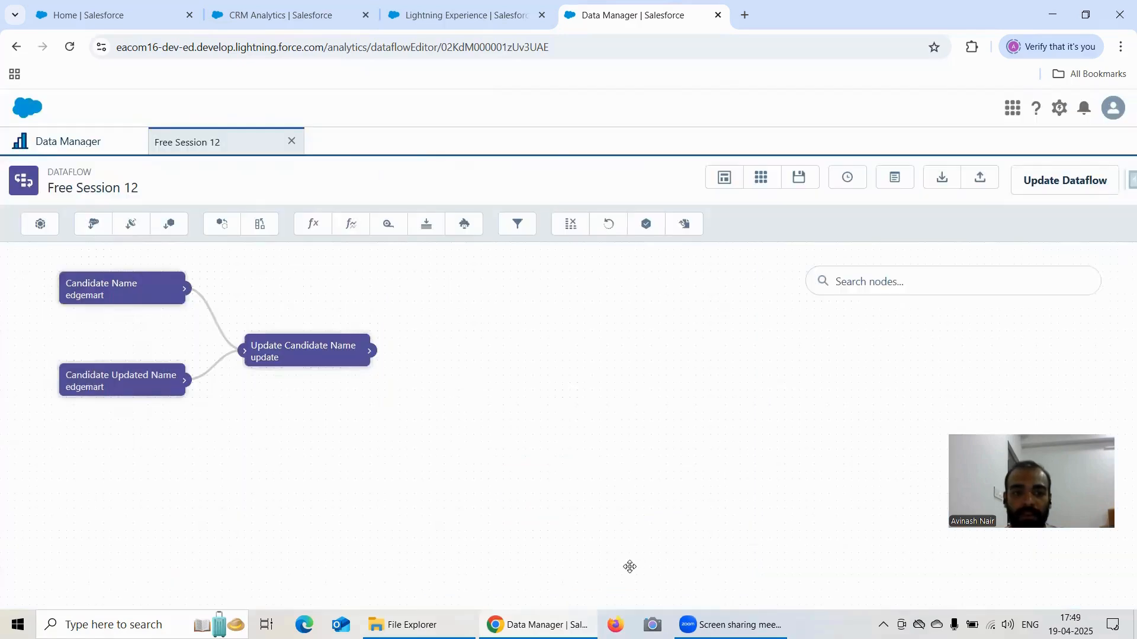
Start an sfdcRegister node named Updated Candidate Dataset with Update Candidate Name as its source node.
left_click(647, 226)
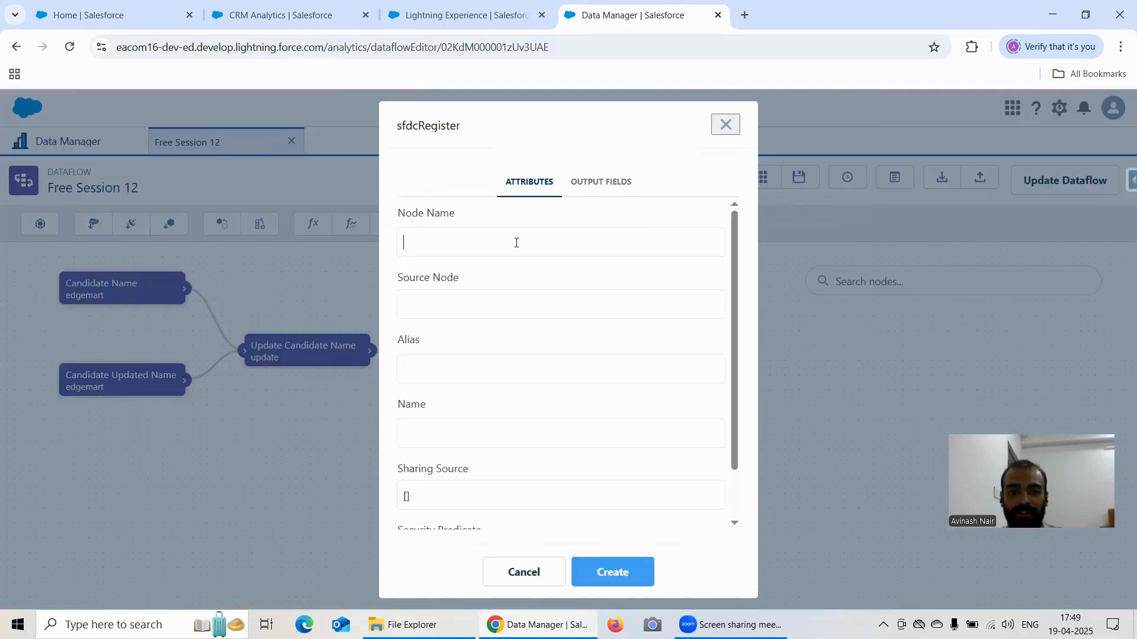
type("Updated Candidate Dataset")
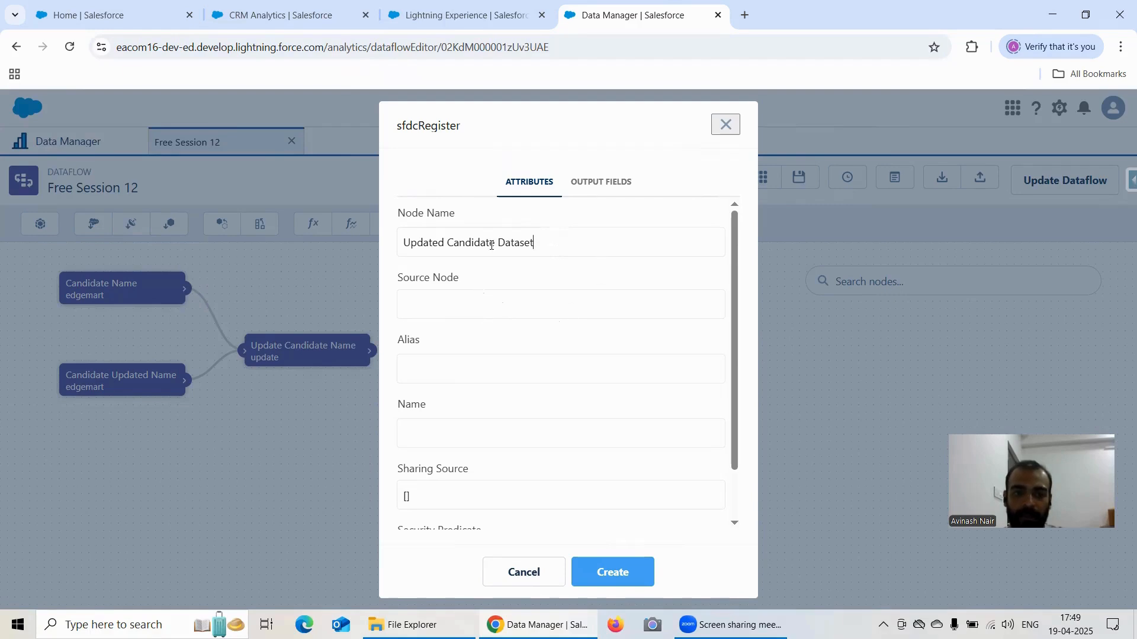
left_click(453, 315)
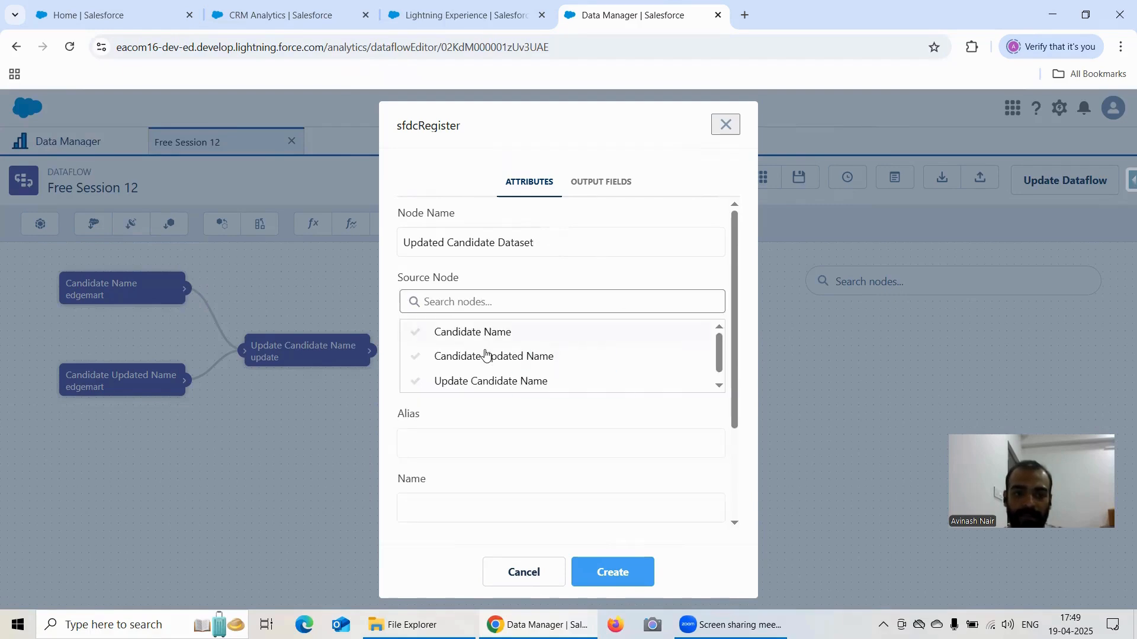
left_click(492, 382)
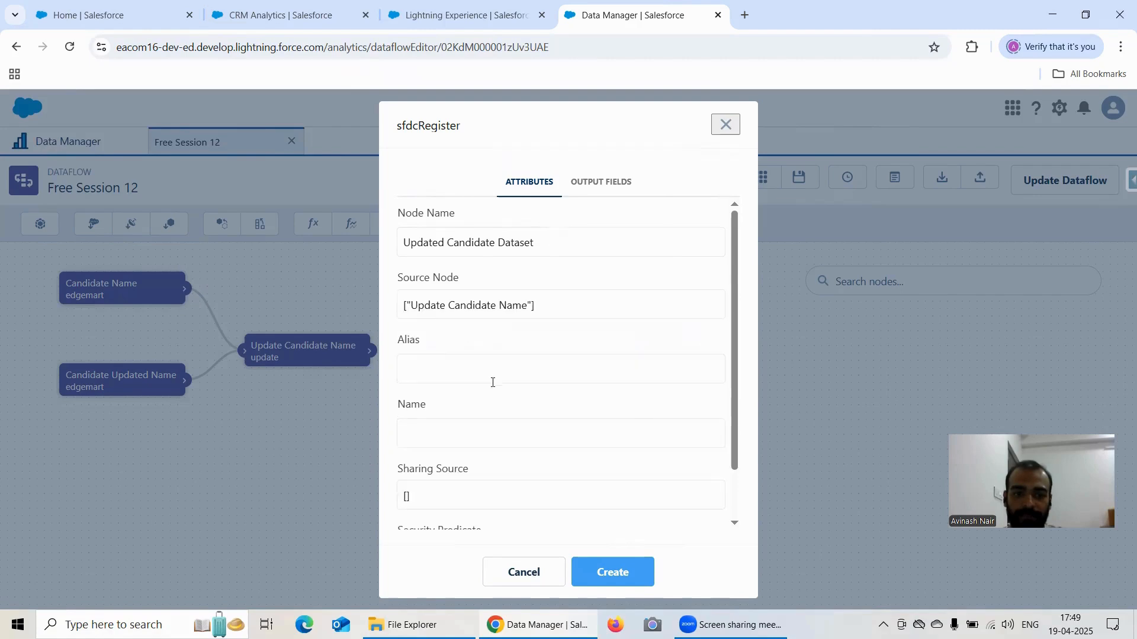
Set the register node's alias to Updated_Candidate_Dataset and its name to Updated Candidate Dataset, and create the node.
left_click(448, 369)
type("Updated Candidate Dataset")
type("Updated Candidate Dataset")
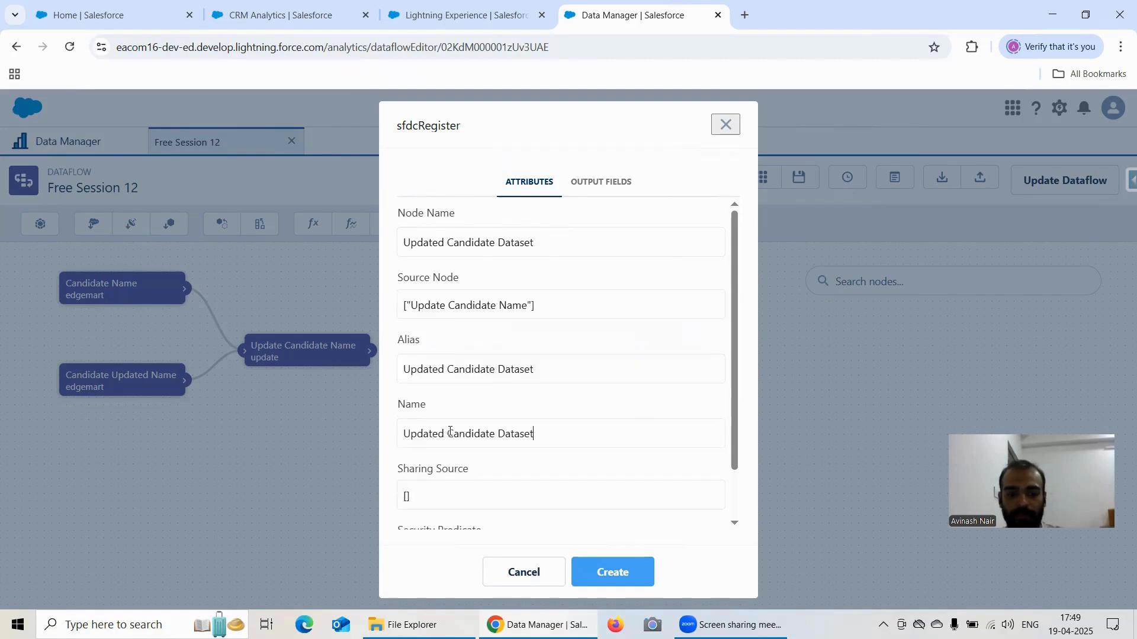
key("BackSpace")
type("_")
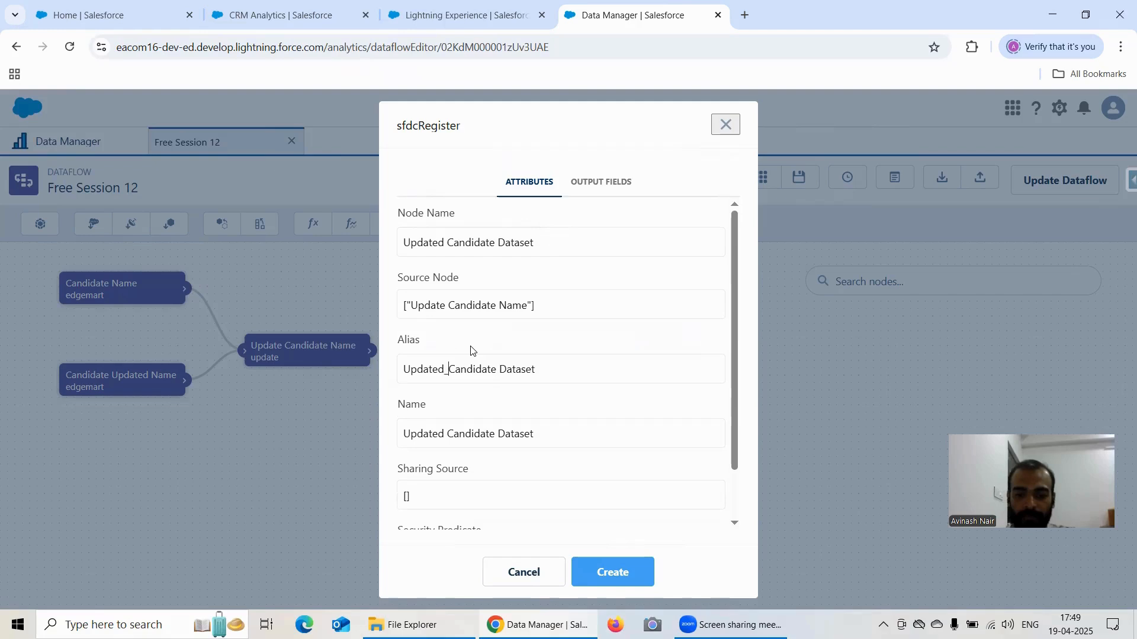
left_click(500, 367)
key("BackSpace")
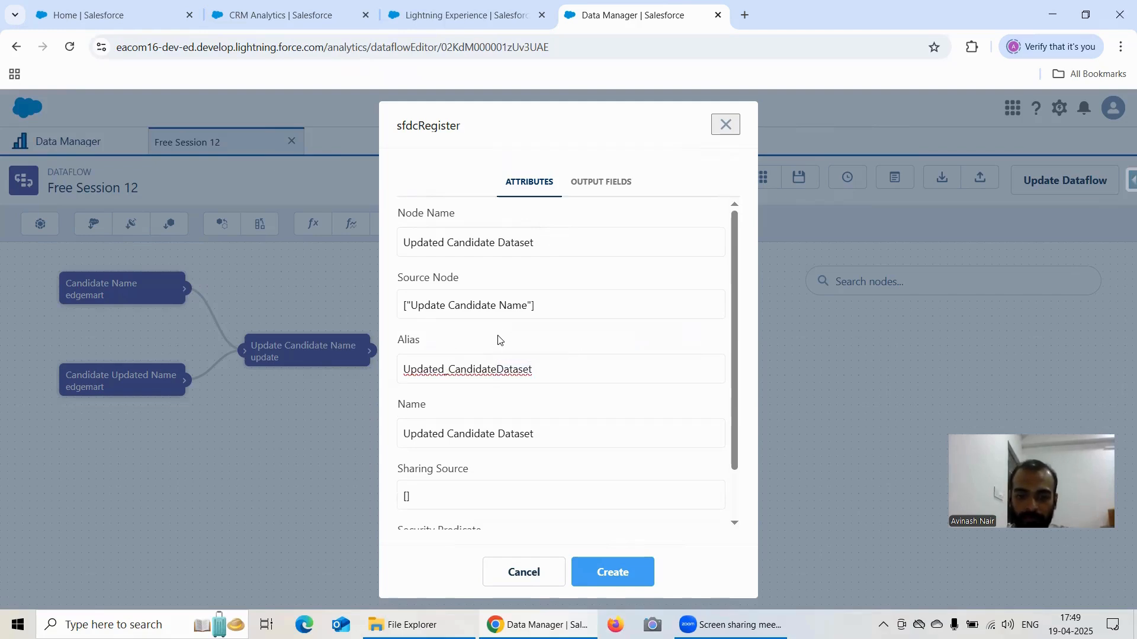
type("_")
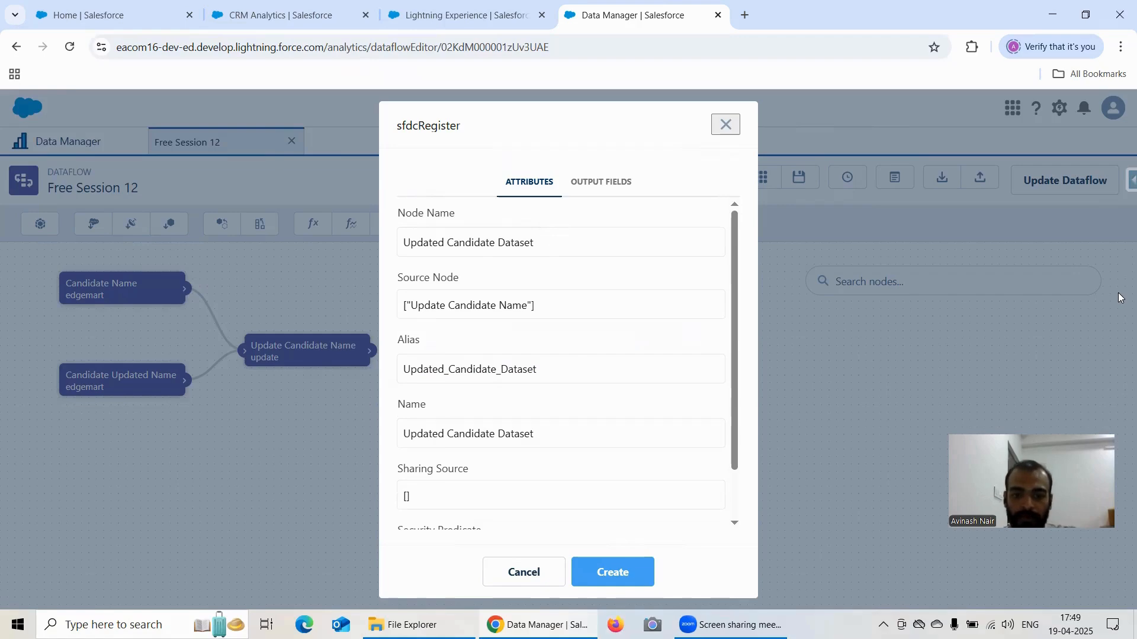
left_click(629, 570)
Review the datasets of both edgemart nodes and the update node's sources, keys and update column mapping.
left_click(118, 294)
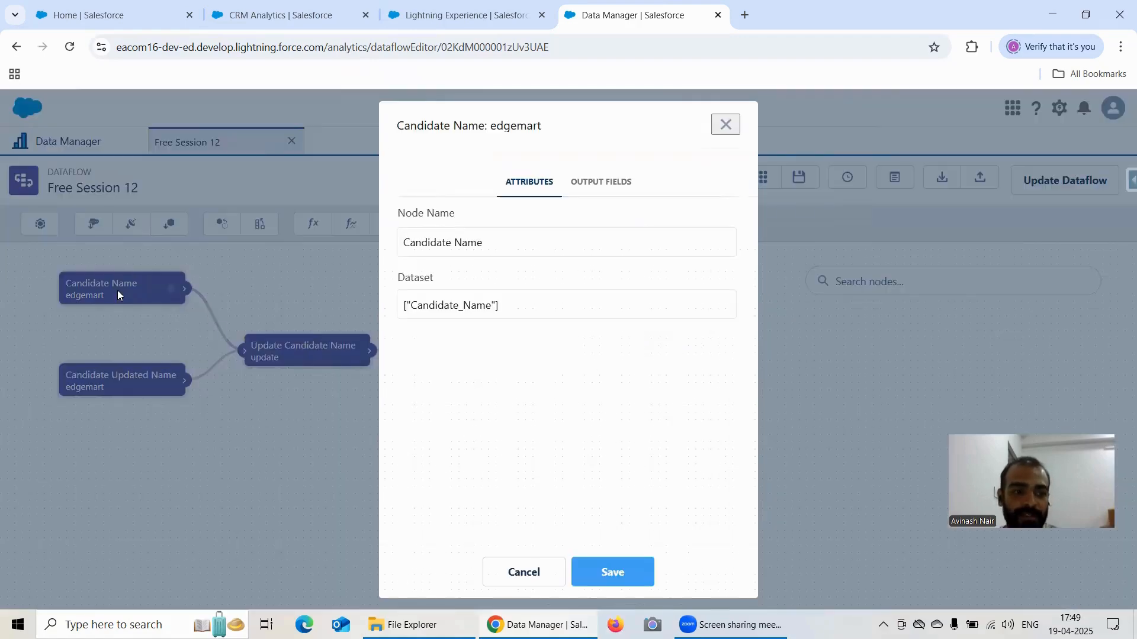
left_click(524, 572)
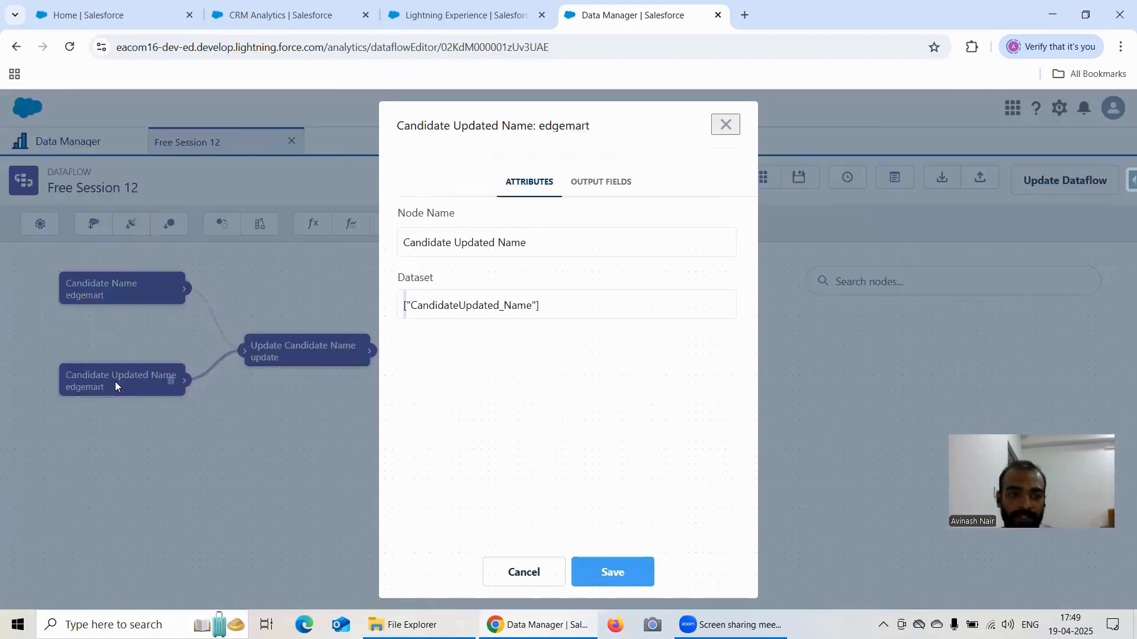
left_click(116, 385)
left_click(523, 572)
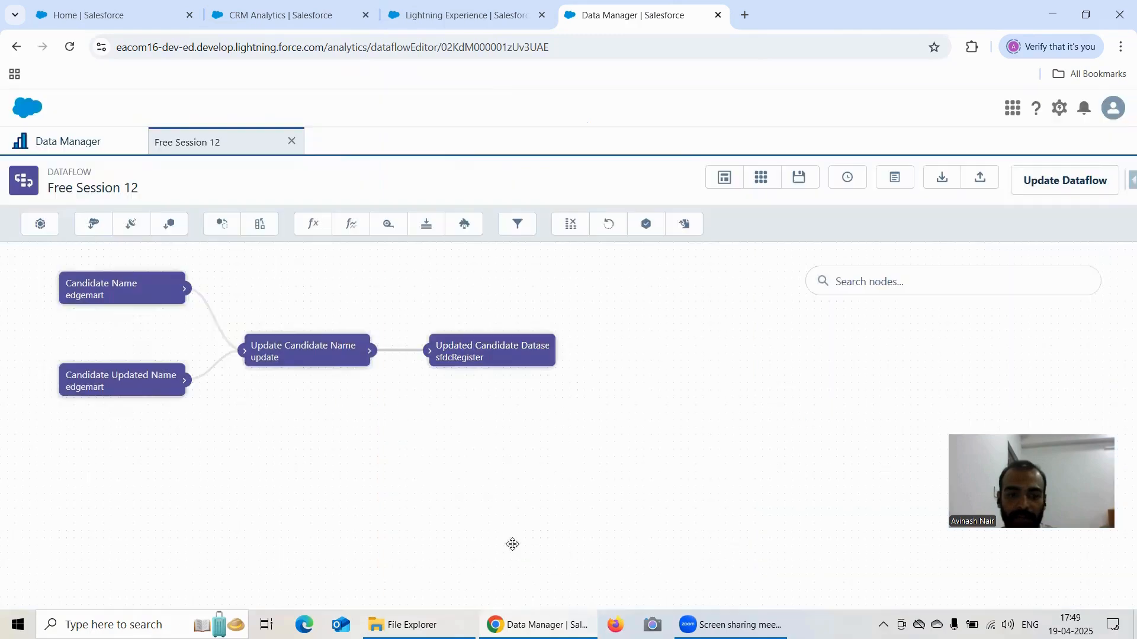
left_click(288, 357)
scroll(408, 320, "down", 2)
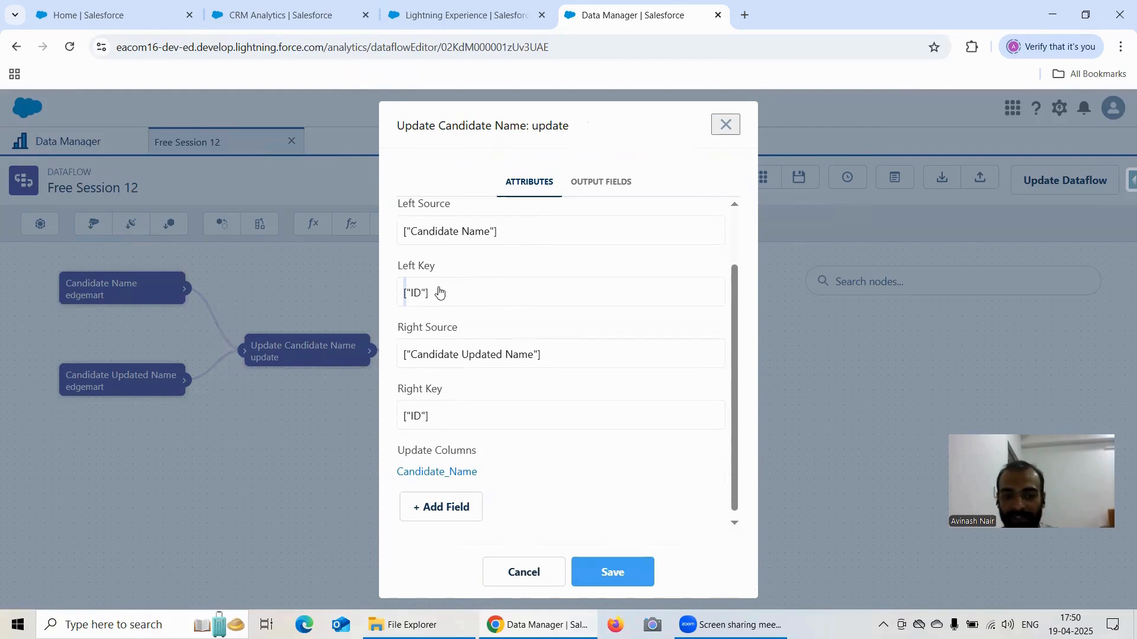
scroll(431, 281, "down", 1)
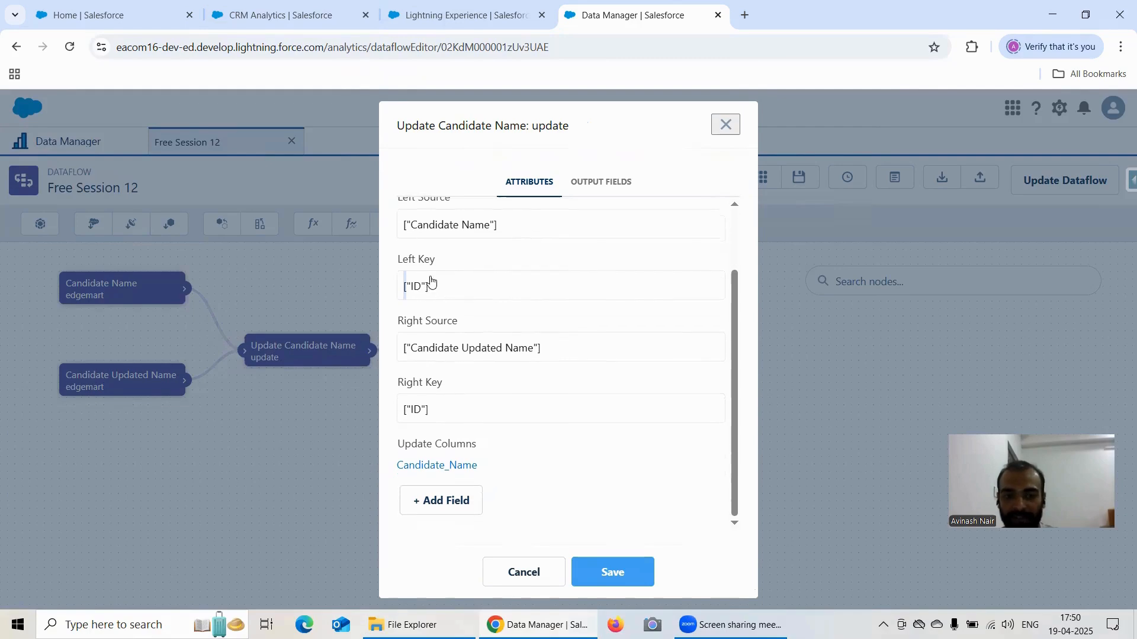
left_click(456, 467)
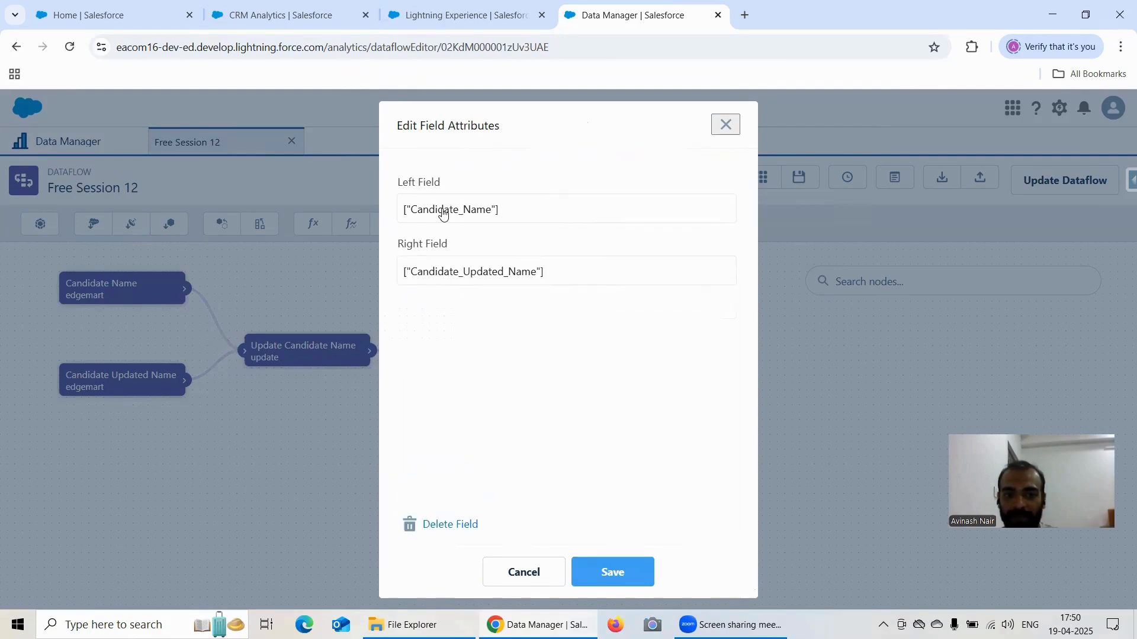
left_click(720, 131)
left_click(734, 130)
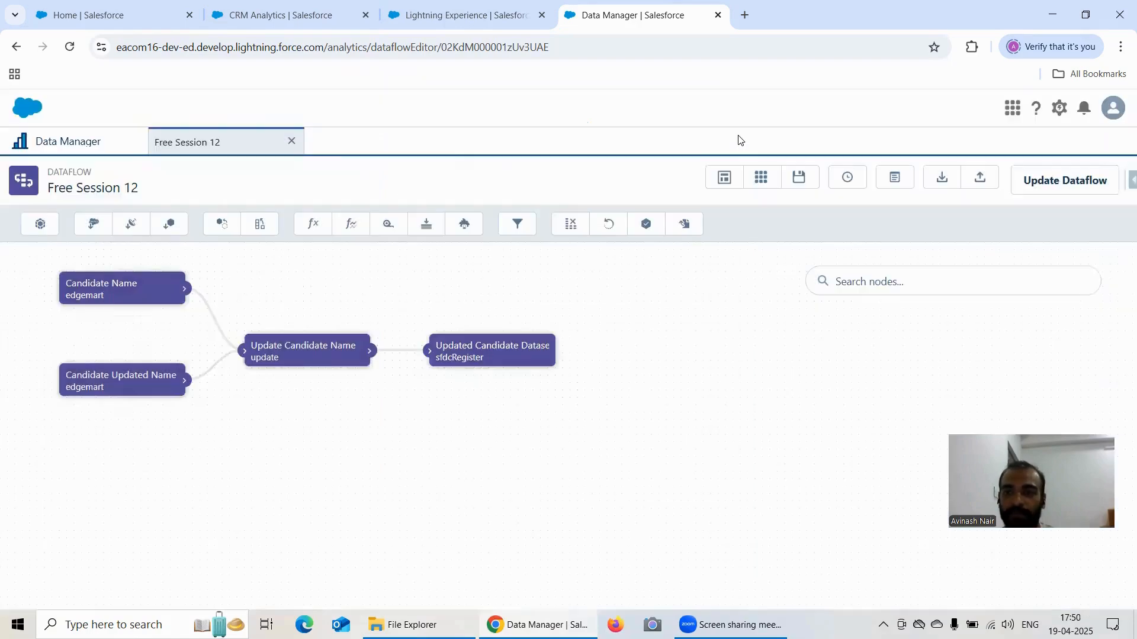
Update and run the Free Session 12 dataflow, and check its progress in the data monitor.
left_click(1039, 181)
left_click(764, 402)
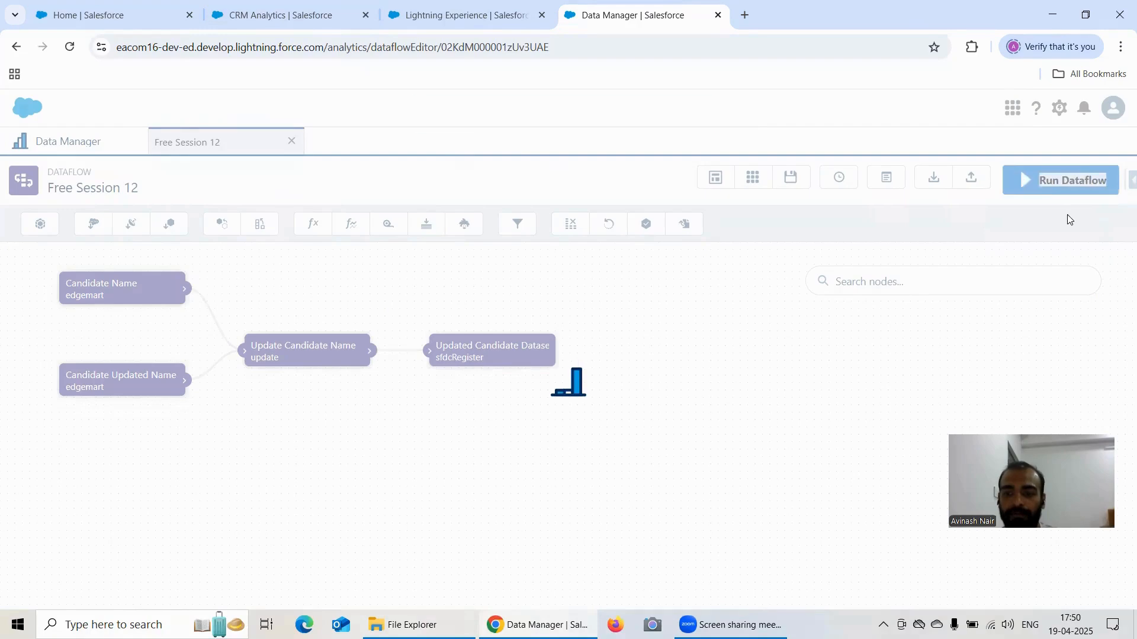
left_click(1060, 180)
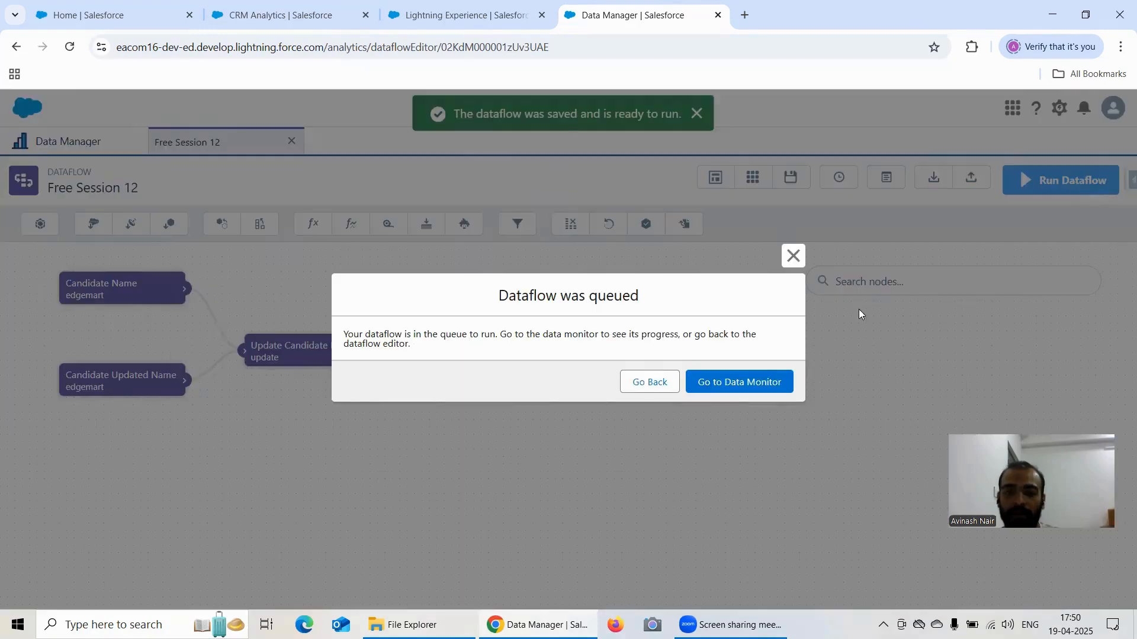
left_click(739, 381)
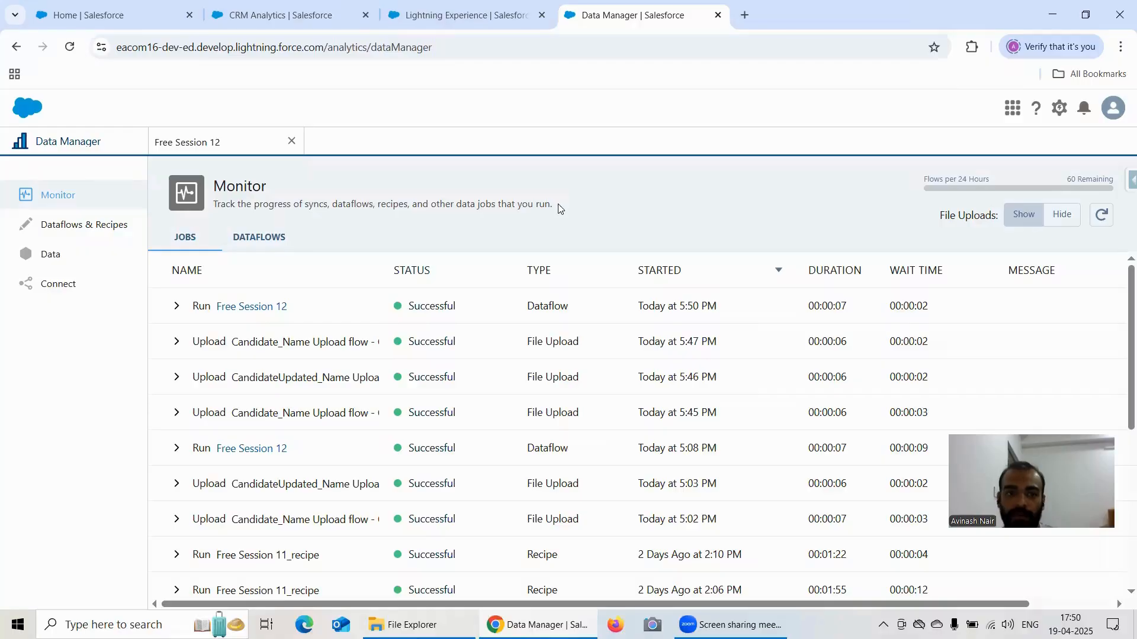
Copy the registered dataset's name from the sfdcRegister node and search for Updated Candidate Dataset in Analytics Studio.
left_click(224, 151)
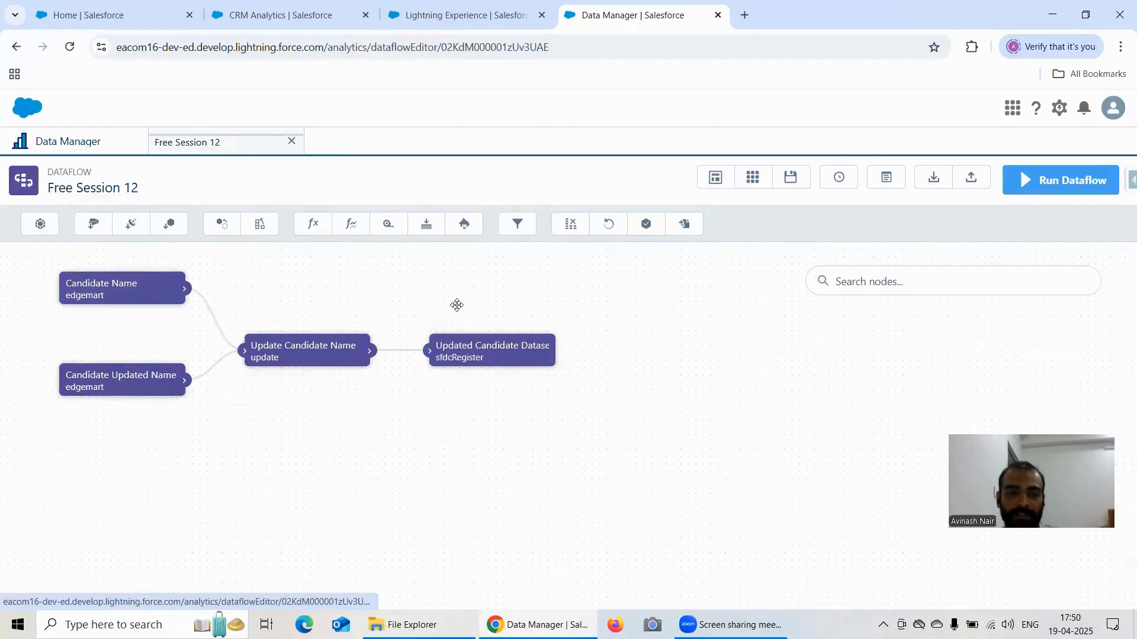
left_click(478, 358)
triple_click(500, 435)
key("ctrl+c")
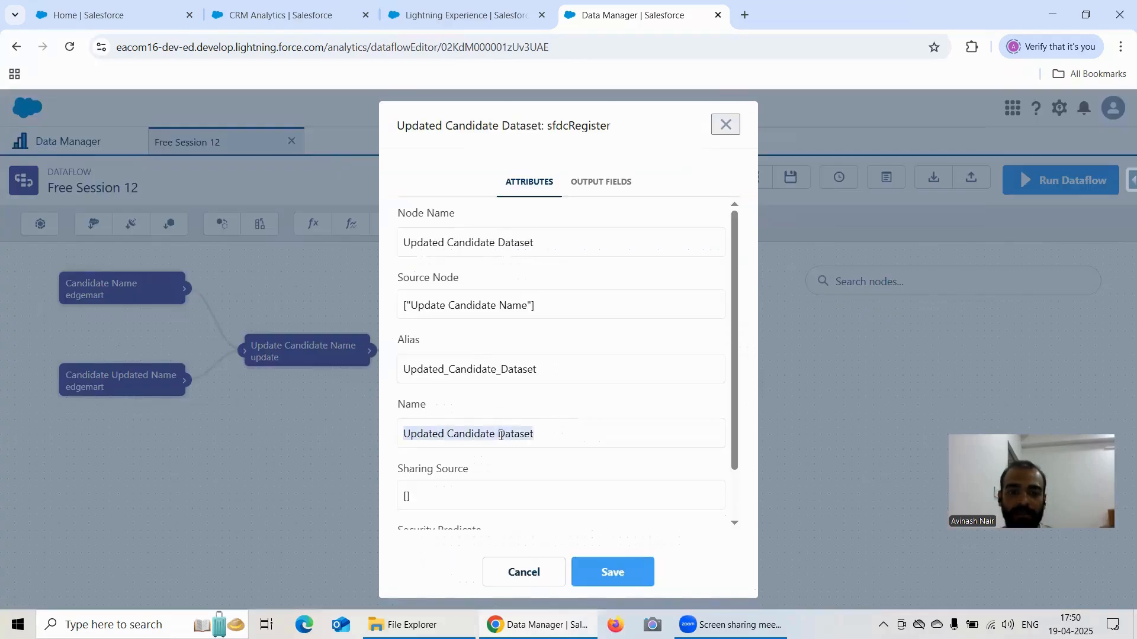
left_click(278, 14)
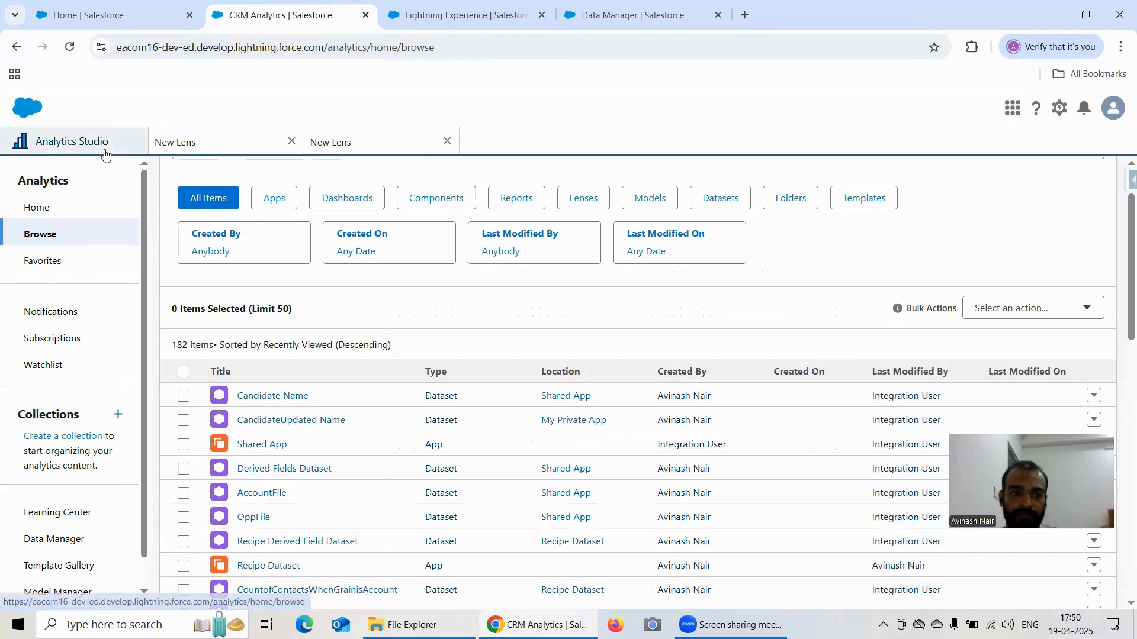
scroll(281, 255, "up", 1)
scroll(280, 255, "up", 1)
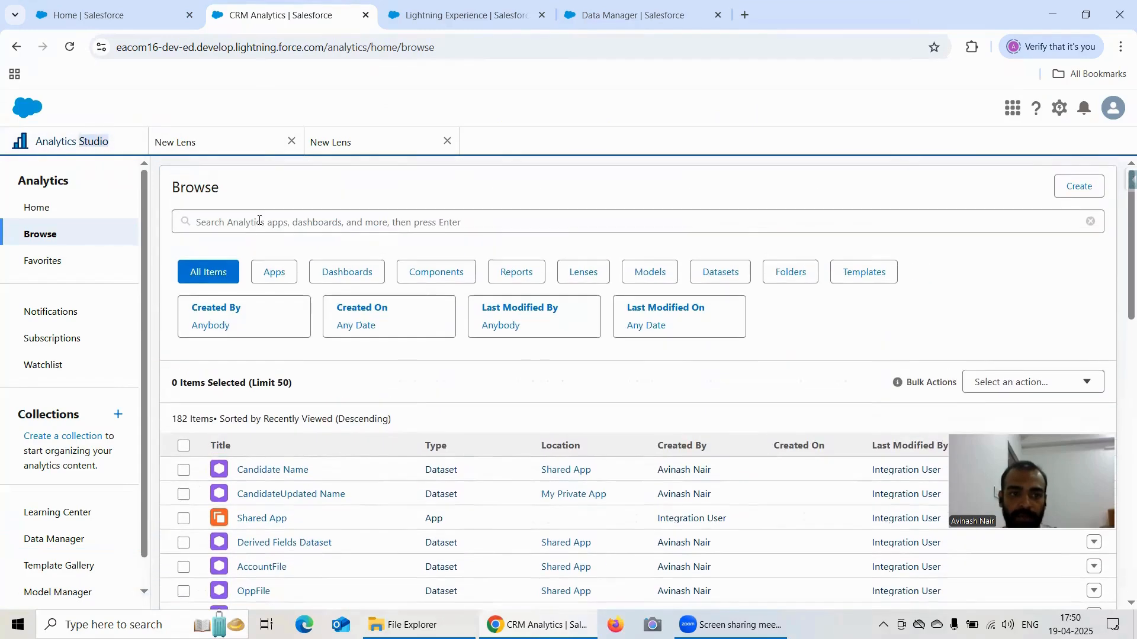
left_click(259, 221)
key("ctrl+v")
key("Return")
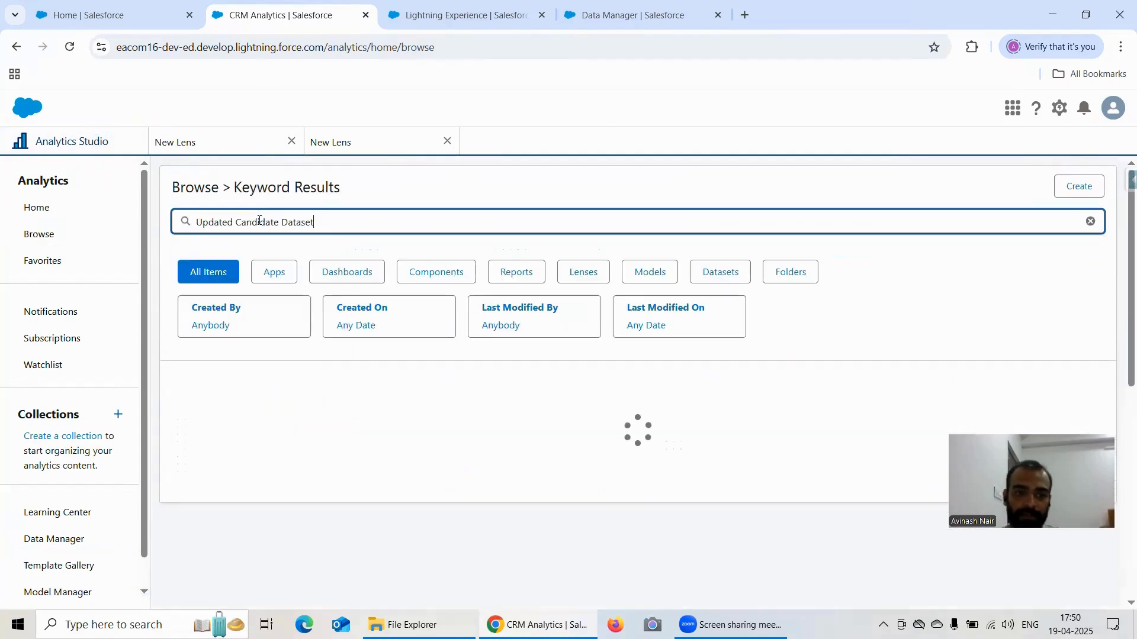
Open Updated Candidate Dataset in a new lens and show it as a values table.
left_click(300, 470)
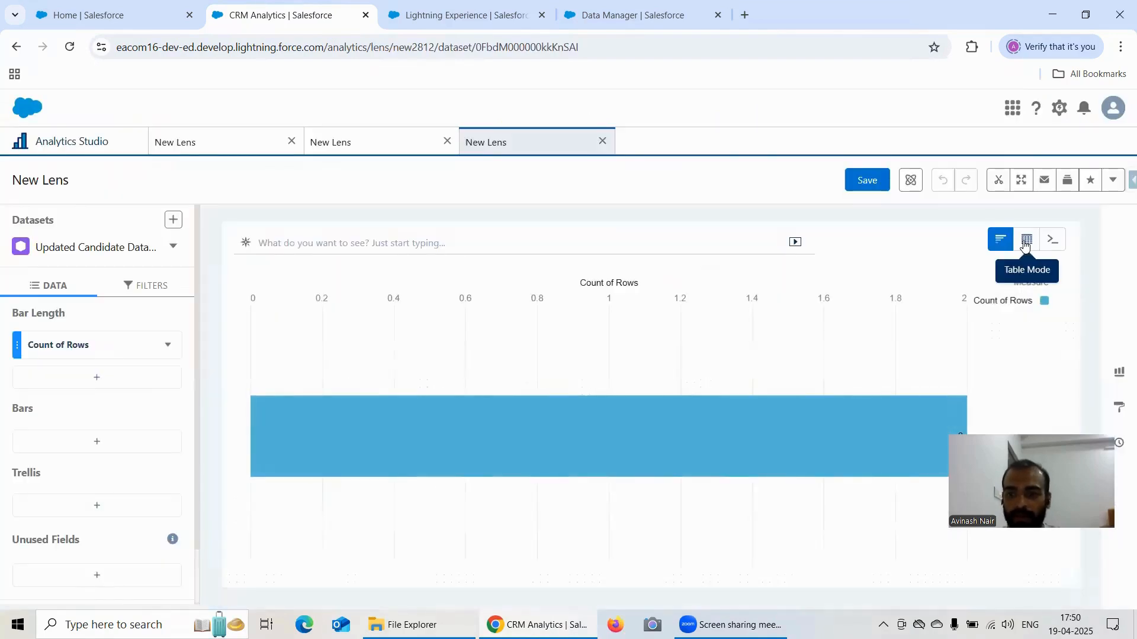
left_click(1026, 243)
left_click(923, 293)
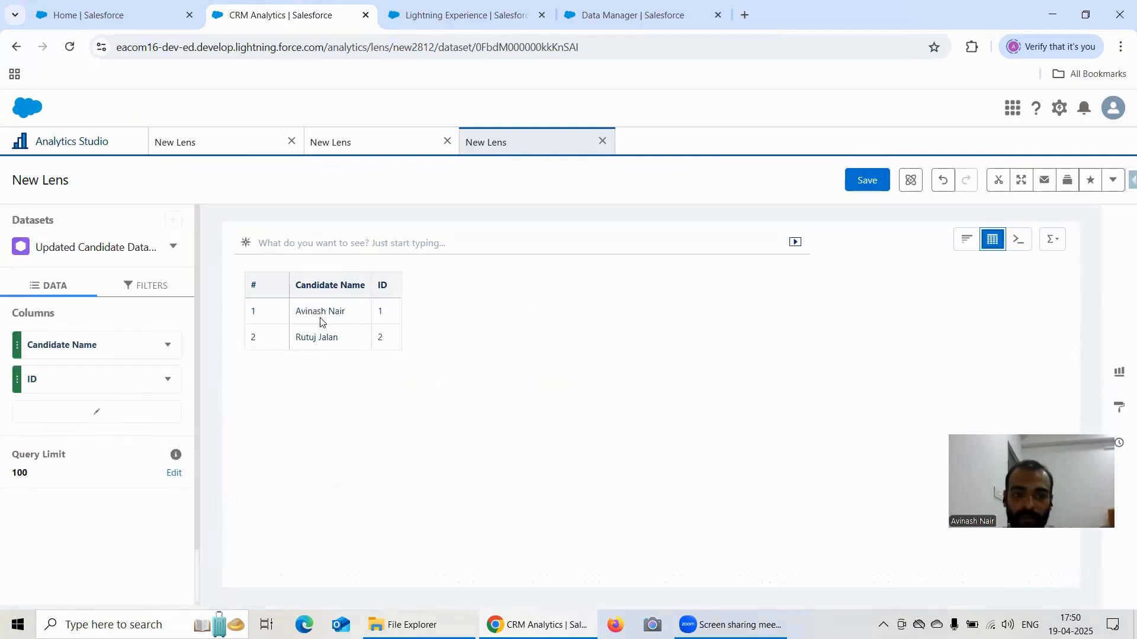
Switch the Candidate Name and CandidateUpdated Name lenses from bar charts to values tables.
left_click(208, 145)
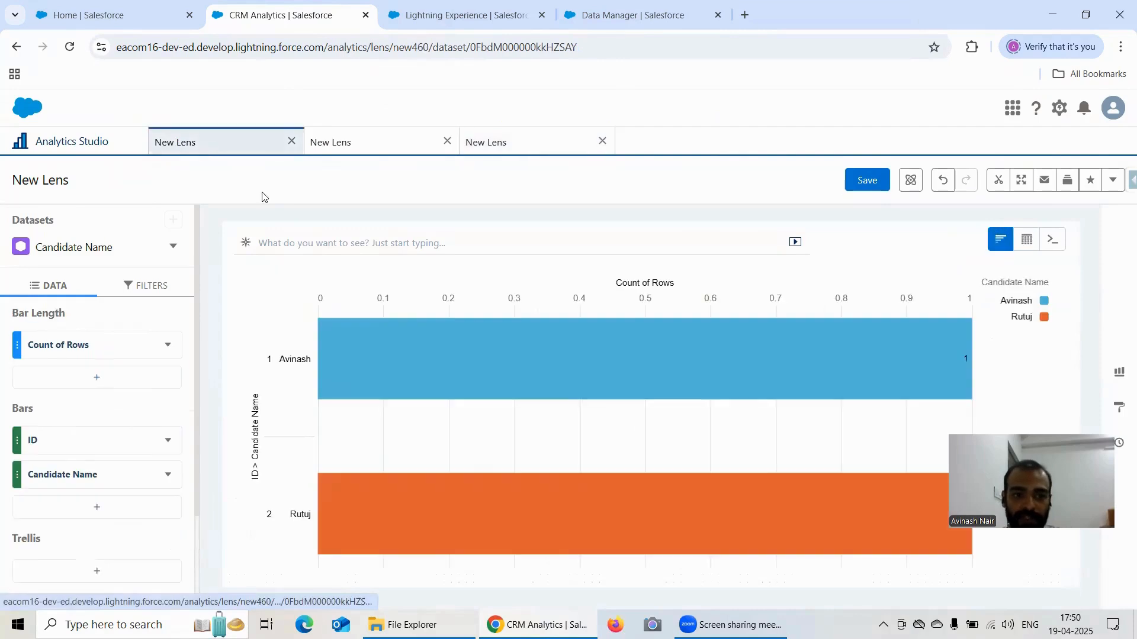
left_click(1027, 241)
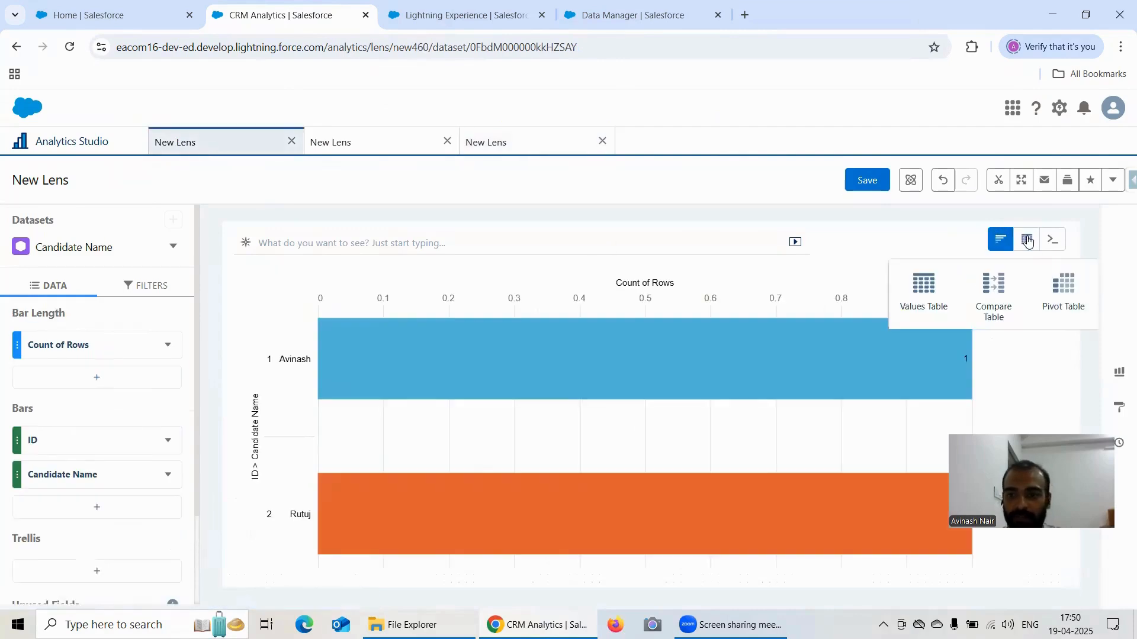
left_click(905, 301)
left_click(383, 144)
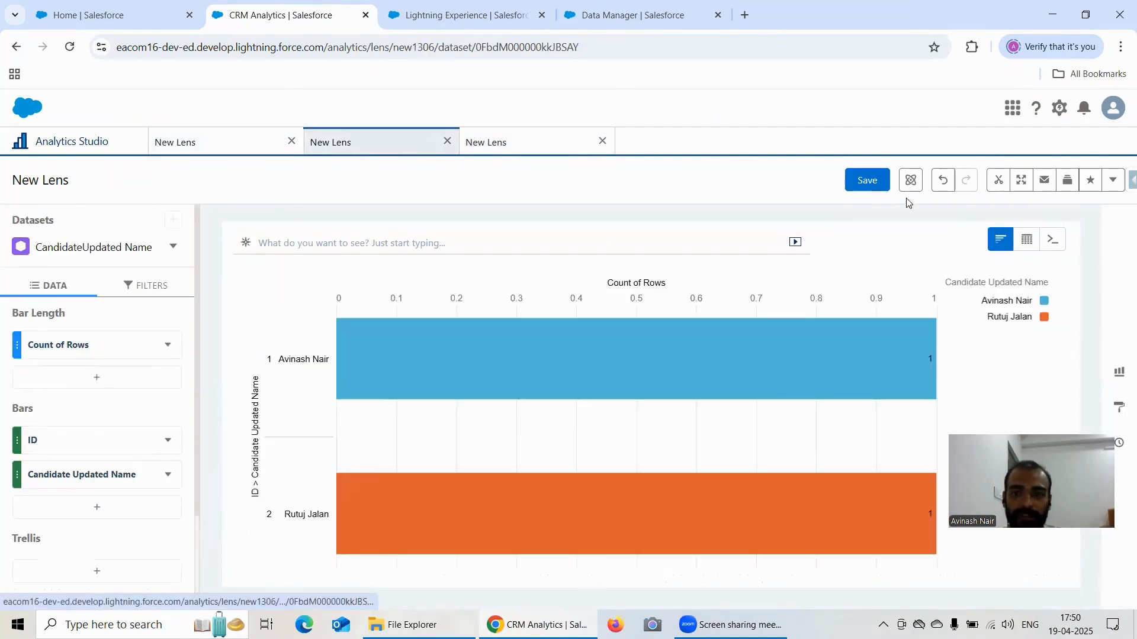
left_click(1027, 245)
left_click(921, 290)
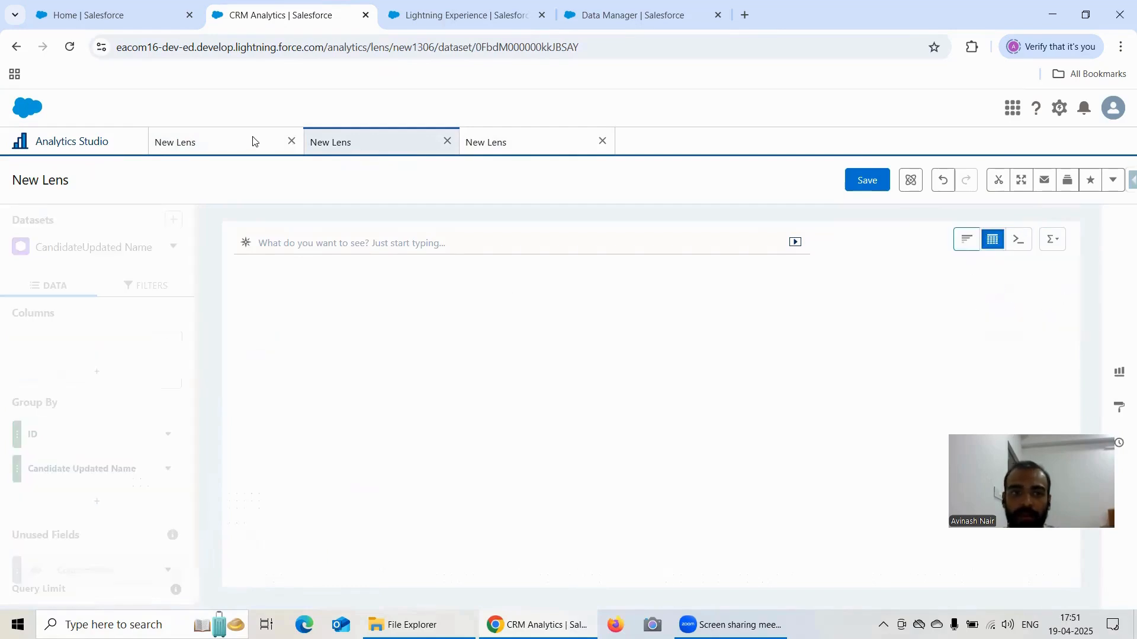
Compare the names and IDs across the Candidate Name, CandidateUpdated Name and Updated Candidate Dataset lenses.
left_click(238, 145)
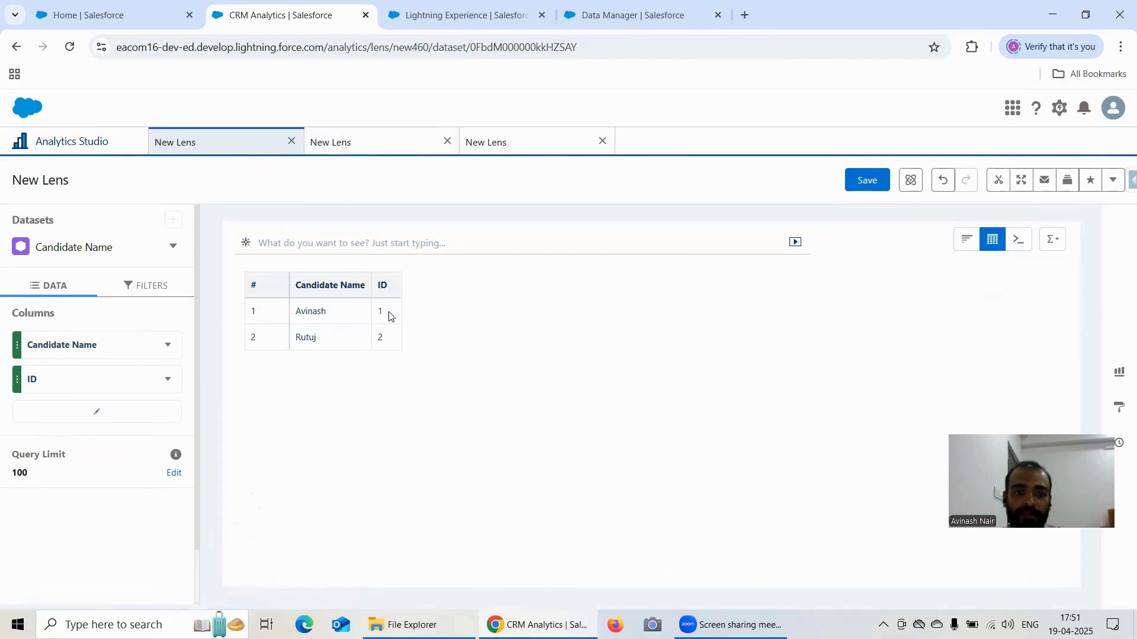
left_click(338, 144)
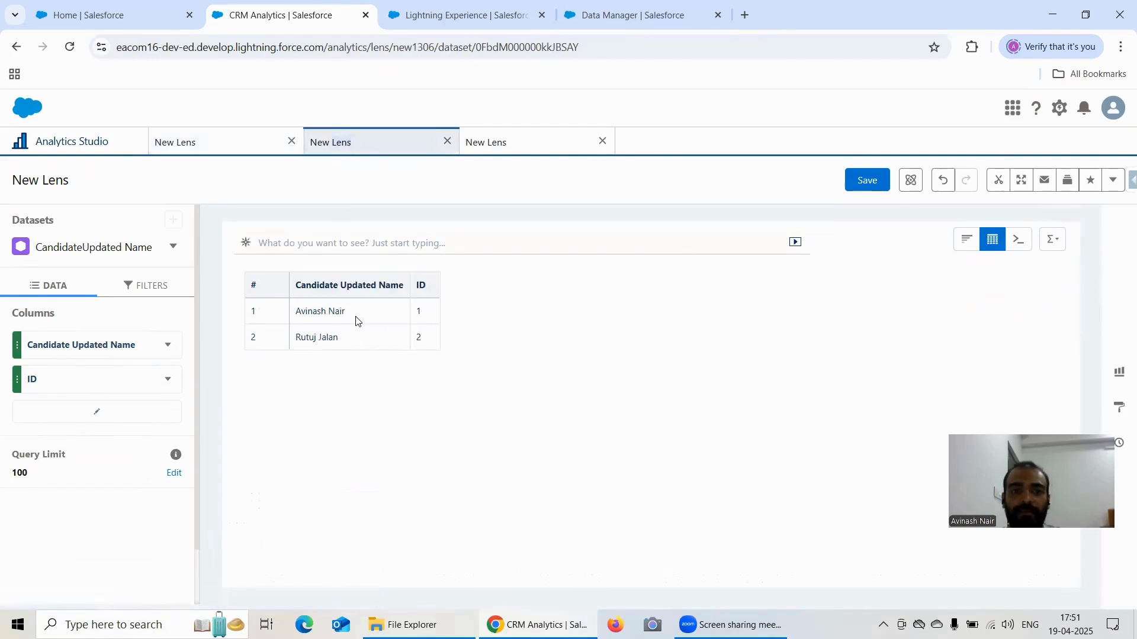
left_click(493, 149)
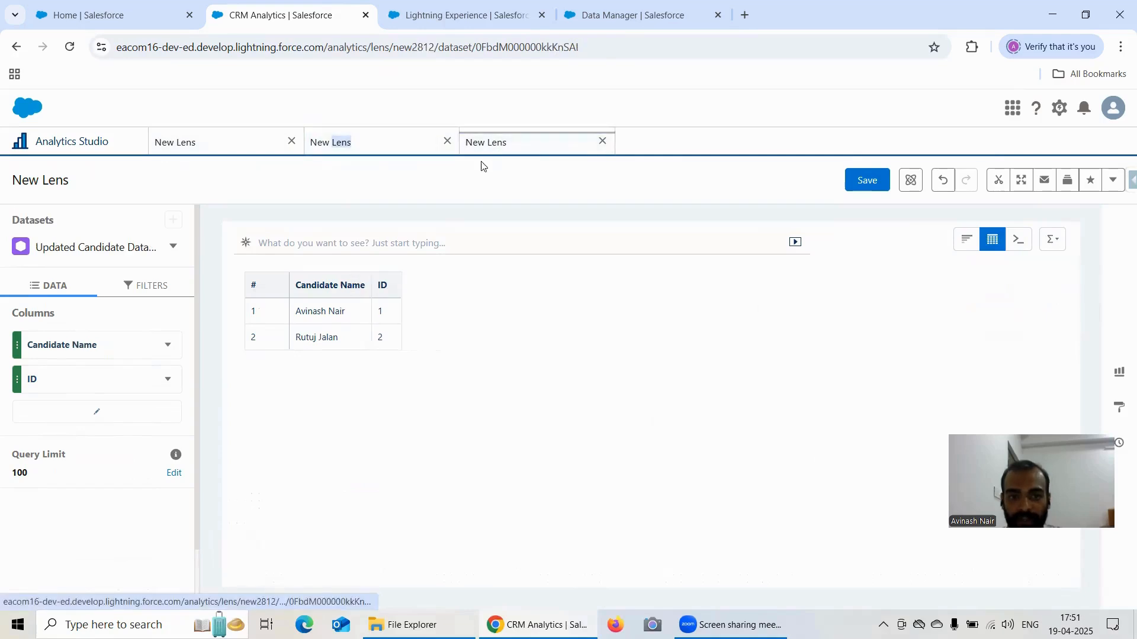
left_click(198, 149)
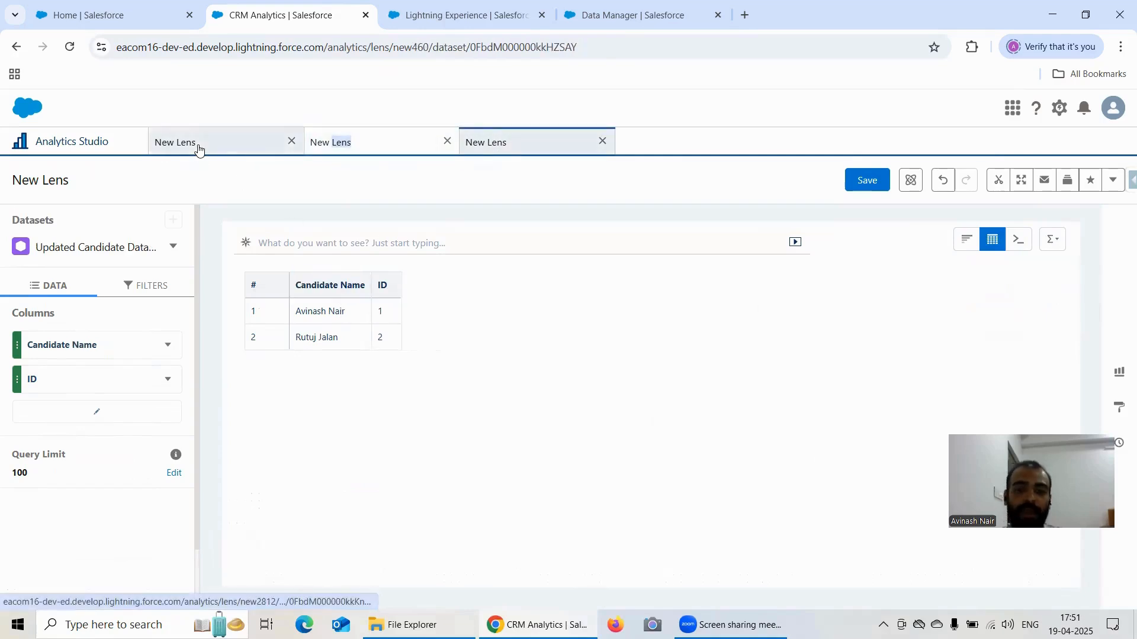
left_click(506, 143)
right_click(506, 143)
left_click(361, 144)
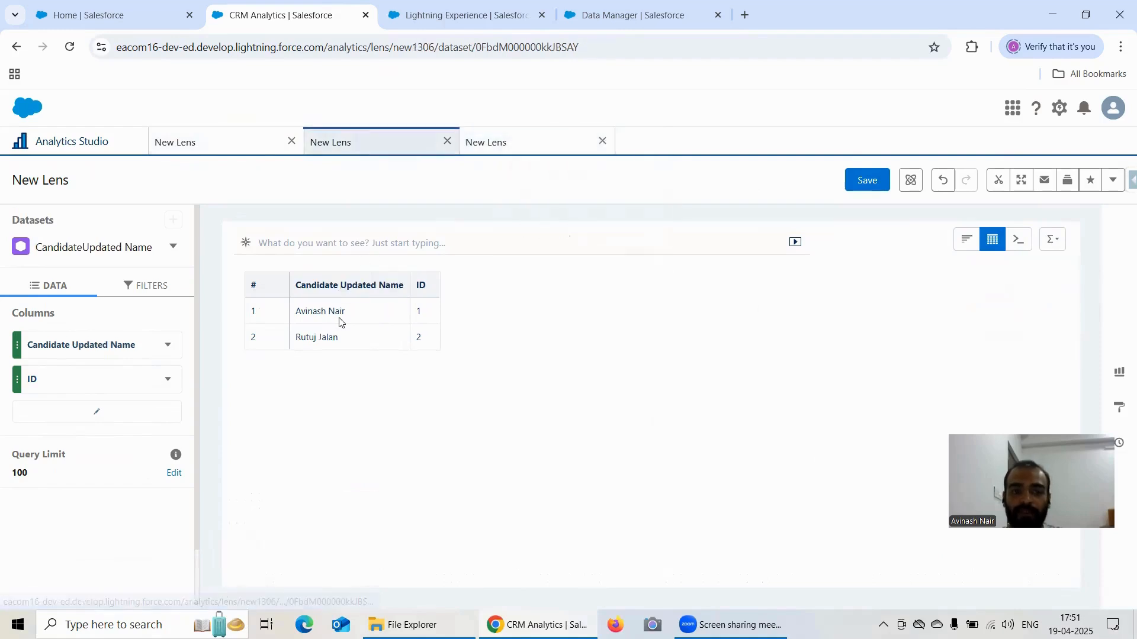
left_click(184, 153)
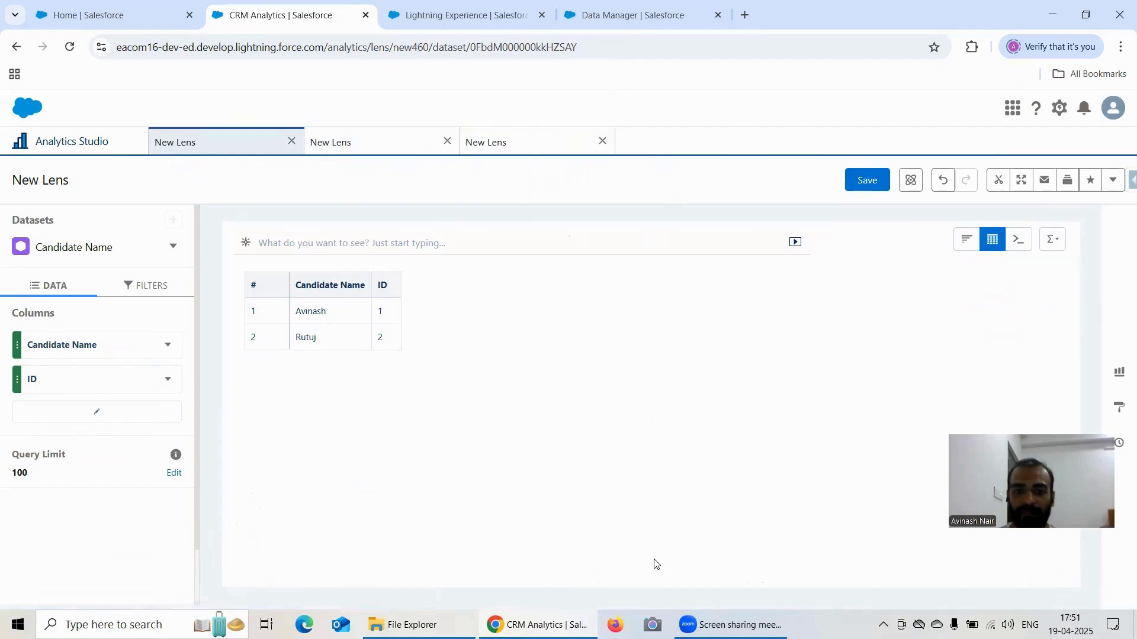
Switch to Data Manager, list the existing recipes under Dataflows & Recipes, and create a new recipe.
left_click(436, 17)
left_click(304, 19)
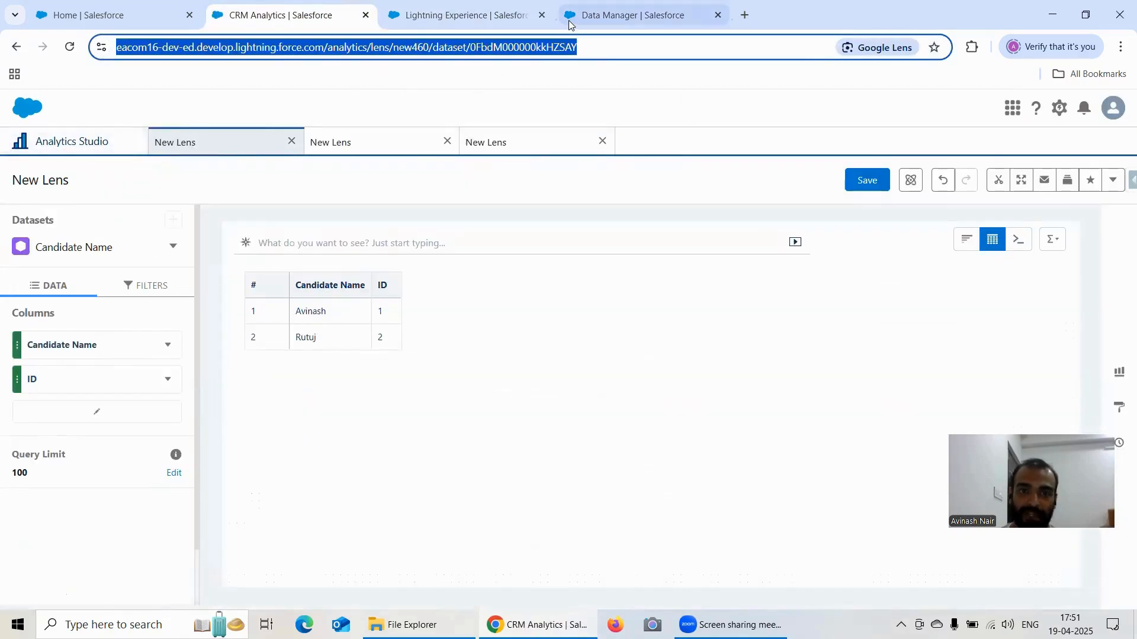
left_click(460, 24)
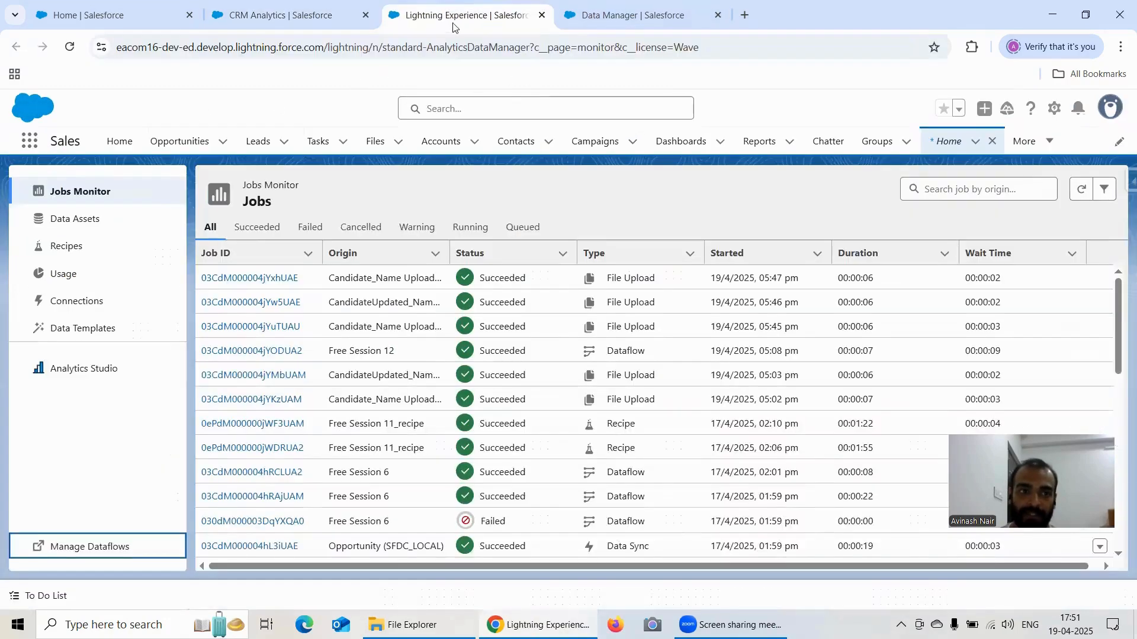
left_click(611, 26)
left_click(112, 144)
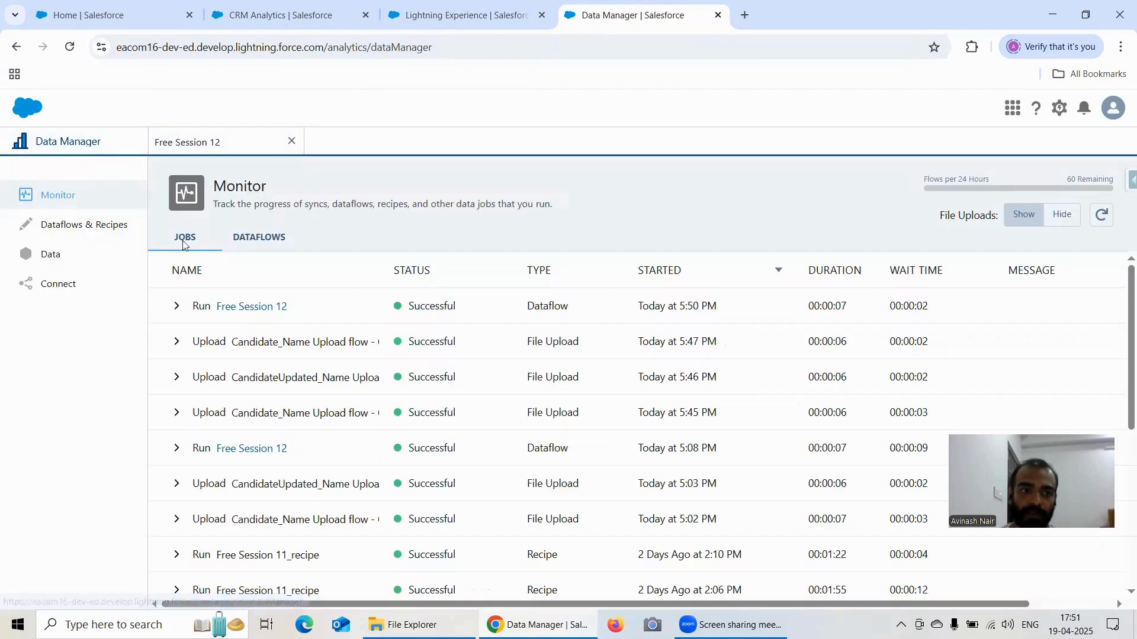
left_click(100, 232)
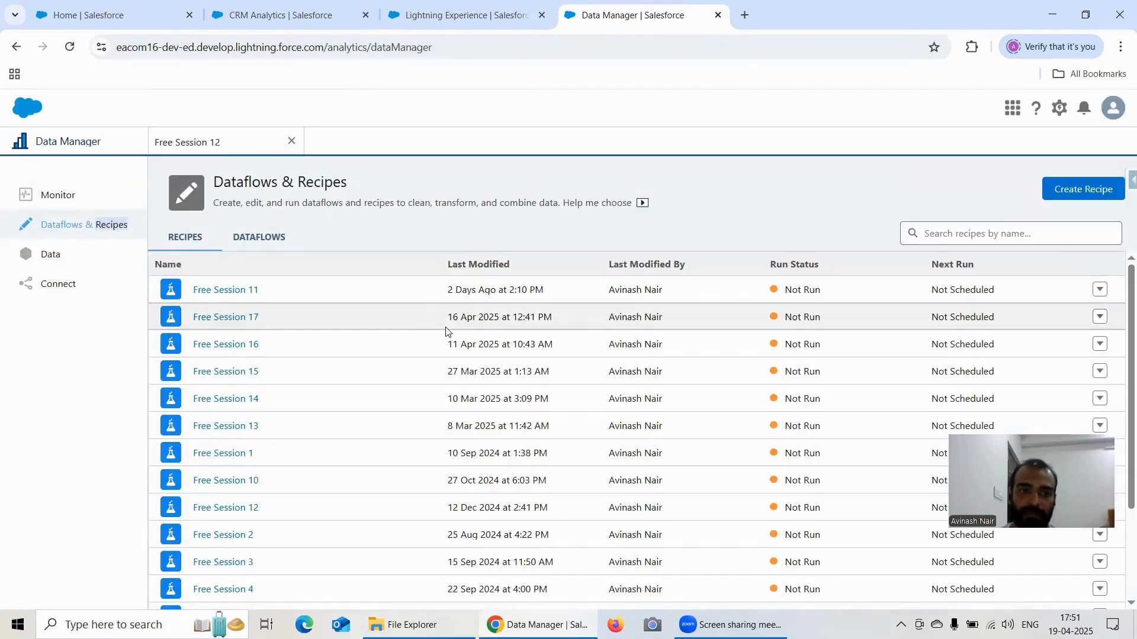
scroll(443, 338, "down", 2)
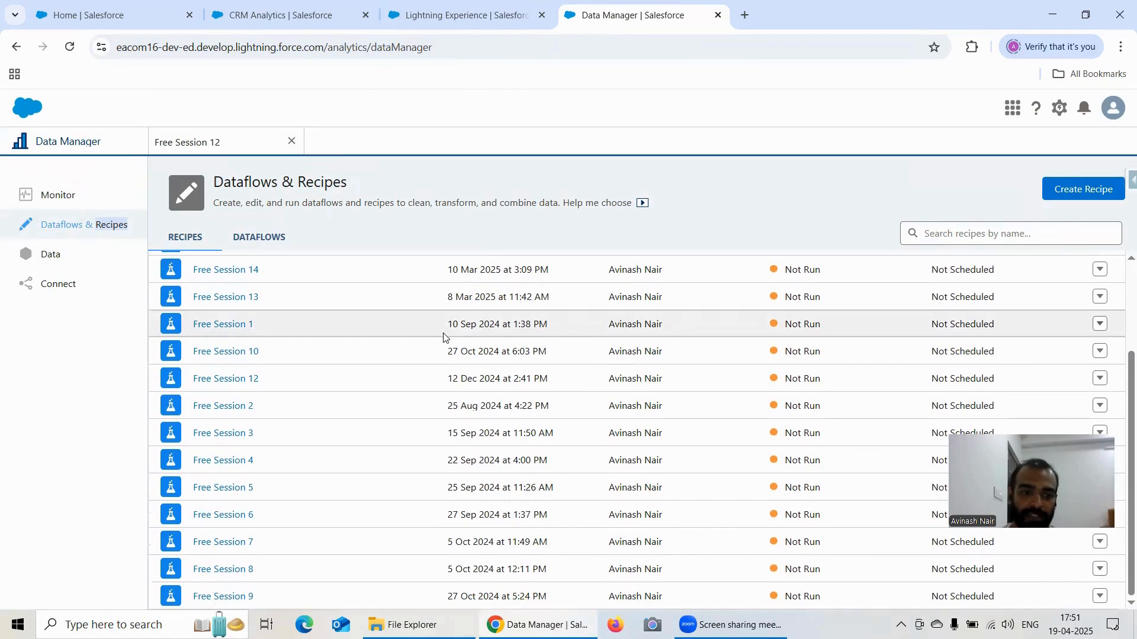
scroll(443, 338, "up", 2)
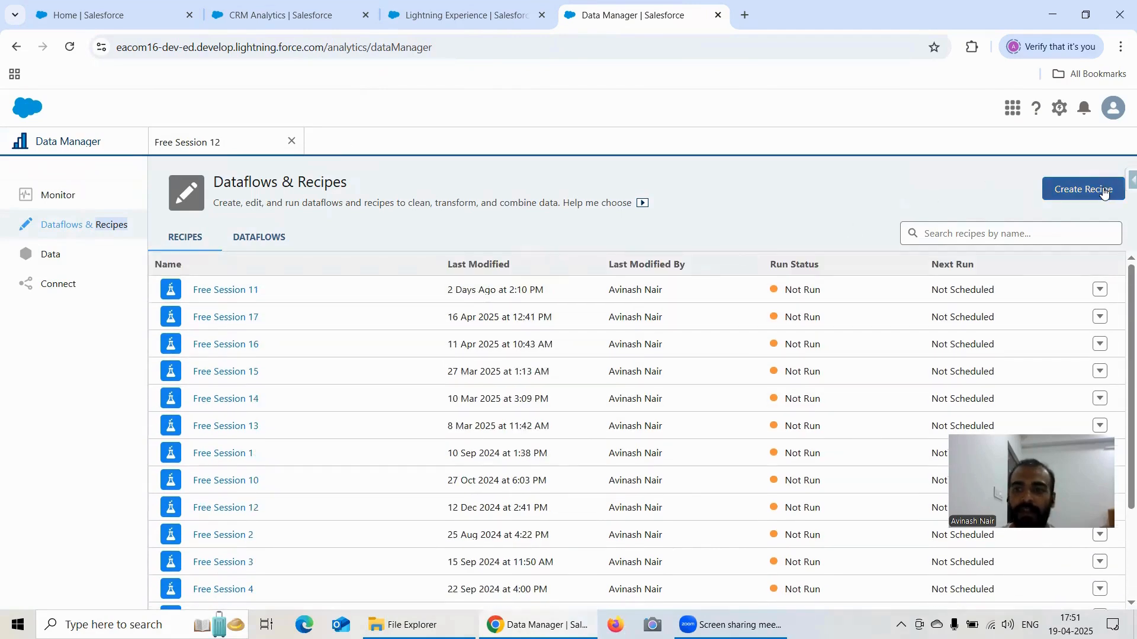
left_click(1054, 191)
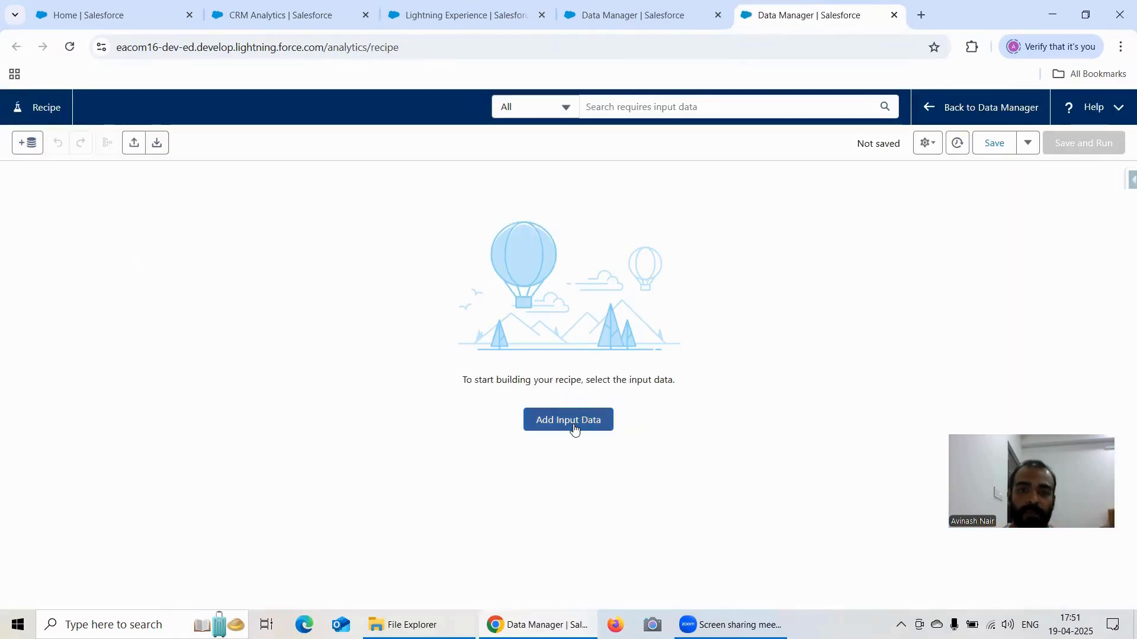
Start adding input data to the recipe and limit the list to CRM Analytics datasets.
left_click(573, 426)
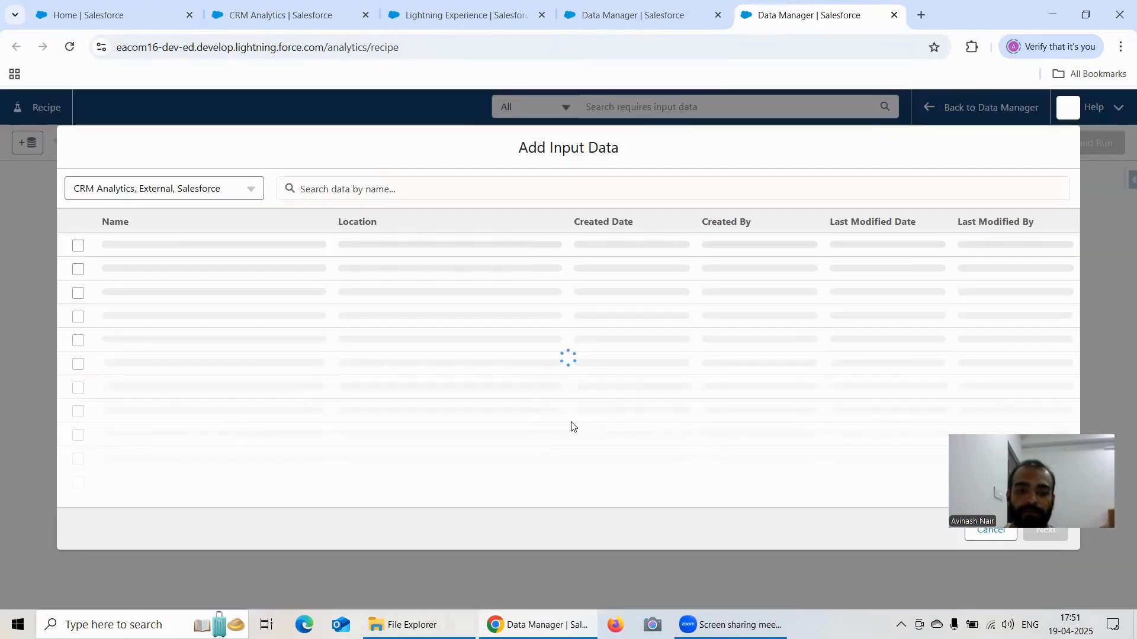
left_click(166, 190)
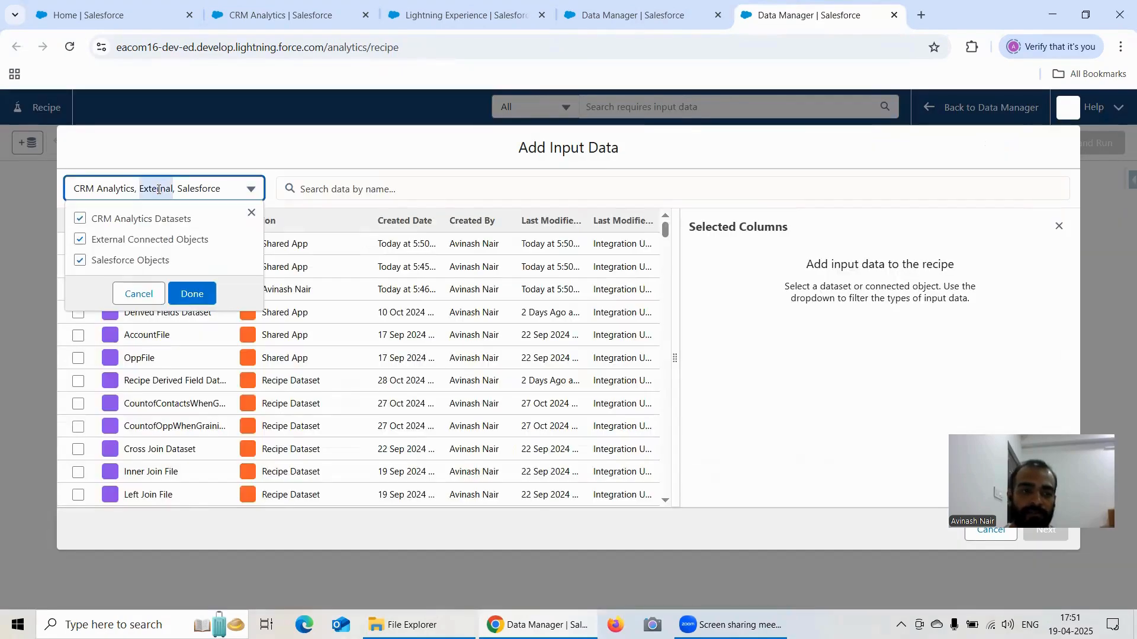
left_click(131, 261)
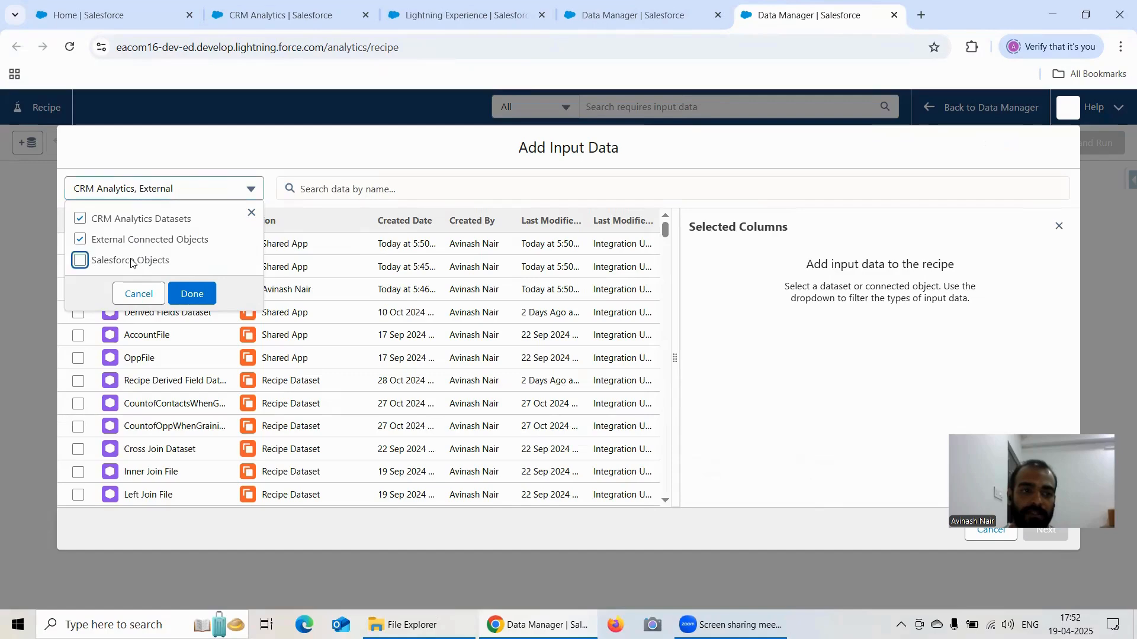
left_click(132, 244)
left_click(196, 296)
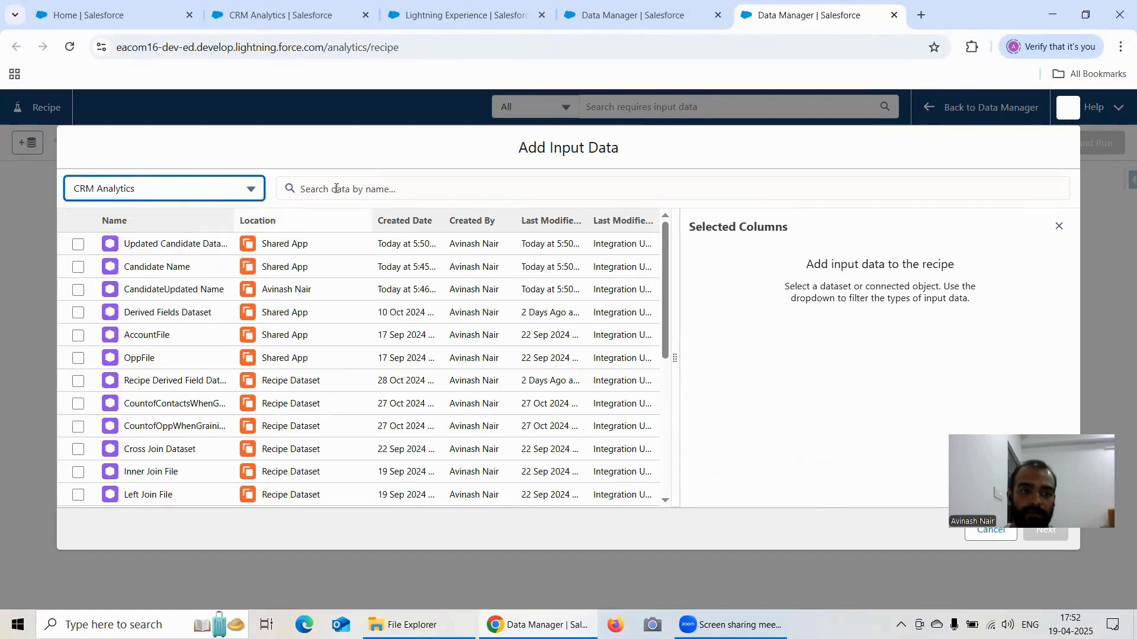
Add the Candidate Name and CandidateUpdated Name datasets to the recipe as input data.
left_click(77, 245)
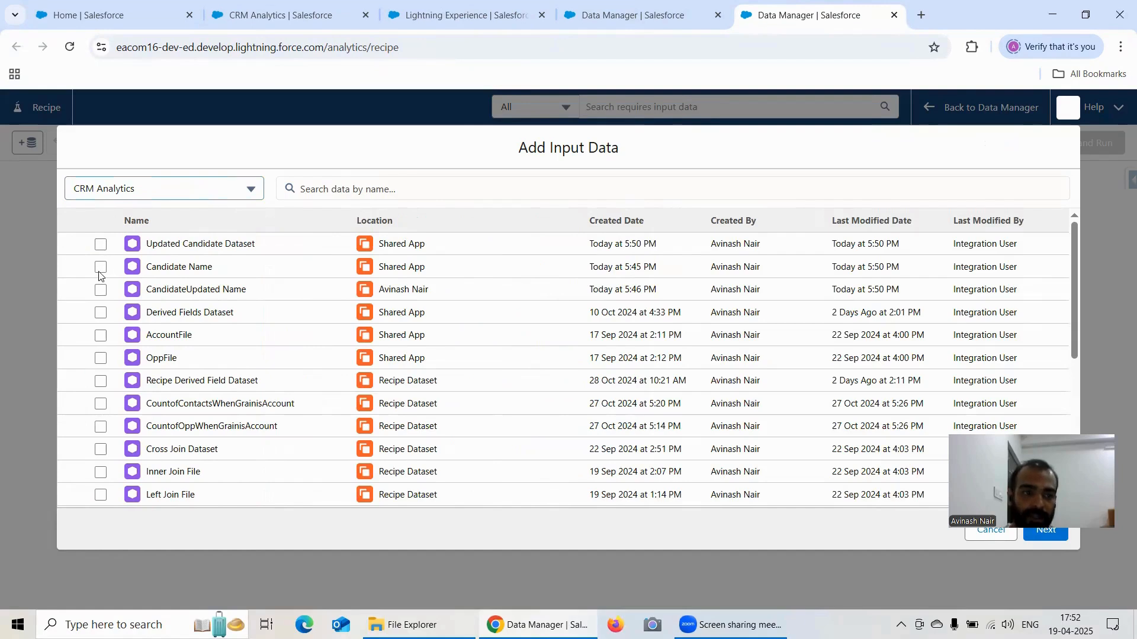
left_click(100, 268)
left_click(100, 290)
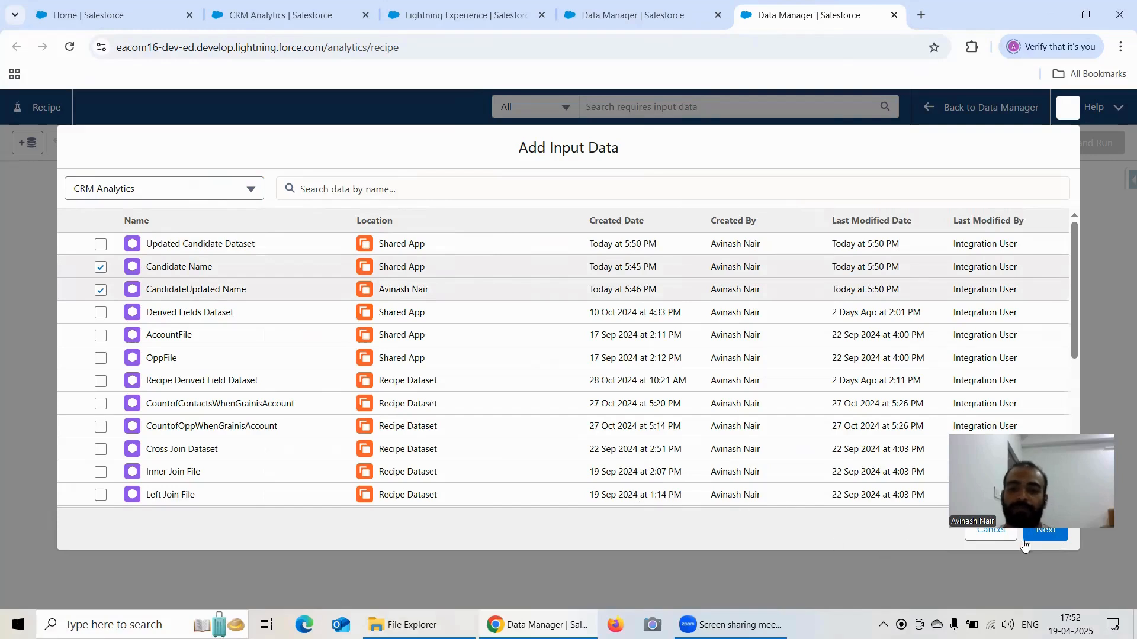
left_click(1044, 533)
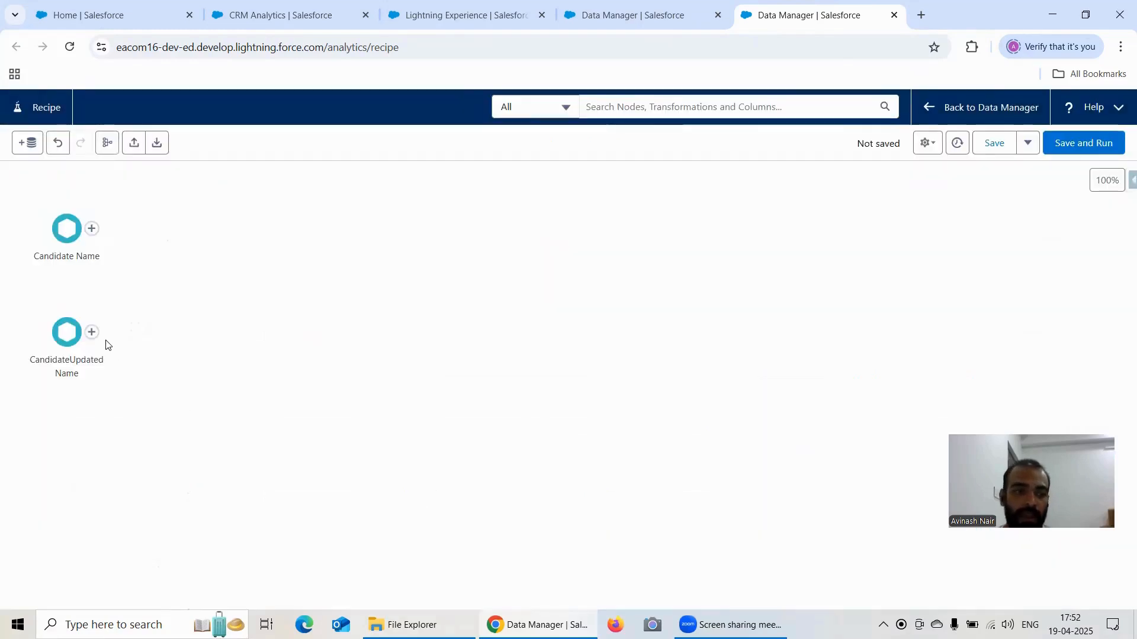
Join CandidateUpdated Name to Candidate Name with an Update node and name the node Update Candidate Name.
mouse_move(92, 339)
left_mouse_down()
mouse_move(103, 240)
mouse_move(68, 232)
mouse_move(65, 353)
left_mouse_up()
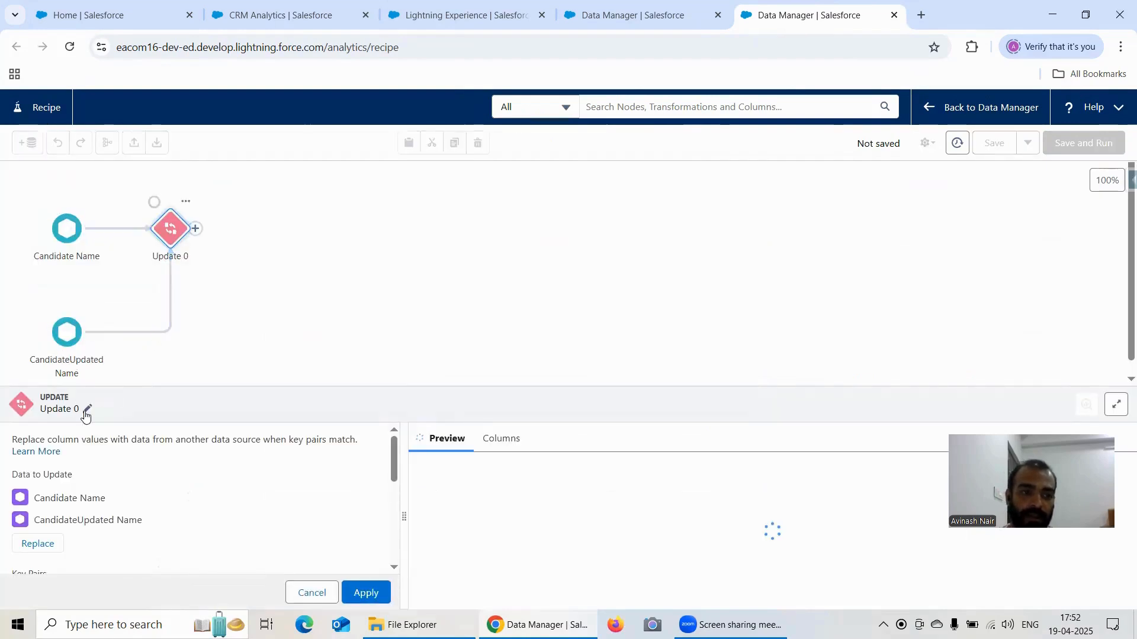
left_click(88, 409)
left_click(169, 349)
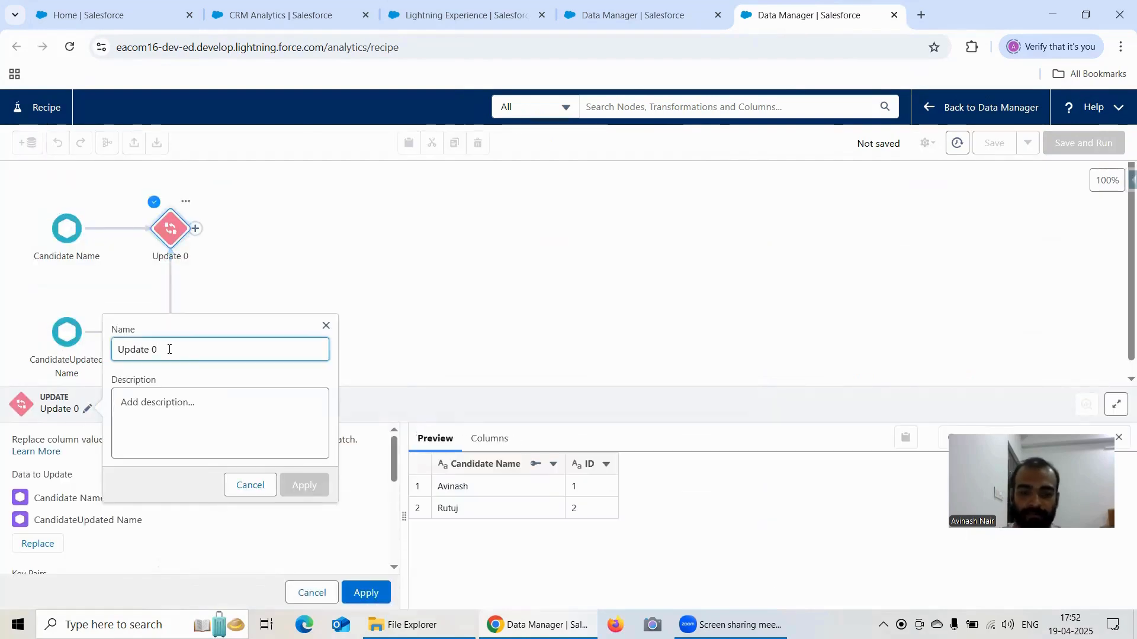
key("BackSpace")
type("Candi")
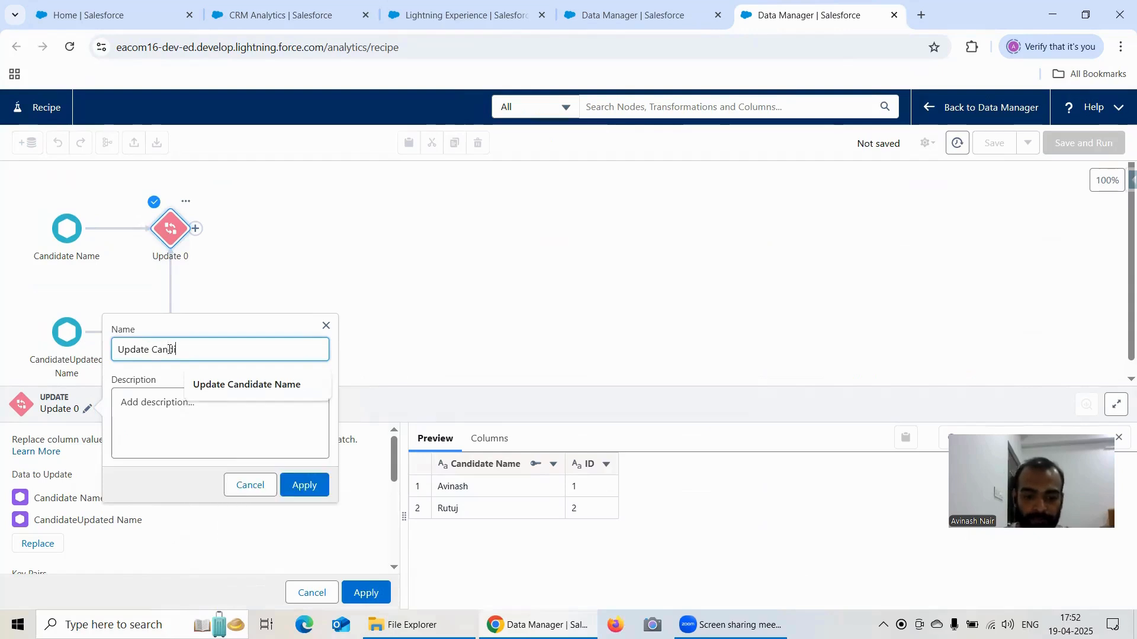
type("date Name")
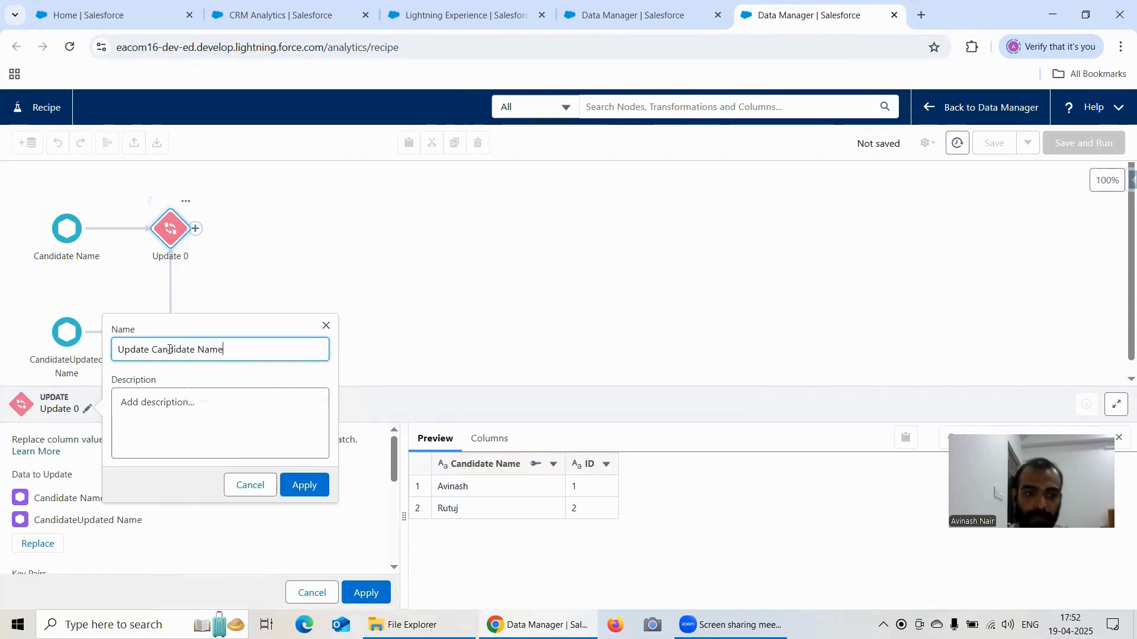
left_click(304, 485)
Set the Update node's key pair to ID on both the Candidate Name and CandidateUpdated Name datasets.
scroll(279, 503, "down", 3)
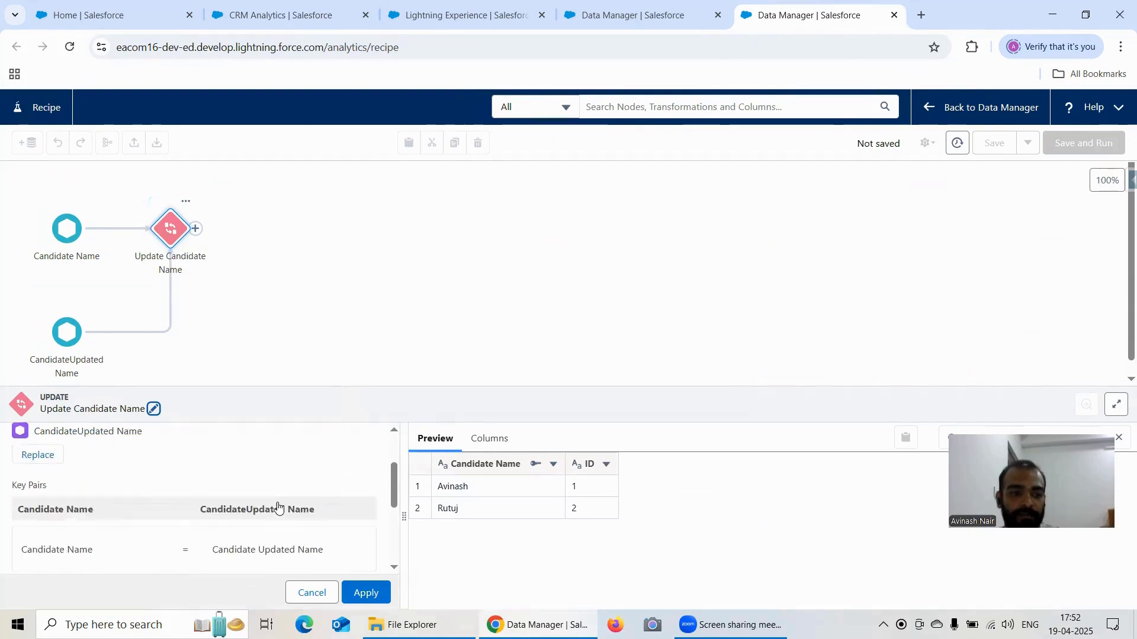
left_click(107, 496)
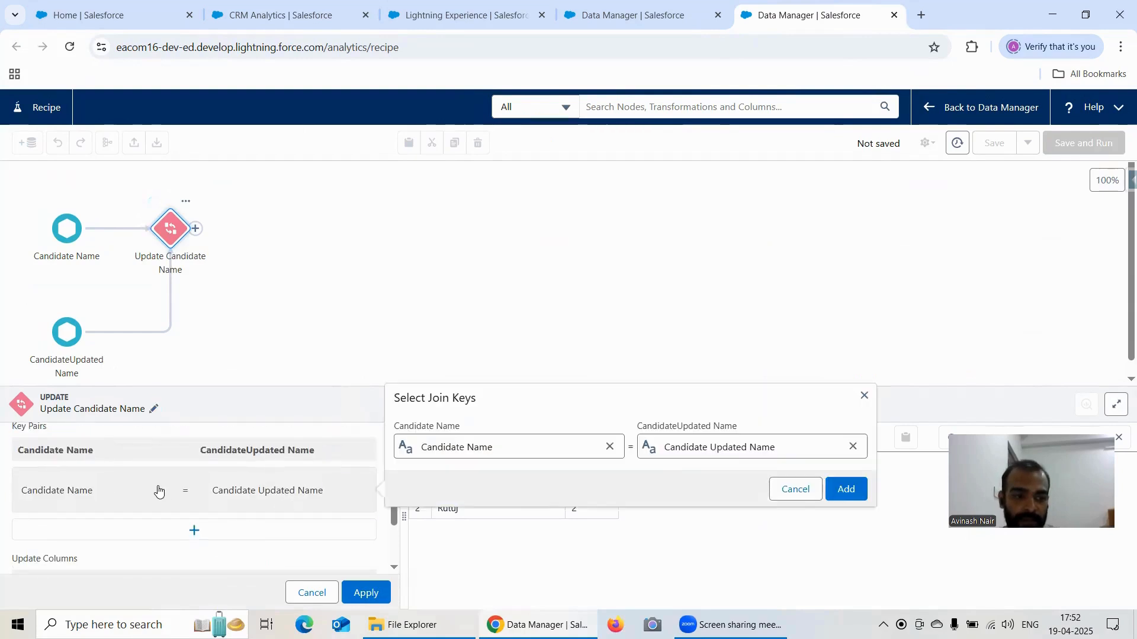
left_click(609, 446)
left_click(503, 445)
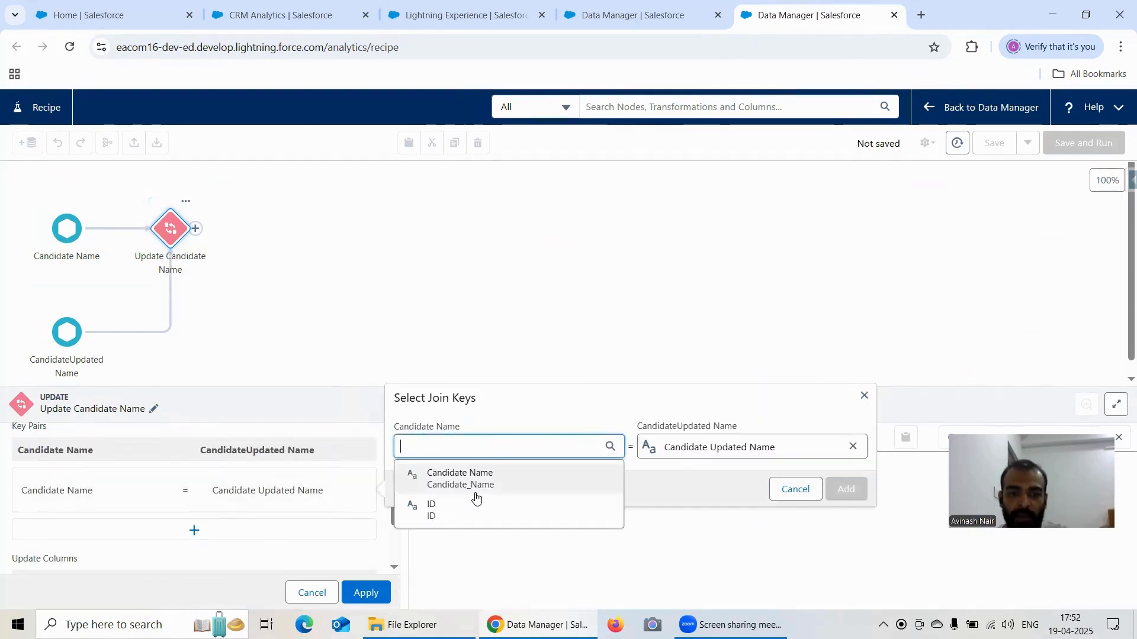
left_click(448, 510)
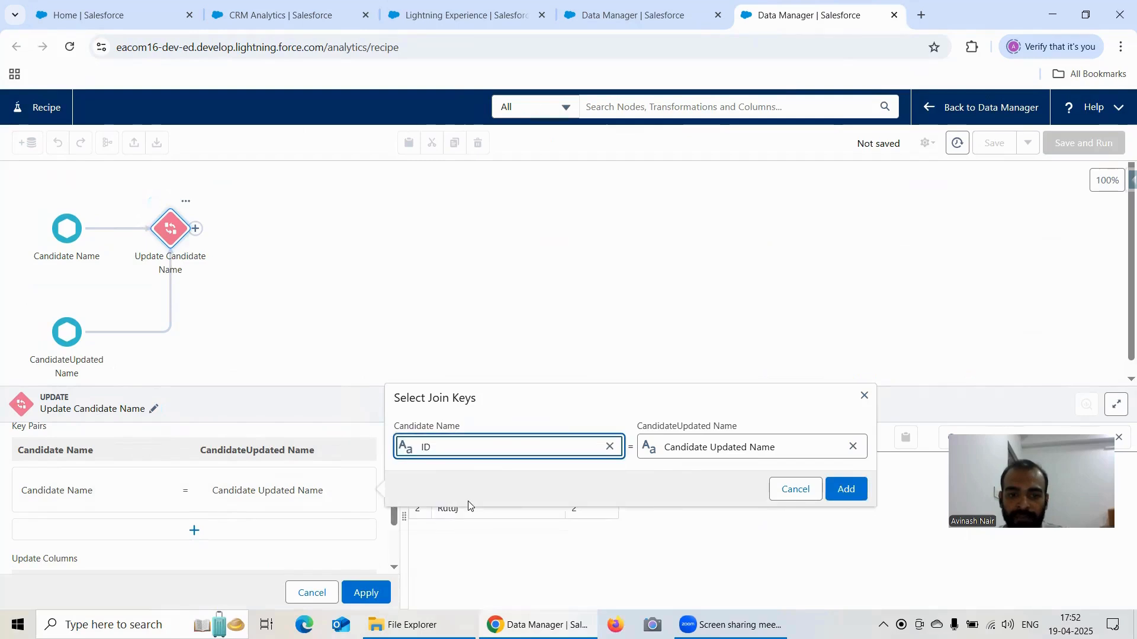
left_click(852, 446)
left_click(824, 451)
left_click(681, 514)
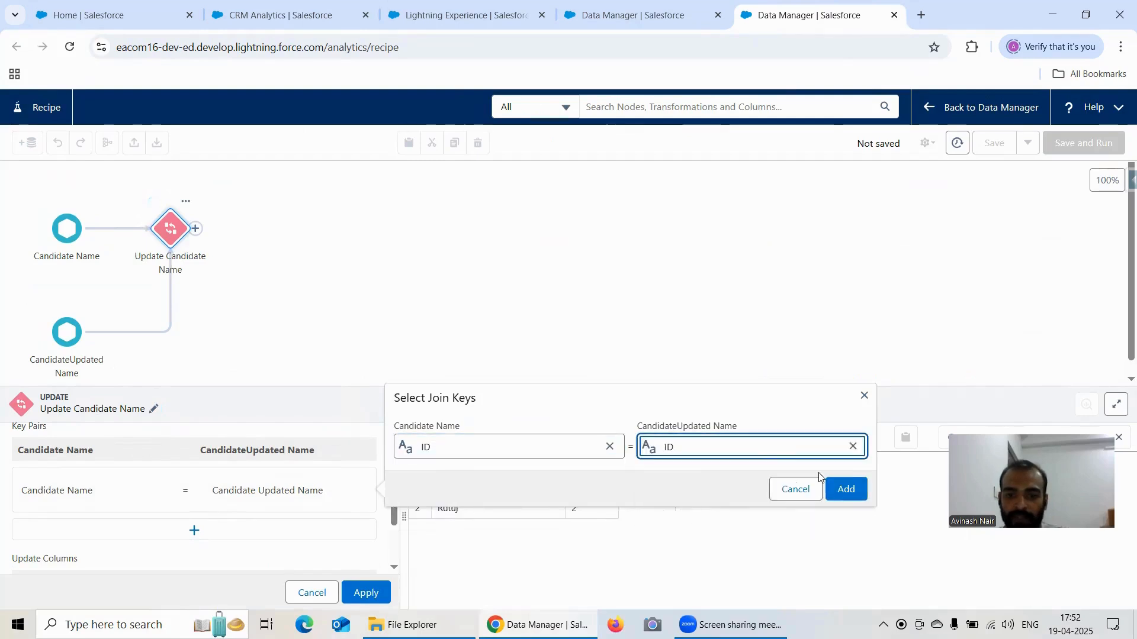
left_click(845, 490)
Set the update columns so Candidate Name is replaced by Candidate Updated Name, and apply the Update node.
scroll(236, 509, "down", 2)
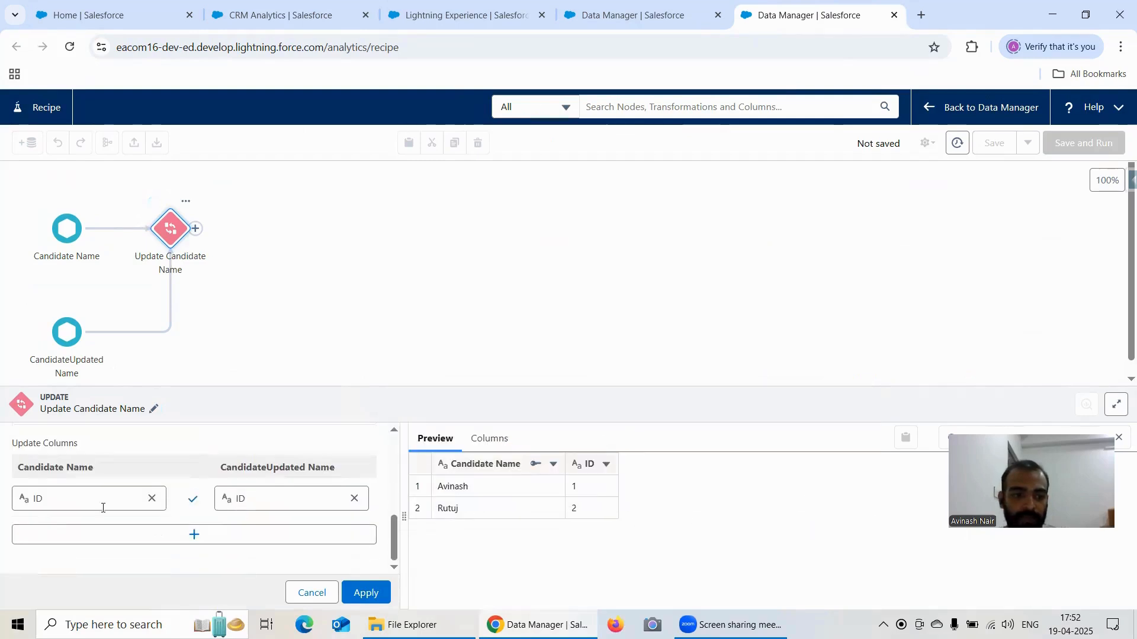
left_click(152, 498)
left_click(89, 498)
left_click(71, 444)
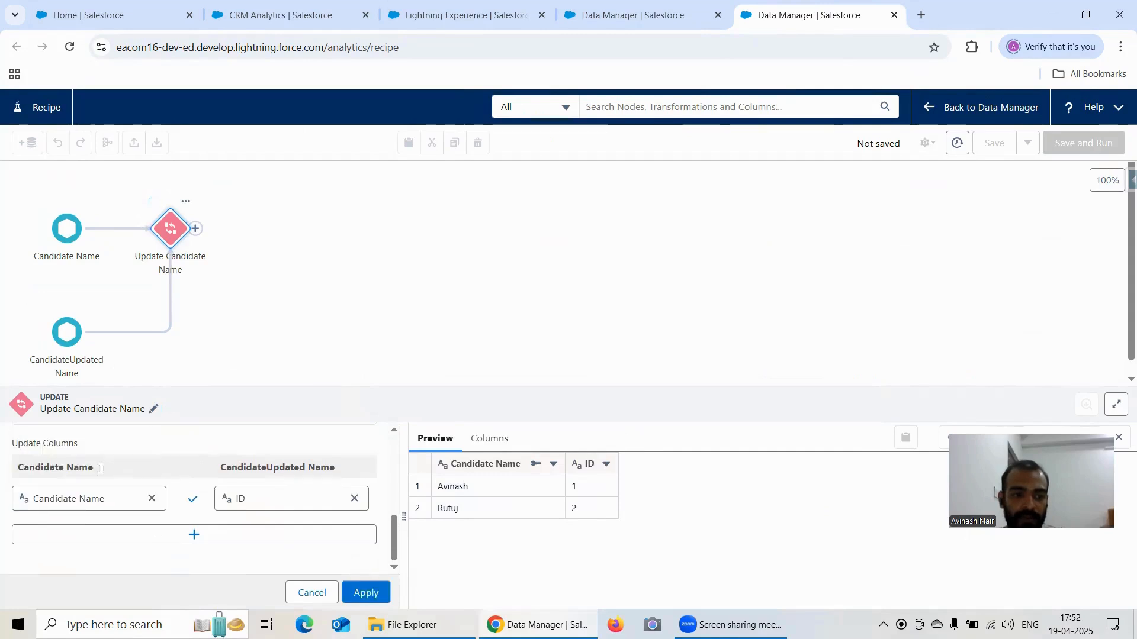
left_click(354, 498)
left_click(279, 499)
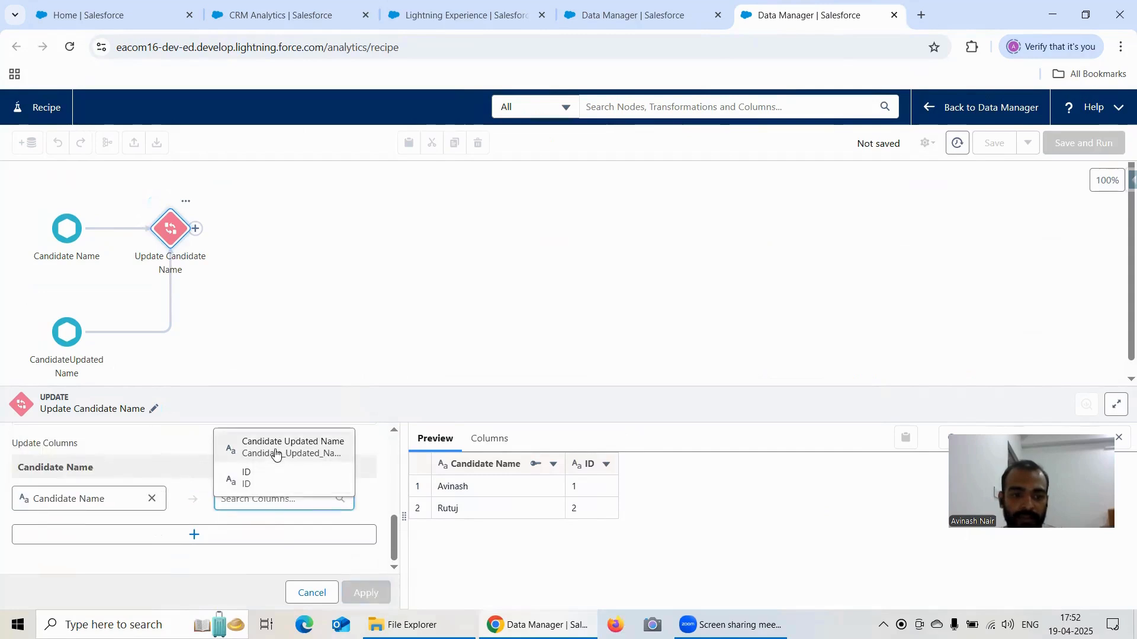
left_click(299, 449)
left_click(366, 593)
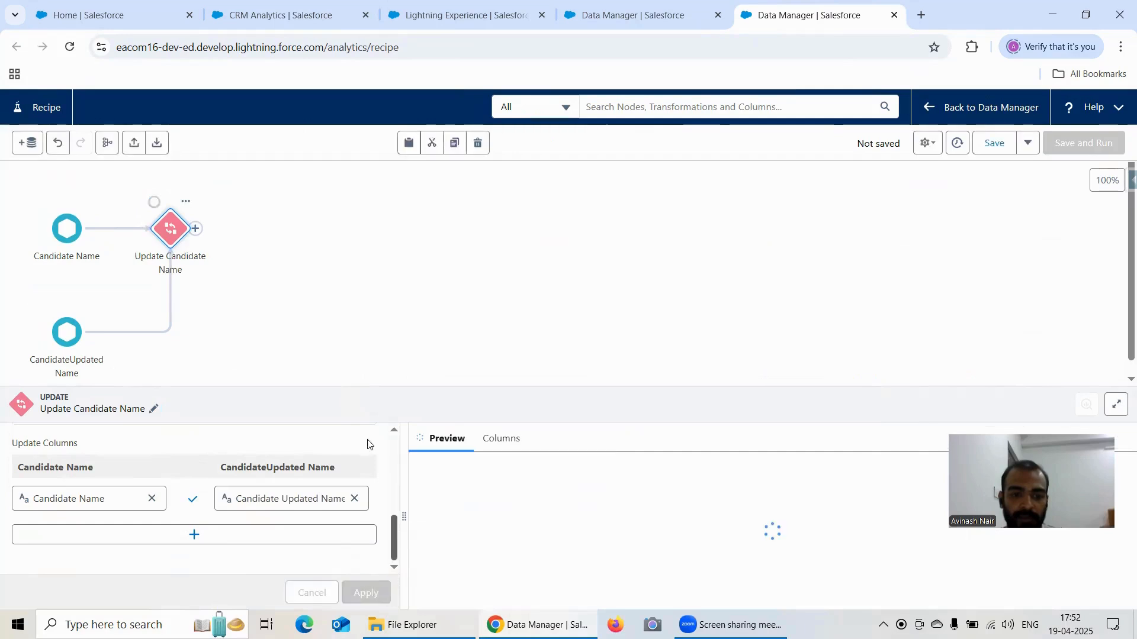
Add an Output node after Update Candidate Name and name it Updated Candidate Dataset Recipe, copying the name for reuse.
left_click(199, 235)
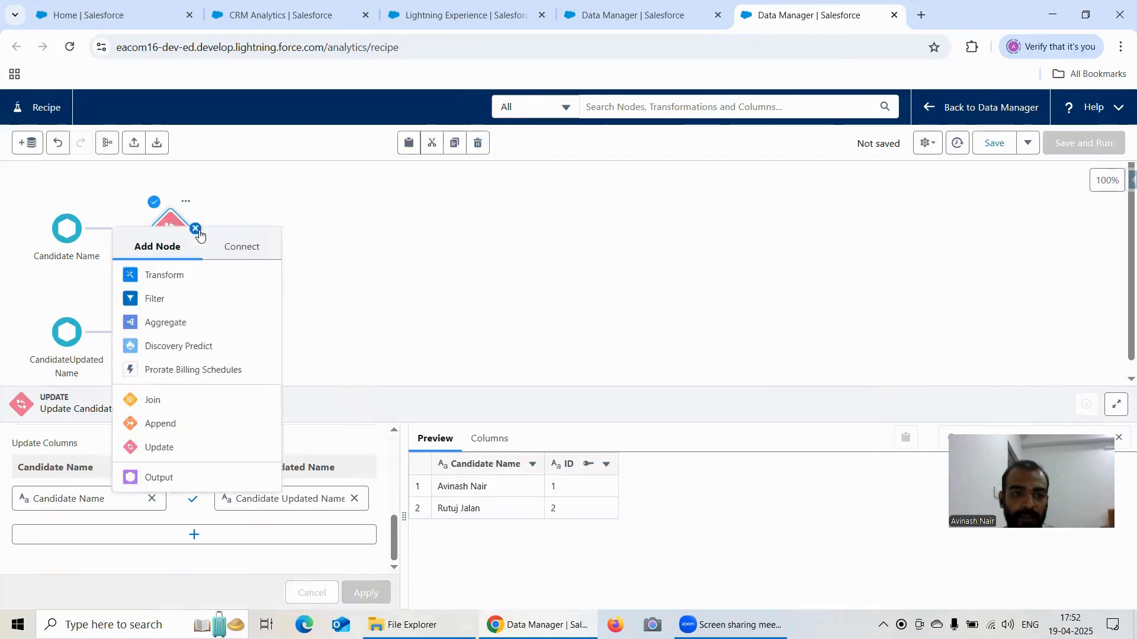
left_click(178, 479)
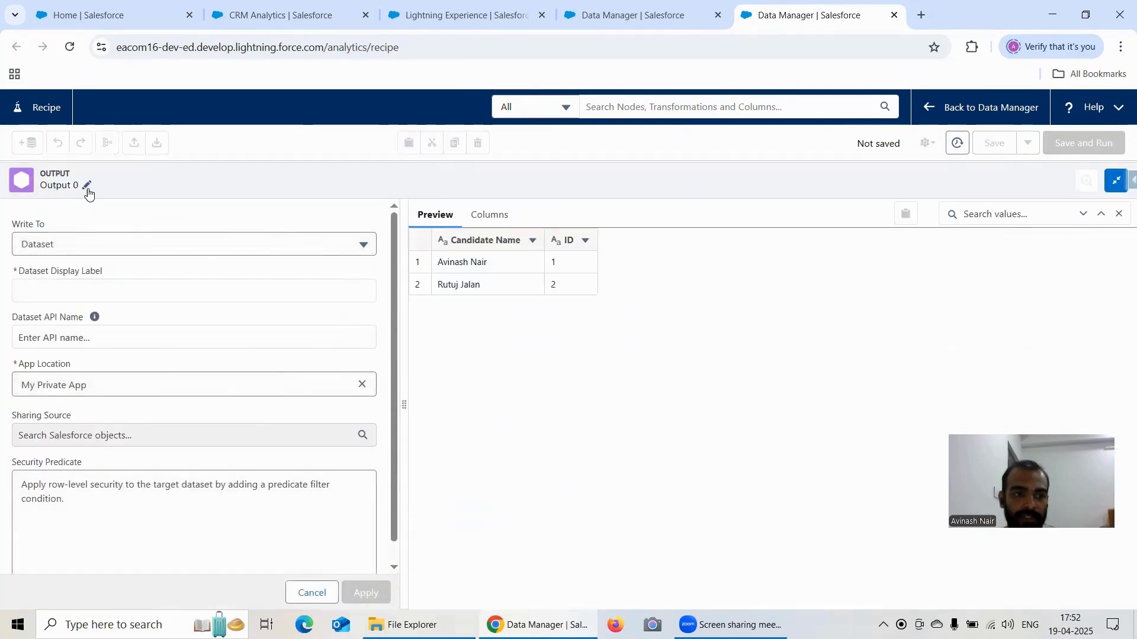
left_click(86, 187)
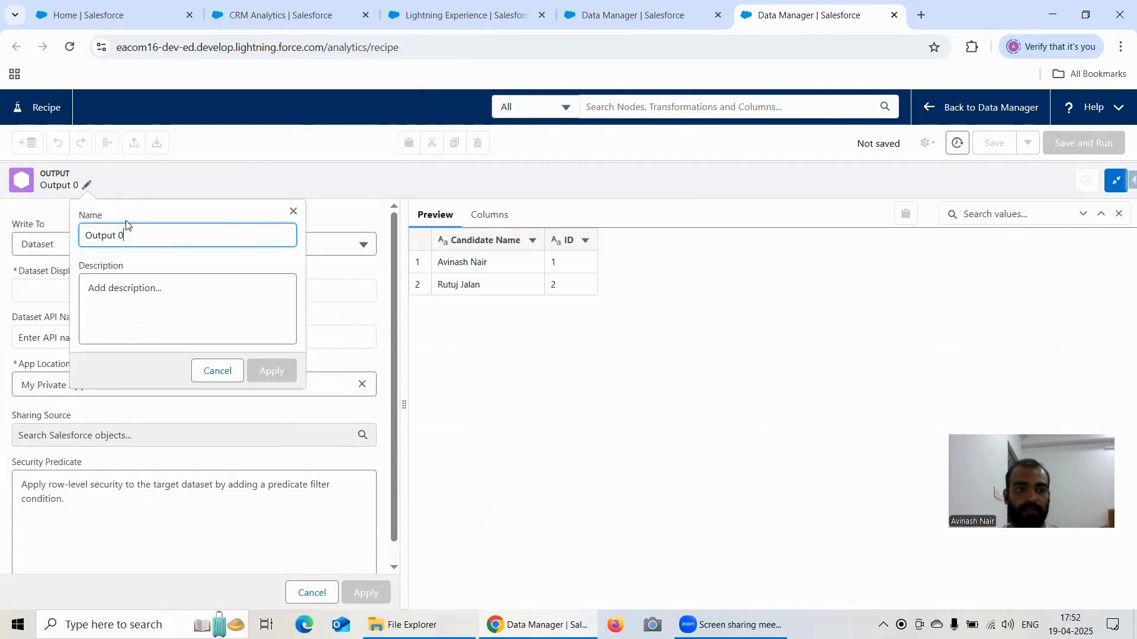
key("Home")
type("Updated Candidate Dataset")
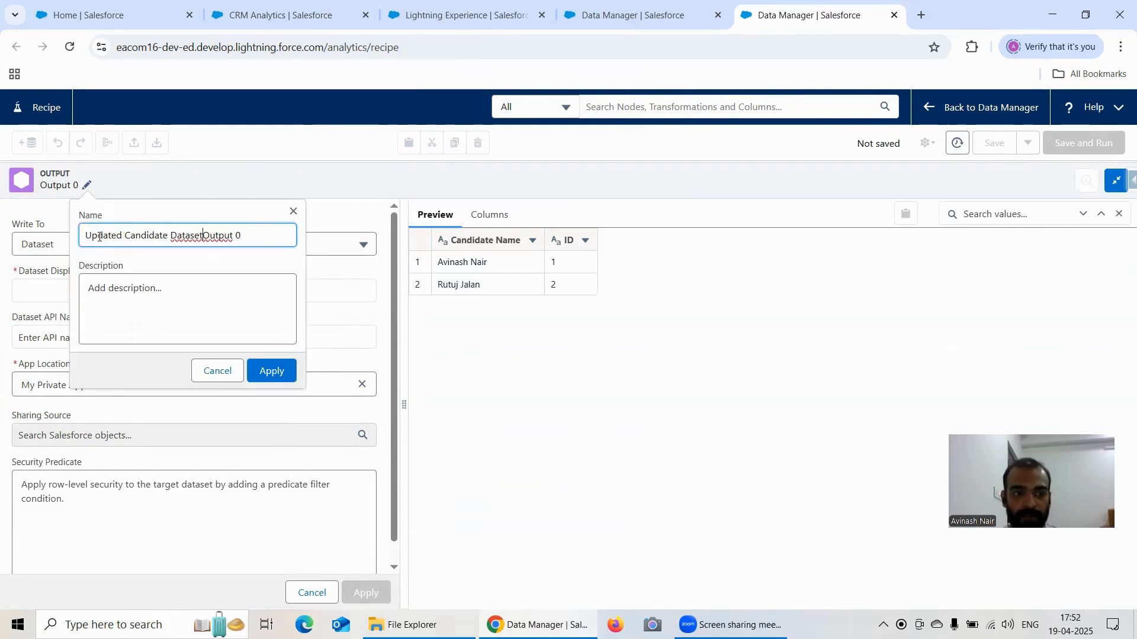
left_click(253, 235)
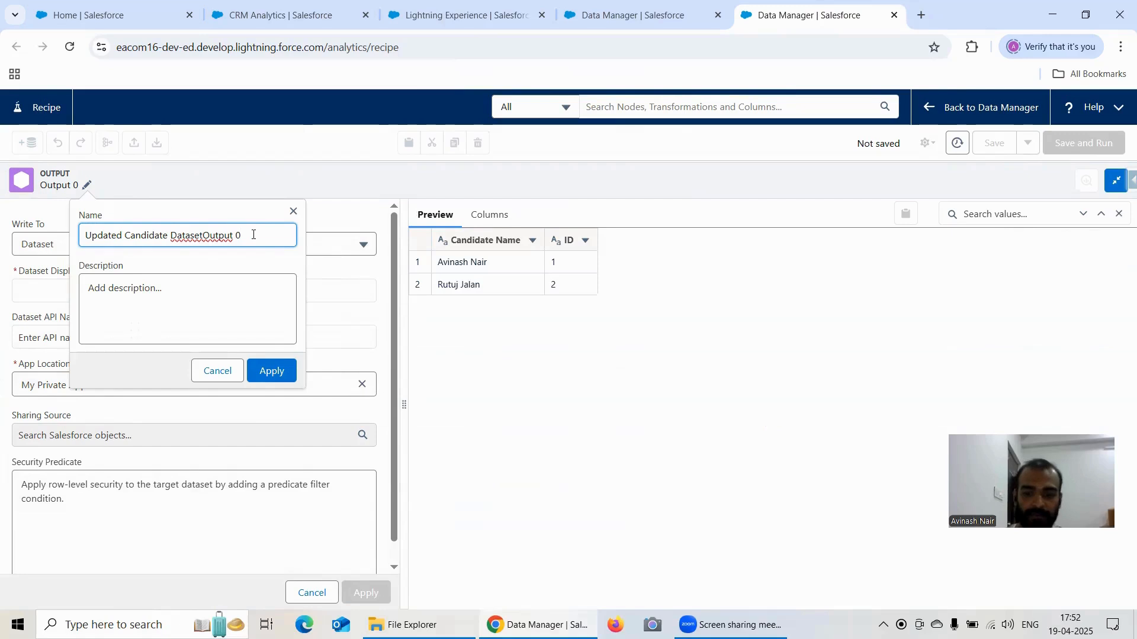
key("BackSpace")
key("BackSpace")
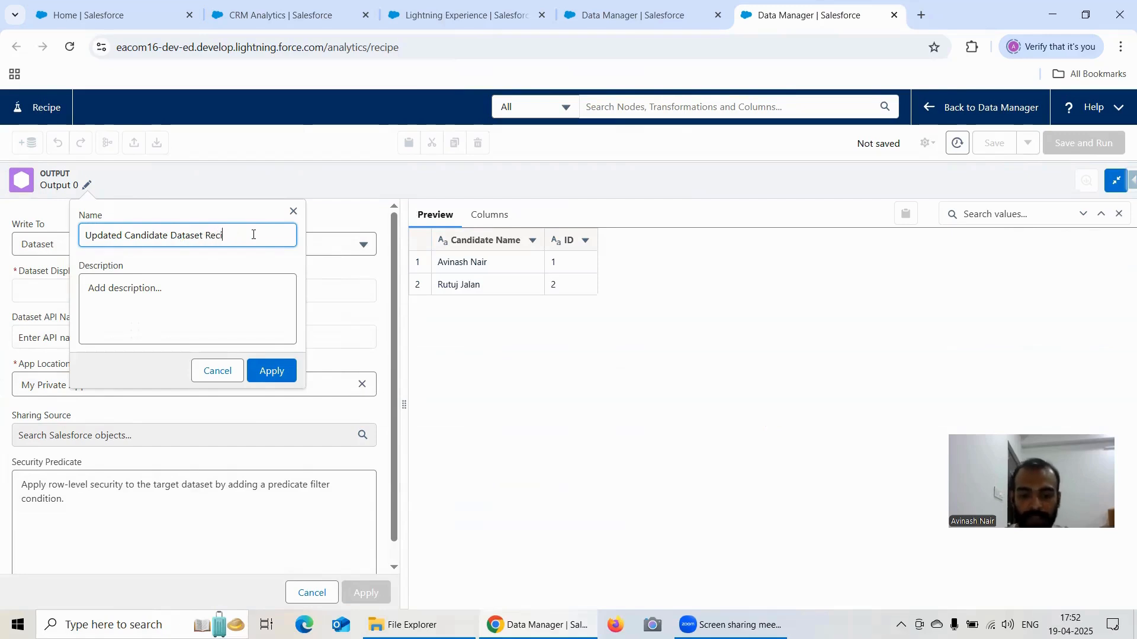
key("ctrl+shift+Left")
key("ctrl+shift+Left")
key("ctrl+shift+Left")
key("ctrl+shift+Left")
key("ctrl+c")
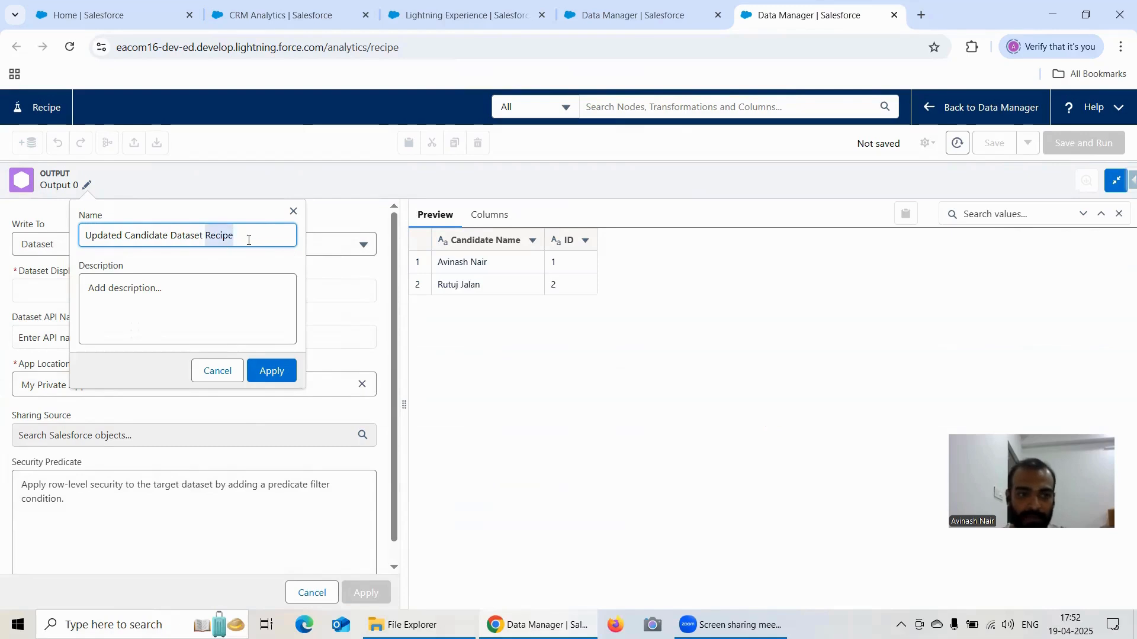
left_click(277, 371)
Set the output's dataset display label to Updated Candidate Dataset Recipe and its app location to Recipe Dataset.
left_click(84, 342)
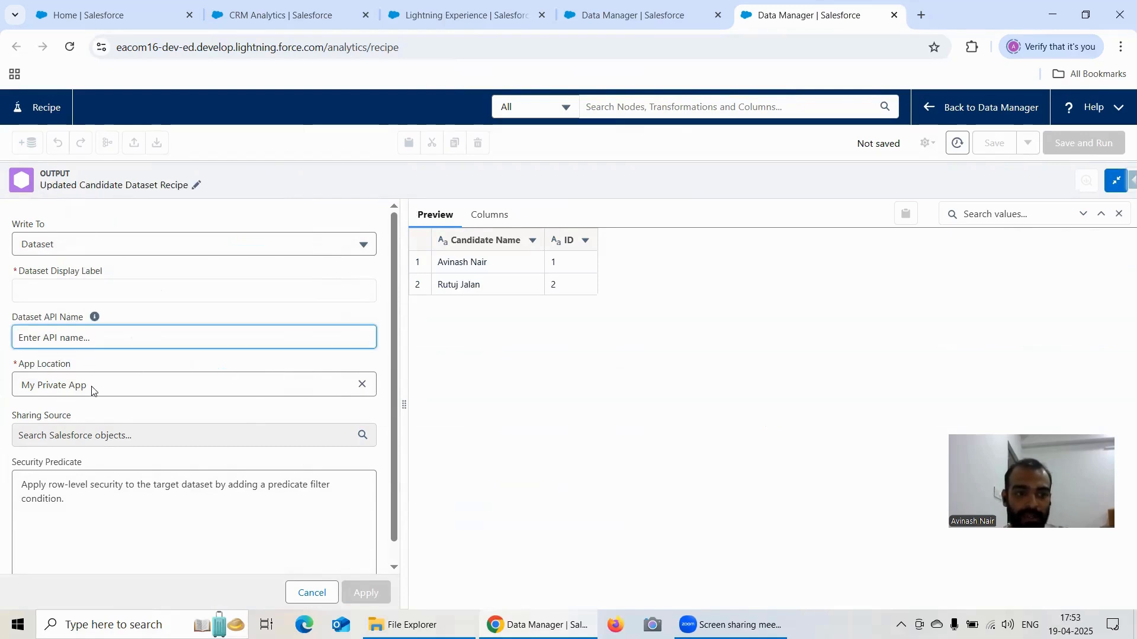
key("ctrl+v")
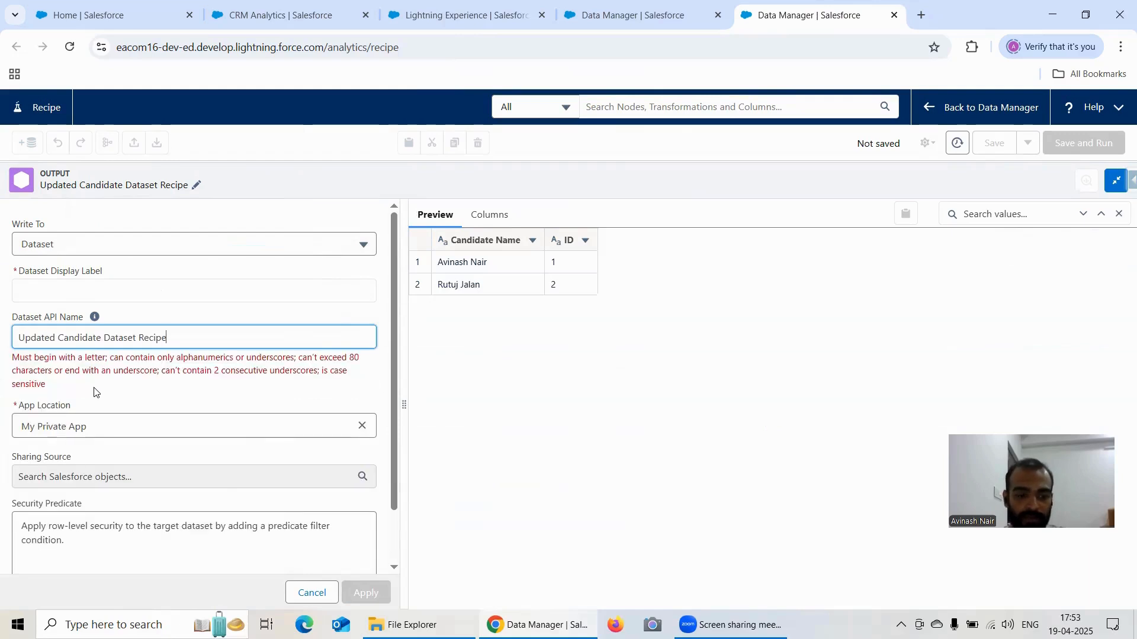
key("ctrl+z")
left_click(52, 293)
key("ctrl+v")
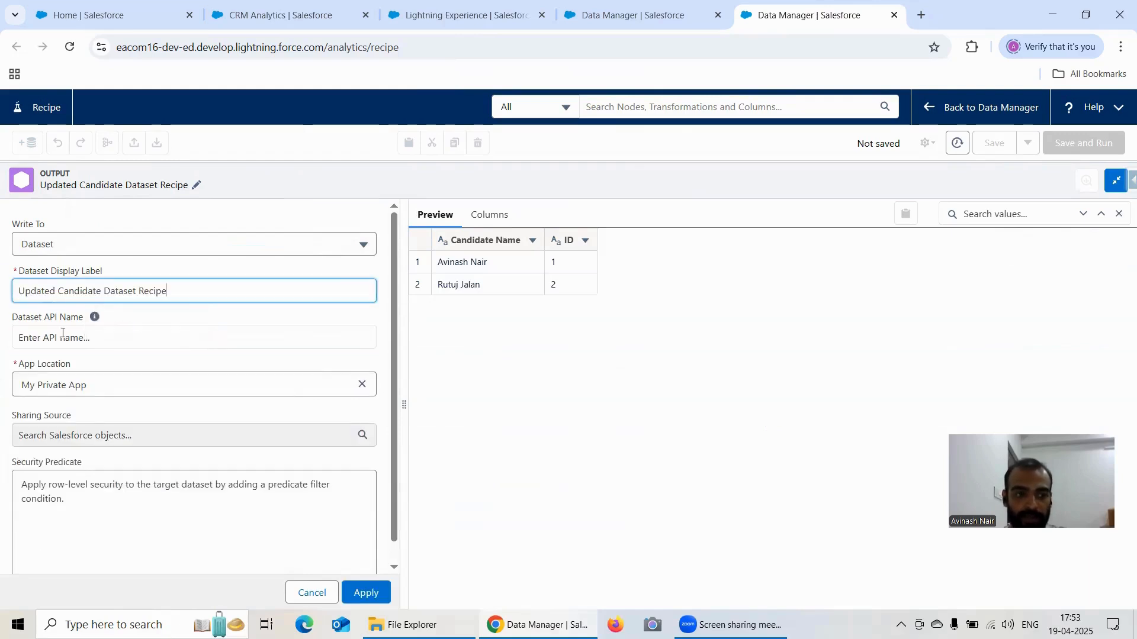
left_click(235, 379)
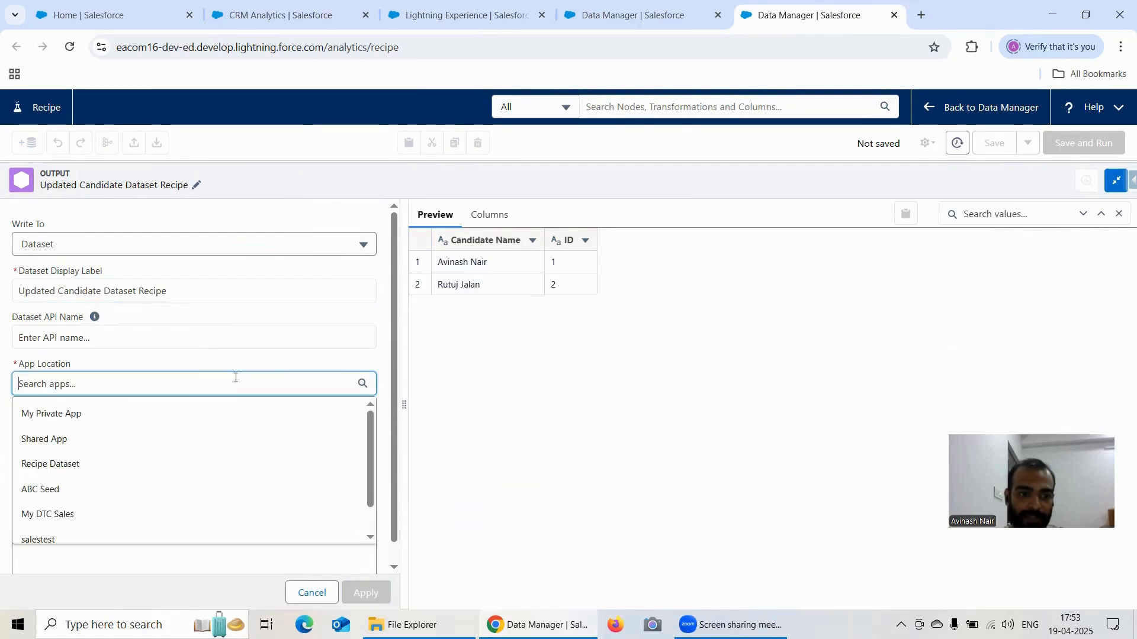
left_click(81, 463)
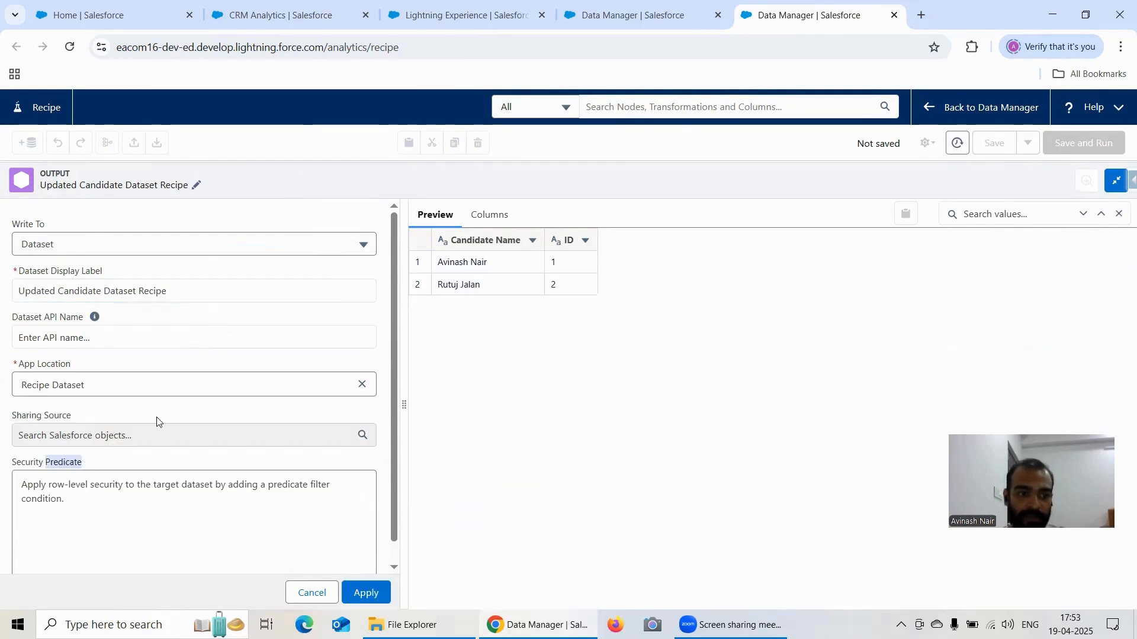
Rename the Output node to Updated Candidate Dataset and apply the output settings.
left_click(197, 186)
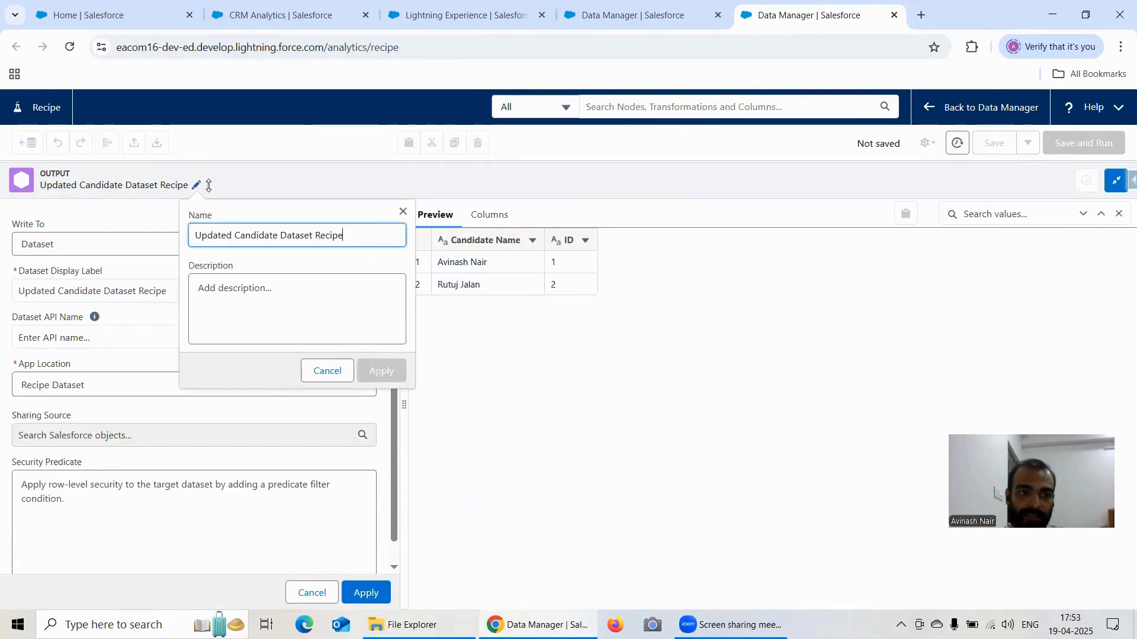
key("BackSpace")
key("BackSpace")
key("BackSpace")
key("BackSpace")
key("BackSpace")
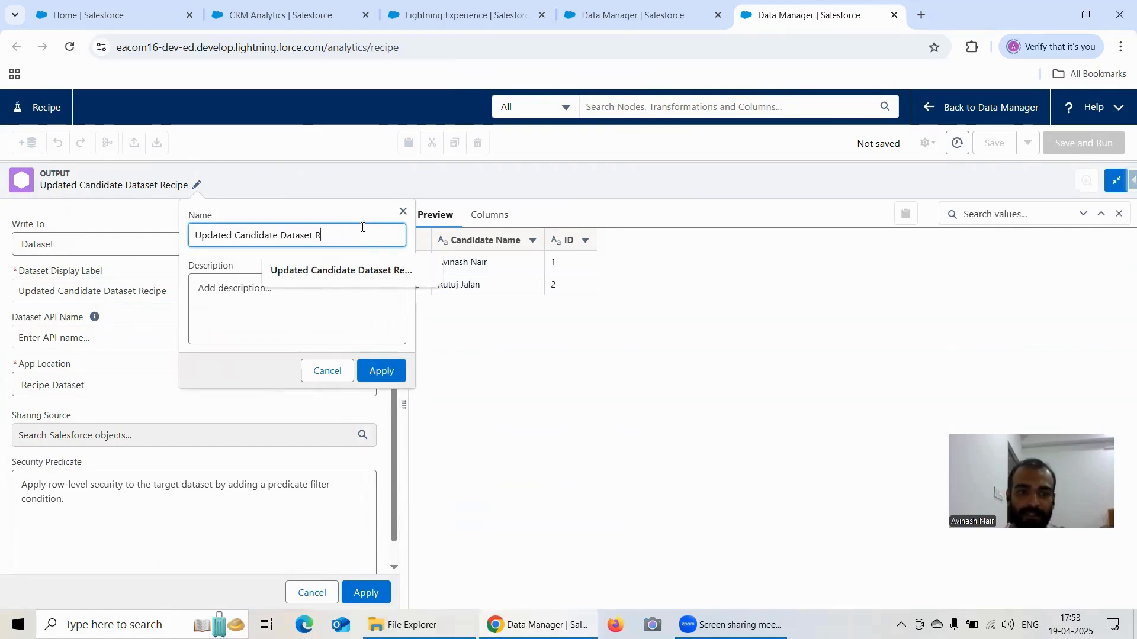
left_click(403, 370)
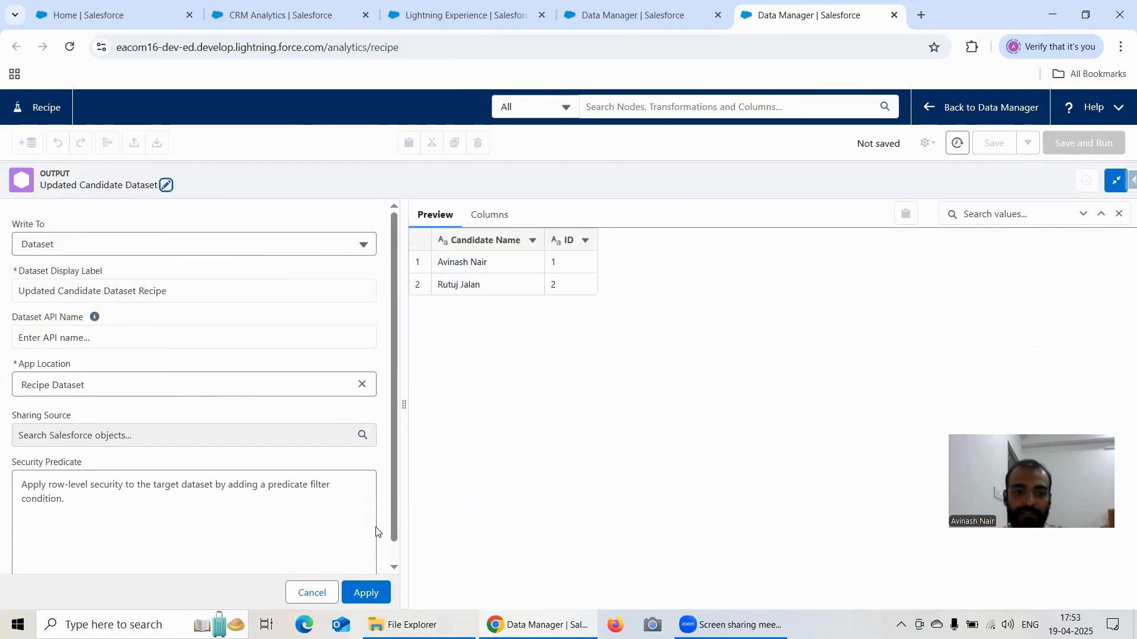
left_click(367, 592)
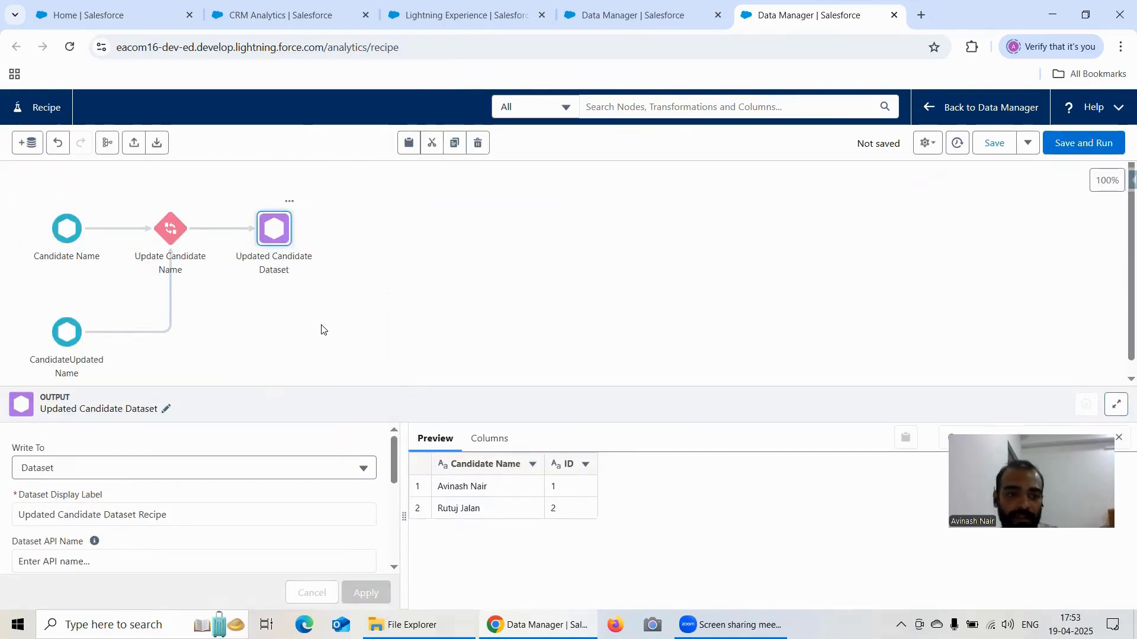
left_click(324, 329)
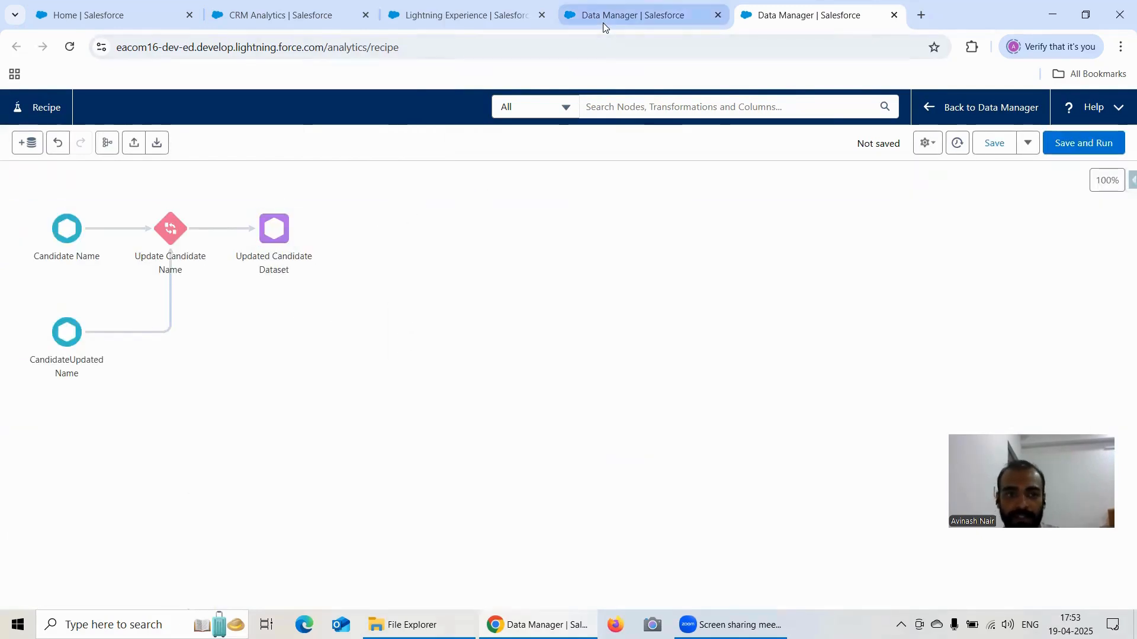
Compare the recipe's Update Candidate Name node settings with the update node's attributes in the Free Session 12 dataflow.
left_click(169, 239)
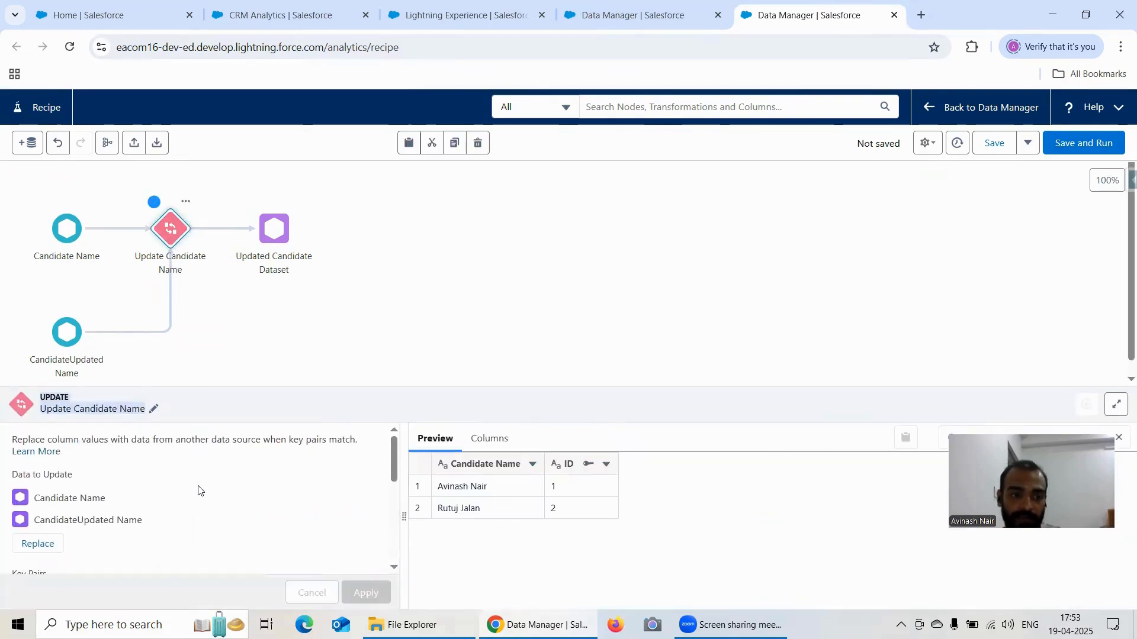
scroll(144, 485, "down", 2)
scroll(157, 495, "down", 3)
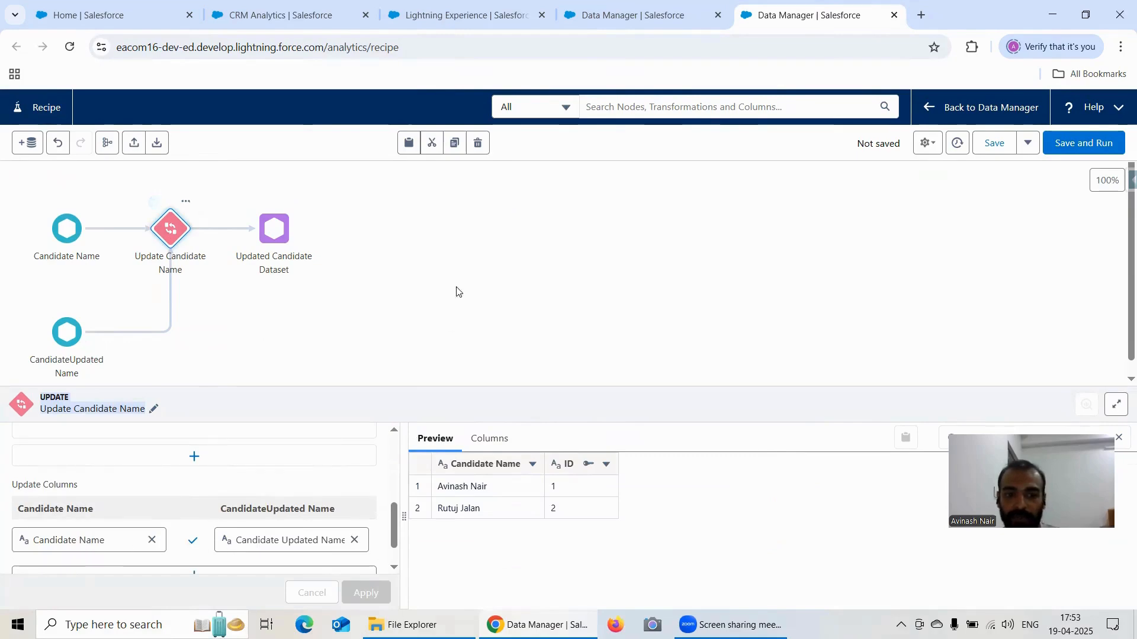
left_click(582, 21)
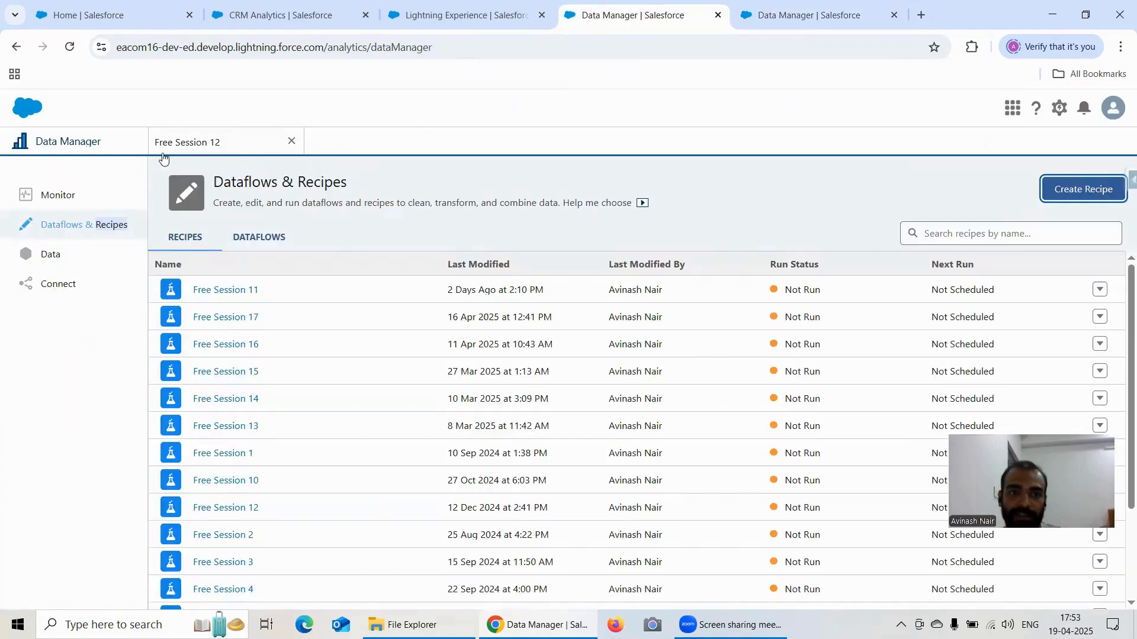
left_click(179, 147)
left_click(279, 355)
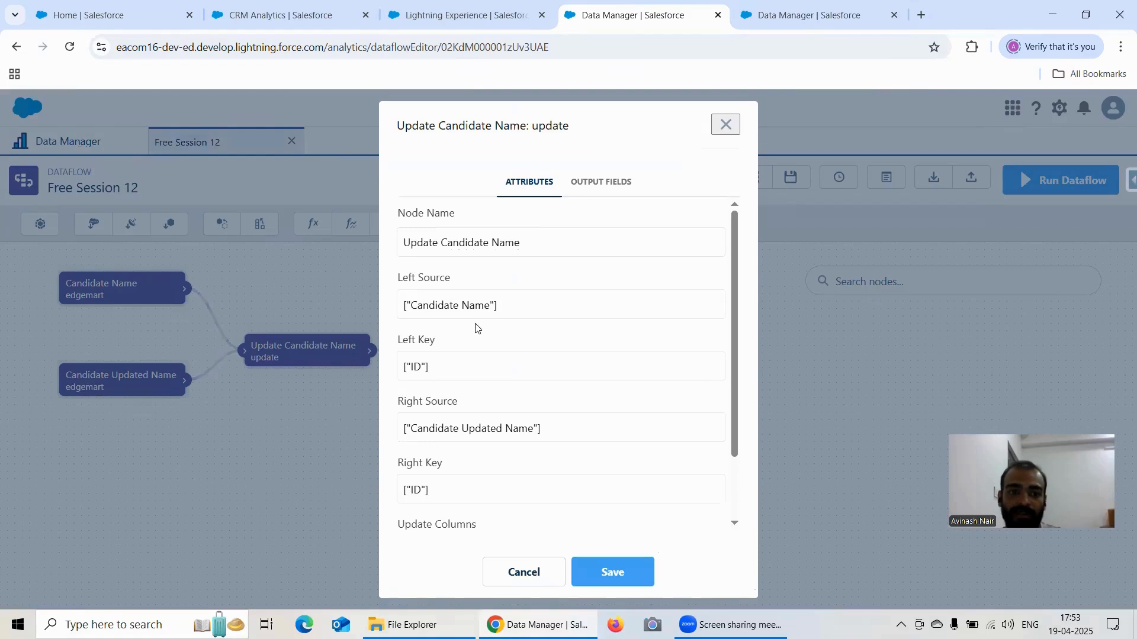
scroll(461, 303, "down", 2)
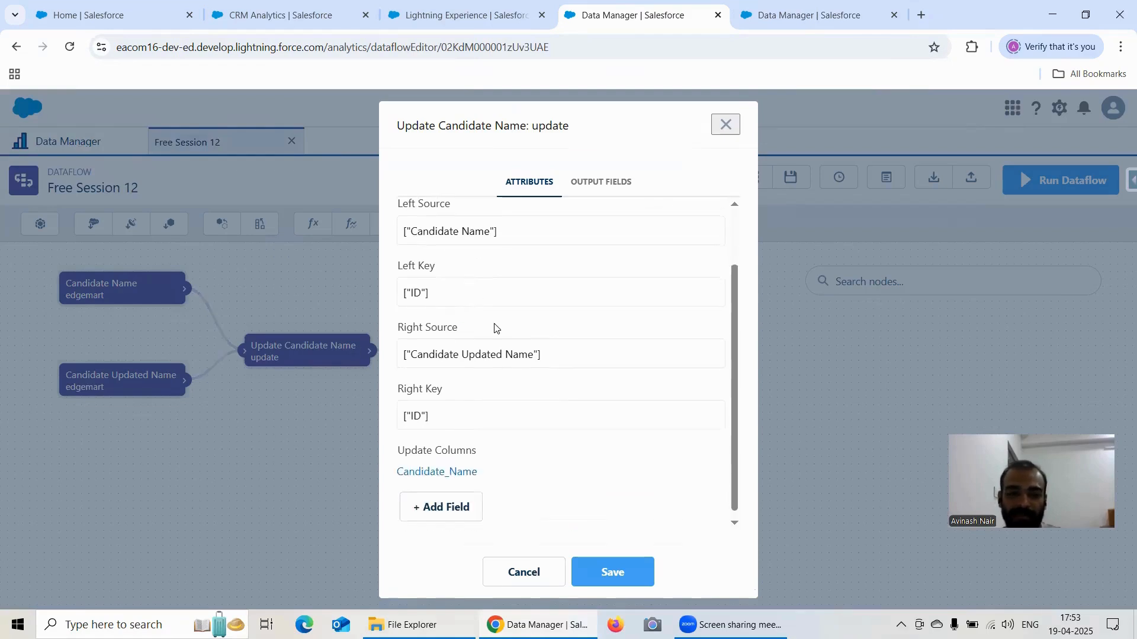
scroll(494, 326, "up", 2)
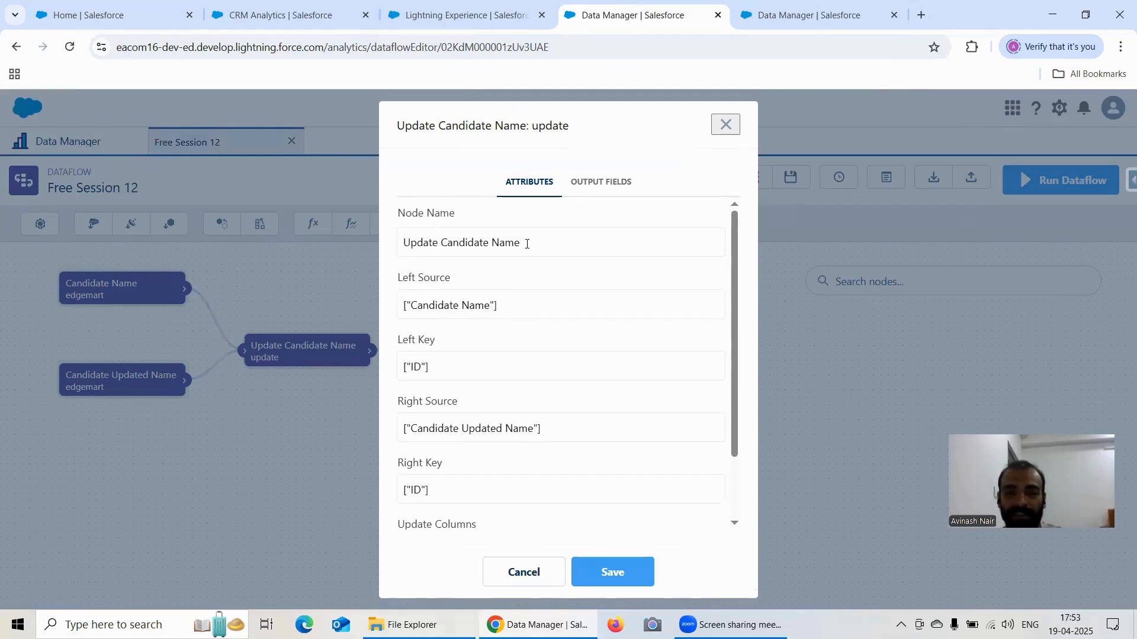
left_click(772, 22)
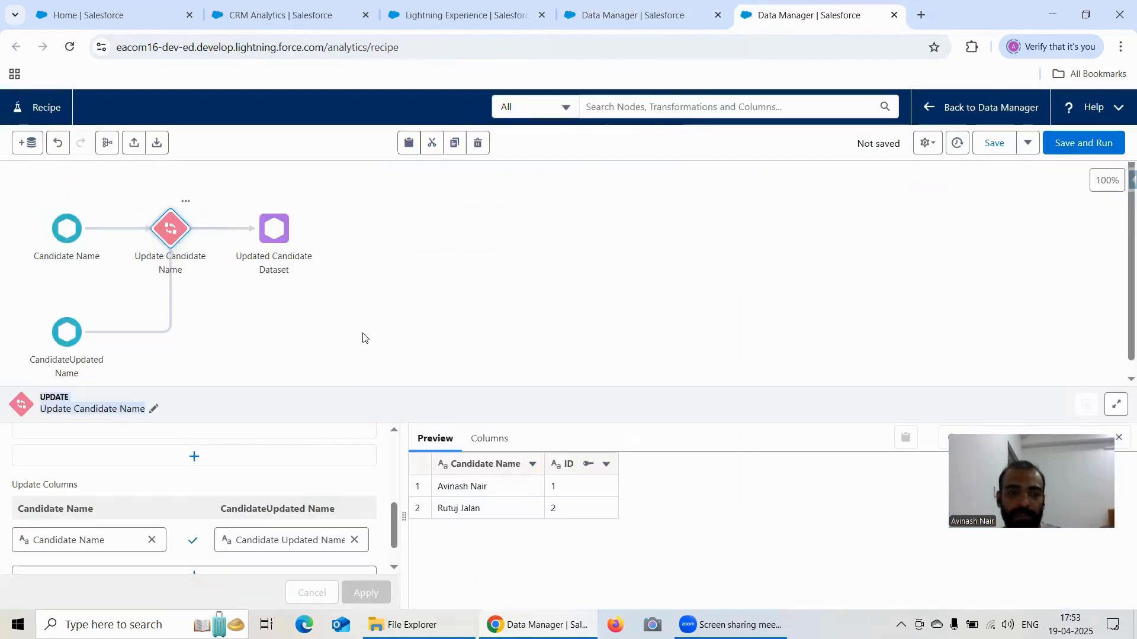
left_click(561, 289)
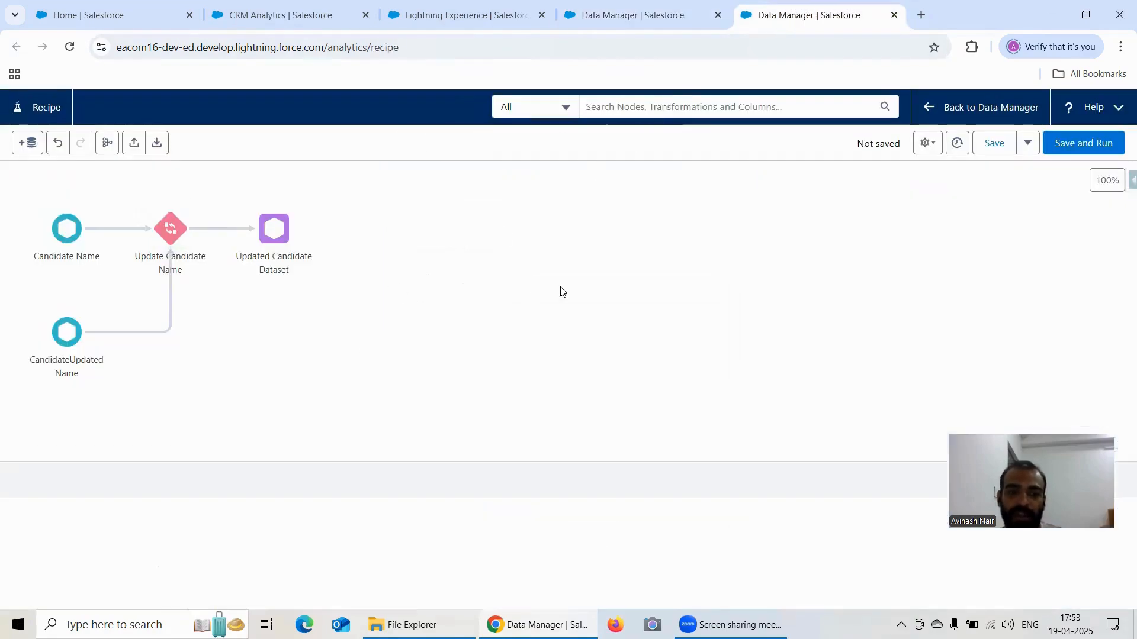
Check the existing recipe names in Data Manager, and save and run the new recipe as Free Session 18.
left_click(1074, 145)
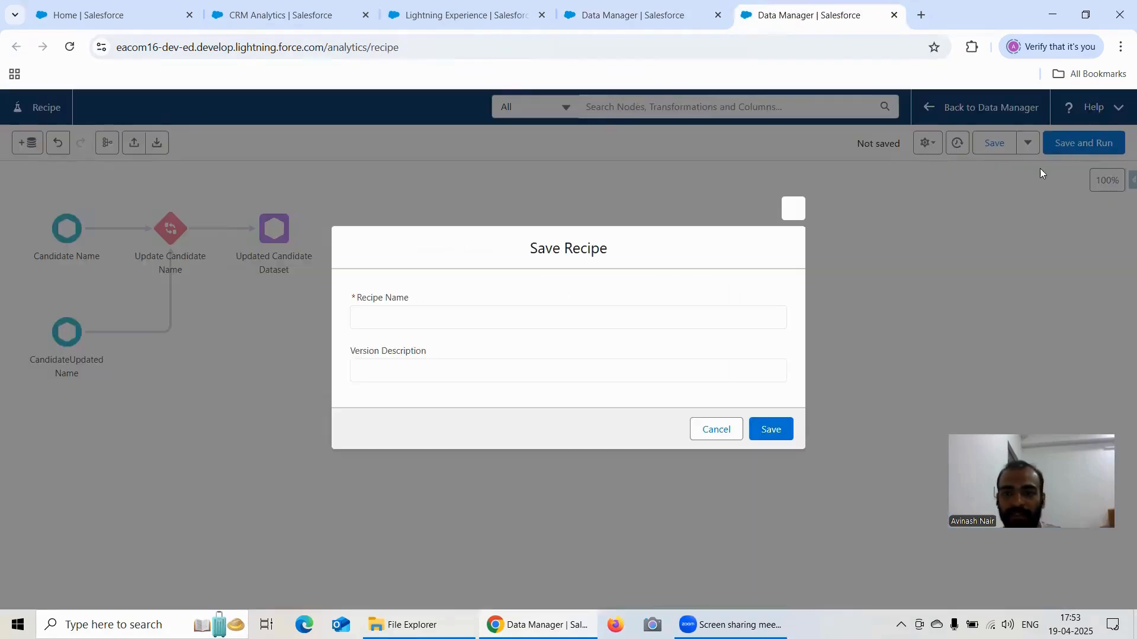
left_click(588, 24)
left_click(725, 127)
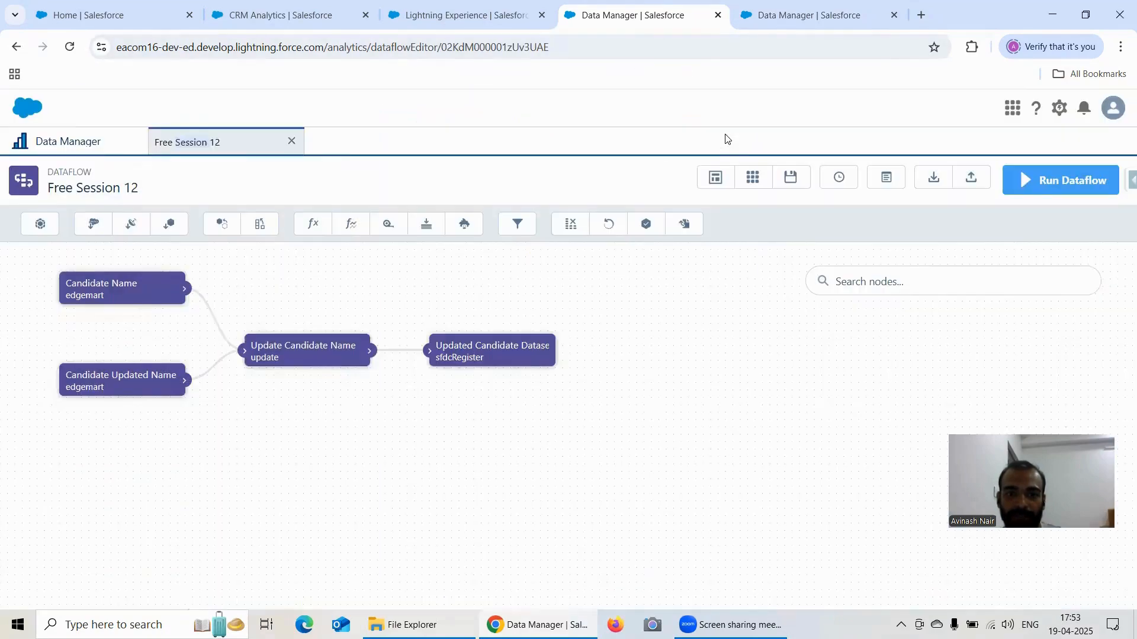
left_click(76, 141)
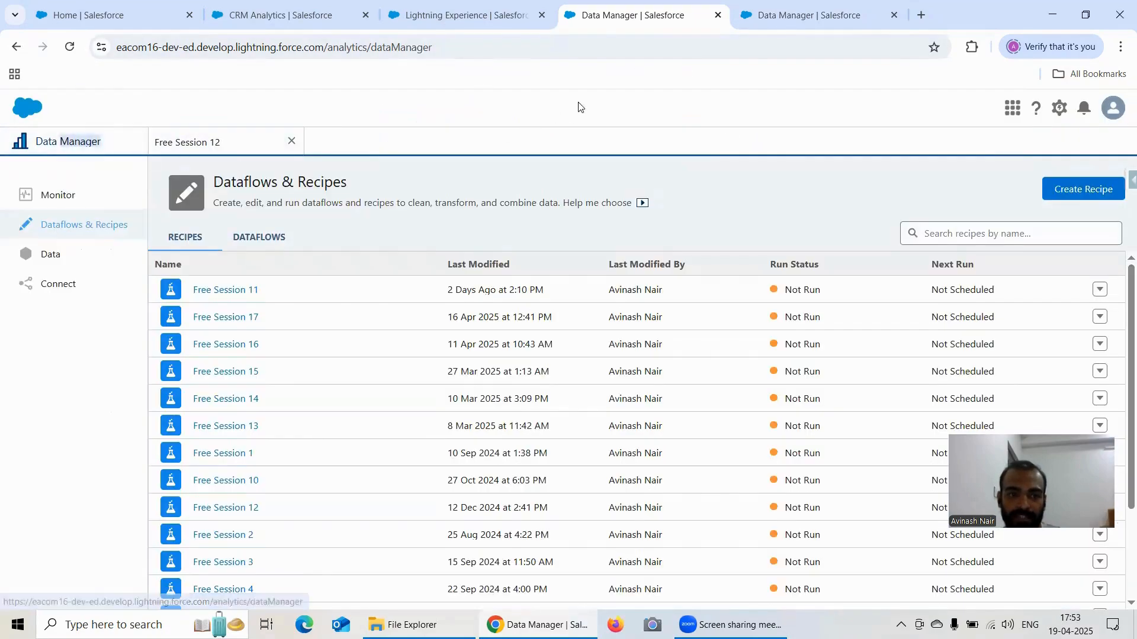
scroll(533, 310, "down", 2)
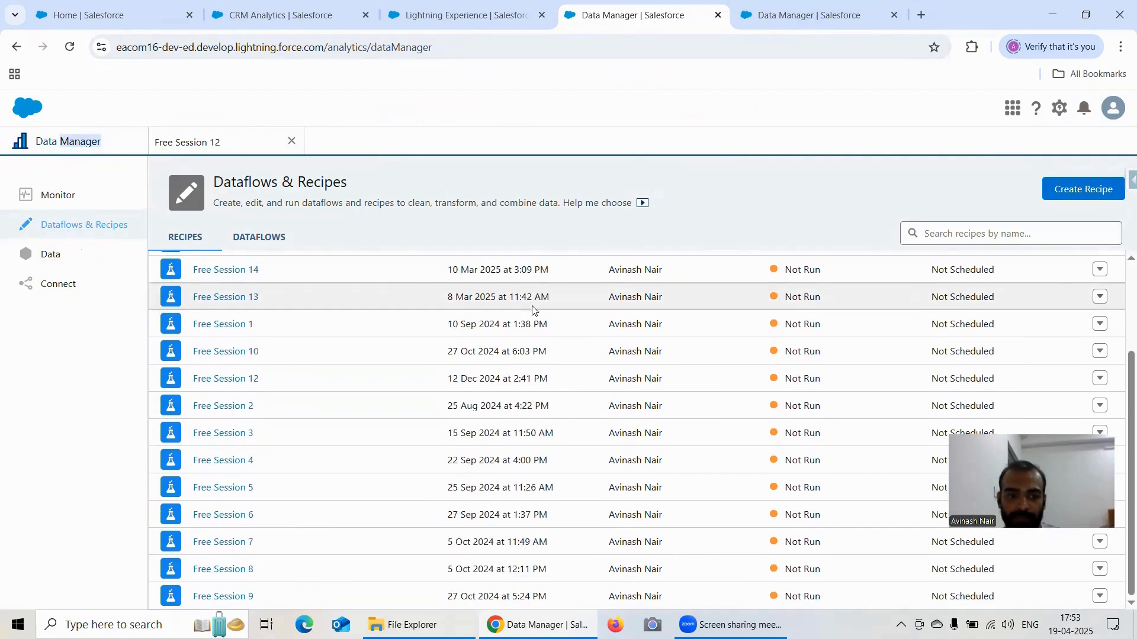
scroll(532, 309, "up", 2)
left_click(799, 16)
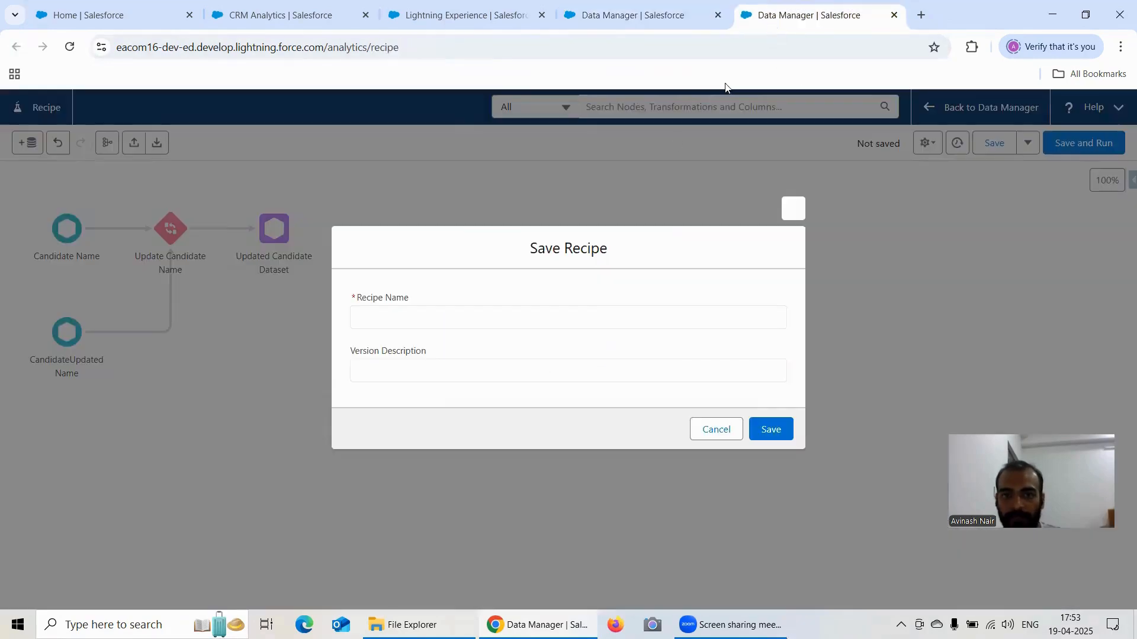
left_click(426, 321)
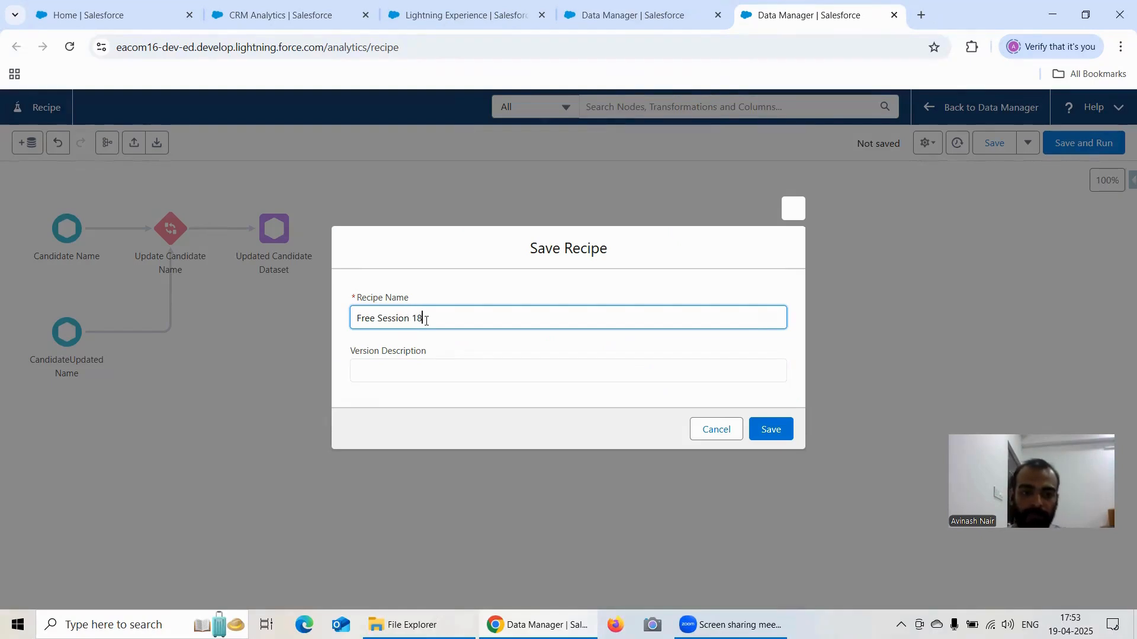
left_click(774, 430)
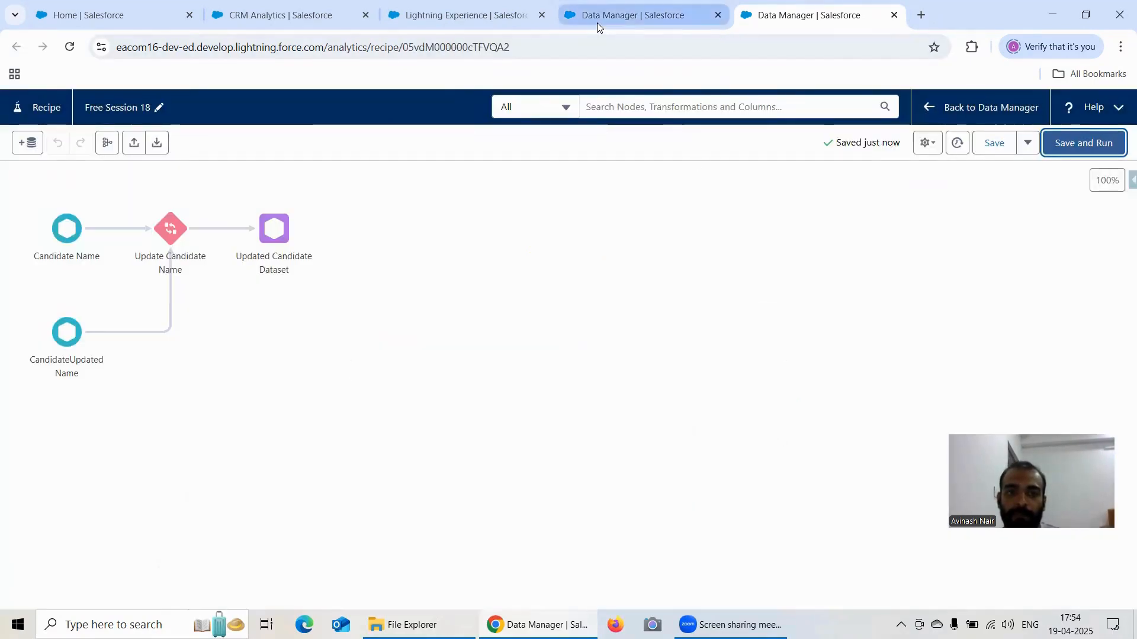
Check the run status of the Free Session 18 recipe in the Data Manager job monitor, refreshing the job list.
left_click(597, 23)
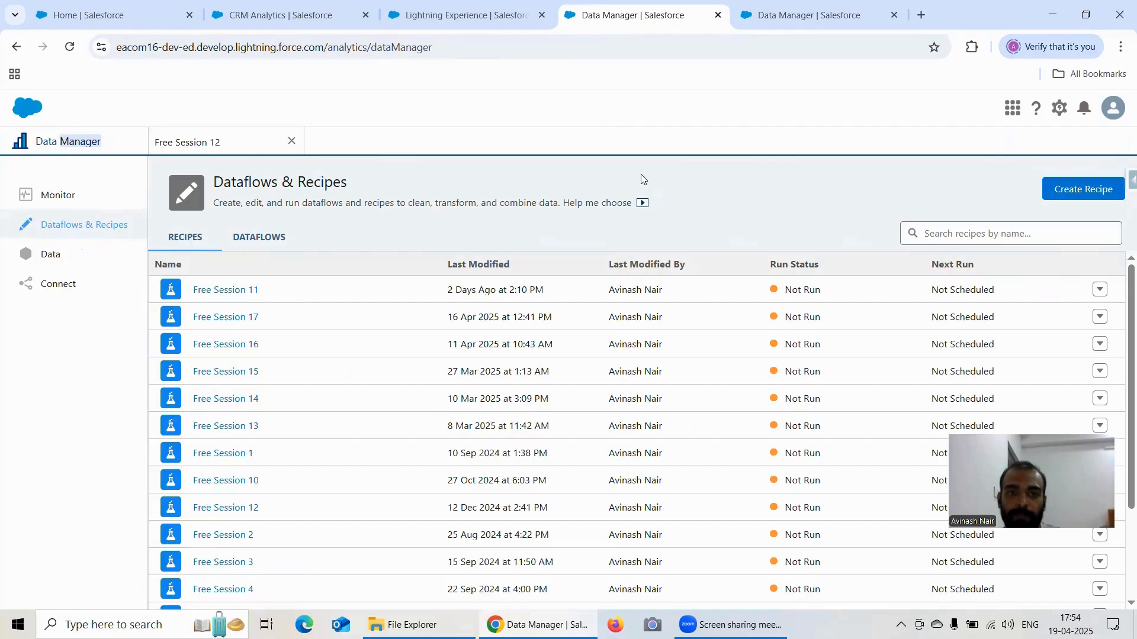
left_click(37, 183)
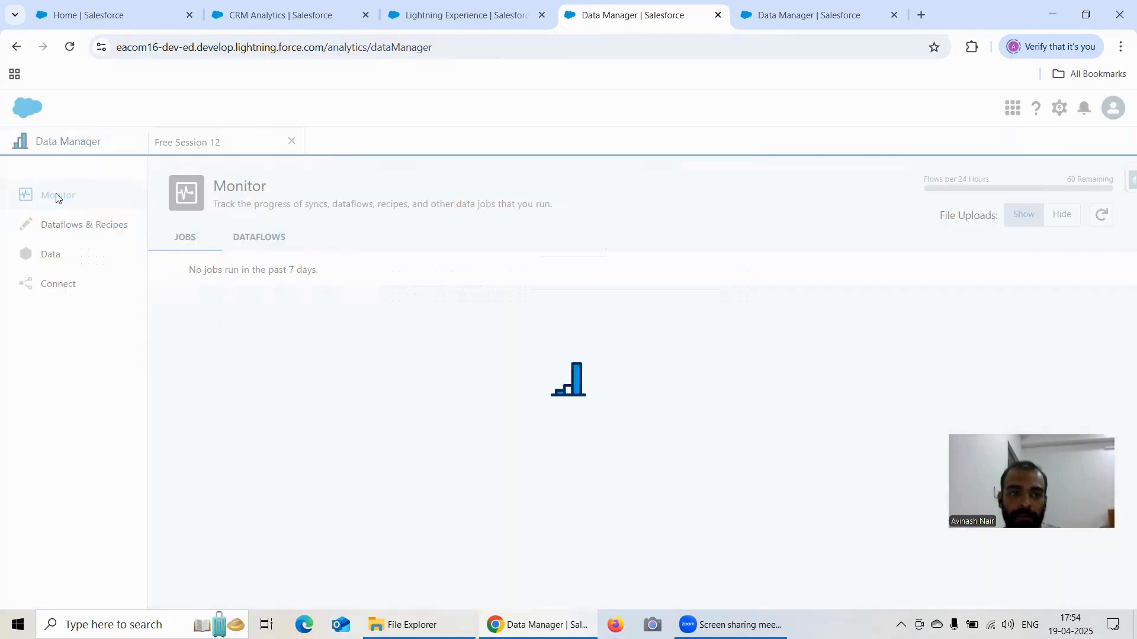
left_click(1111, 219)
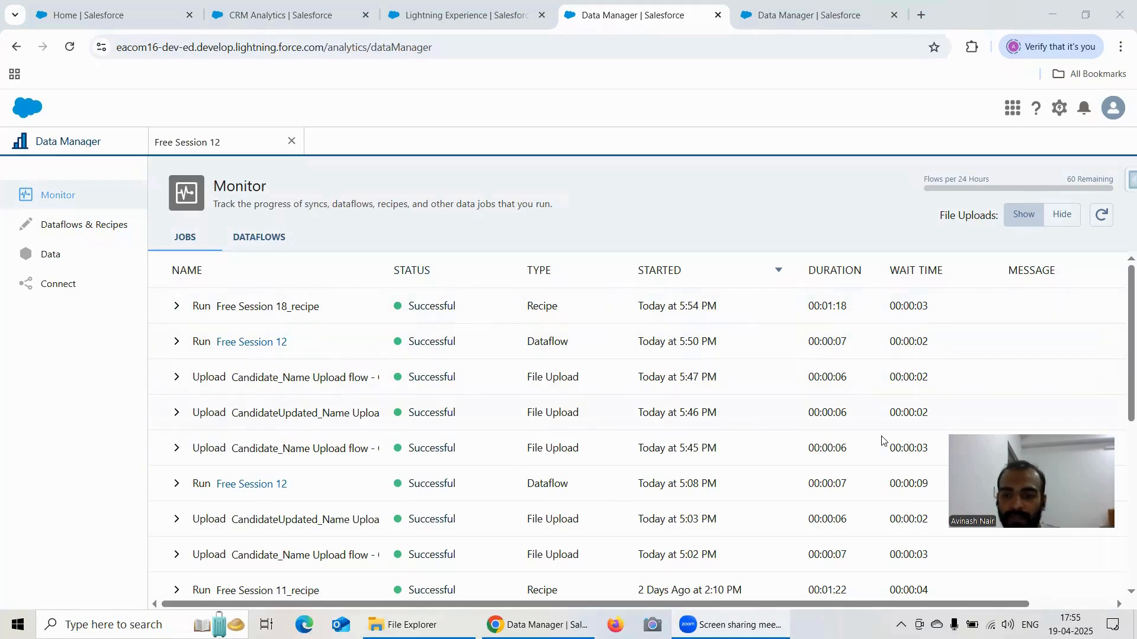
left_click_drag(1019, 473, 1024, 535)
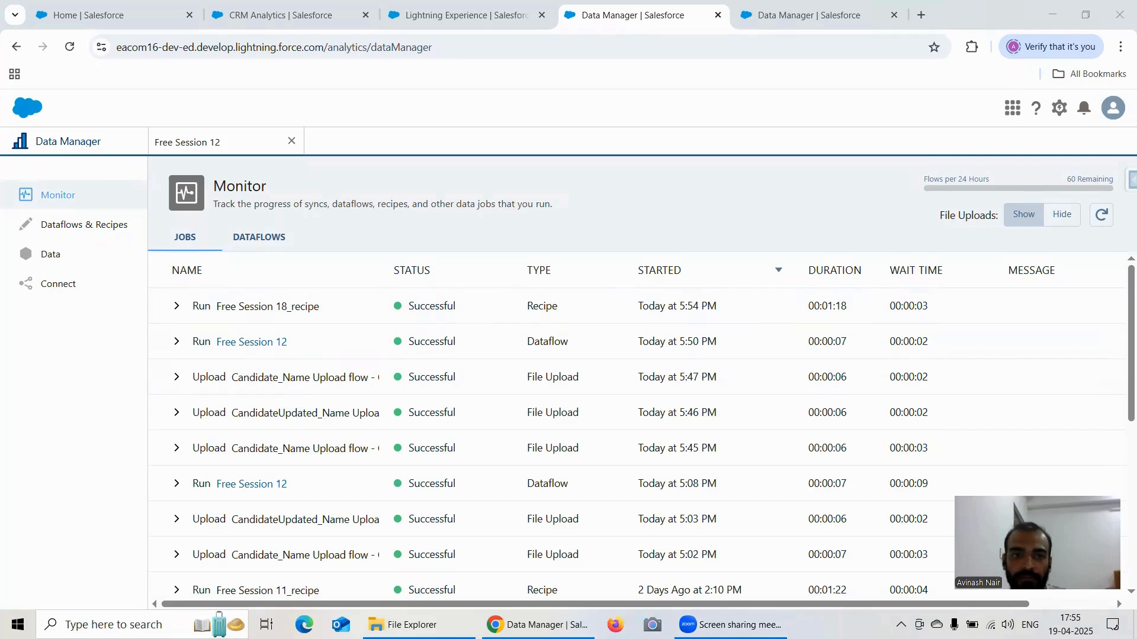
Save the lens on the Updated Candidate Dataset as Updated Candidate Lens in the Shared App.
left_click(268, 14)
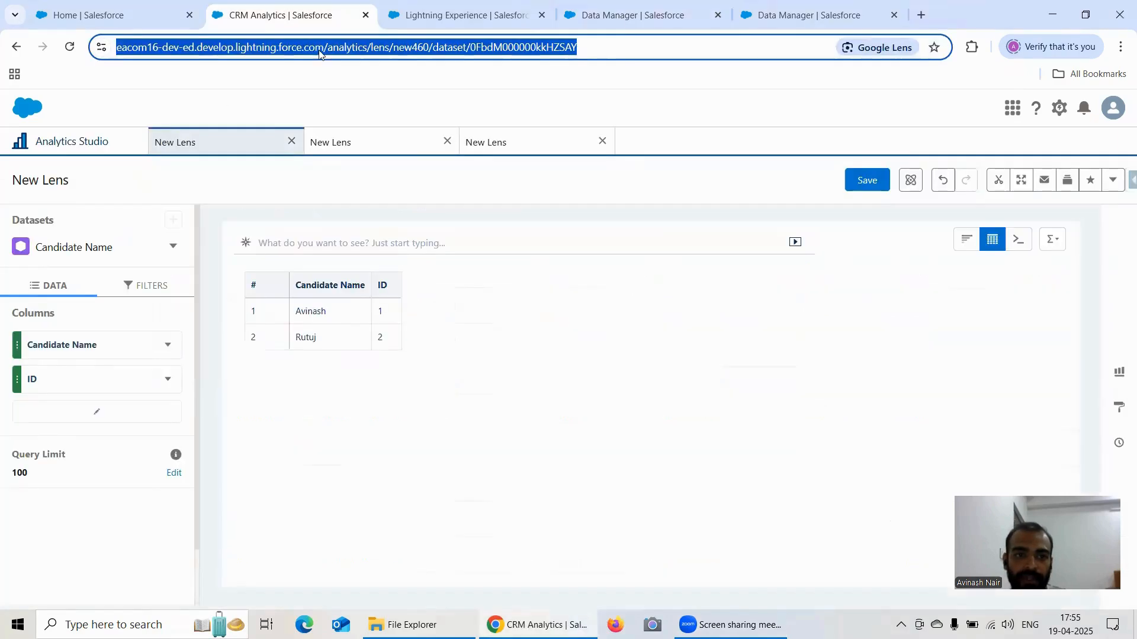
left_click(513, 145)
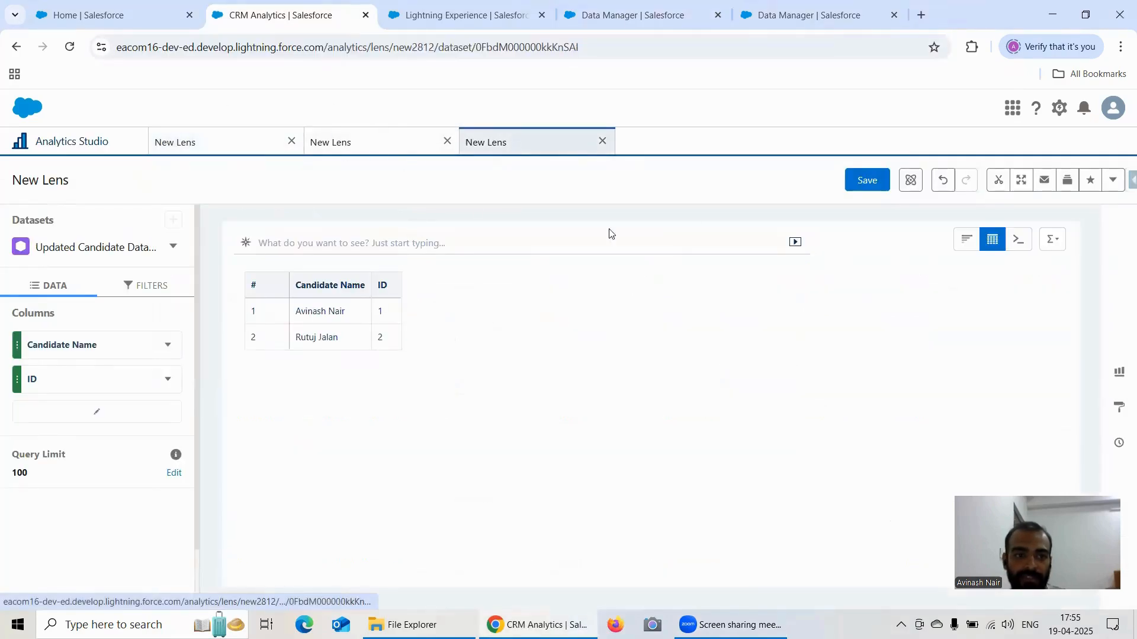
left_click(871, 179)
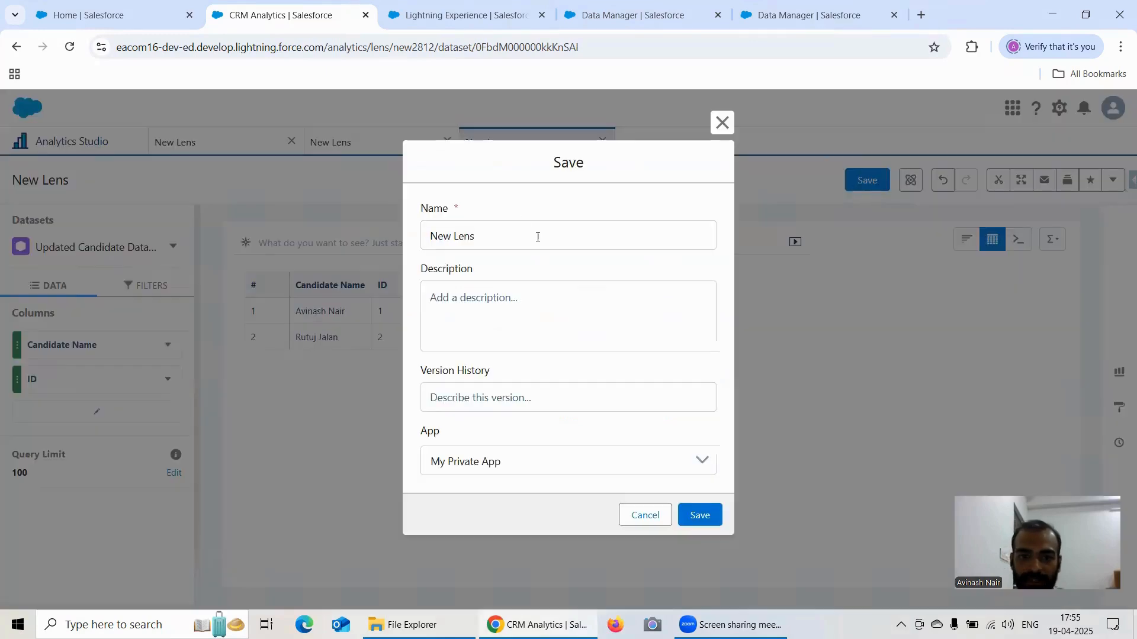
double_click(516, 238)
triple_click(516, 238)
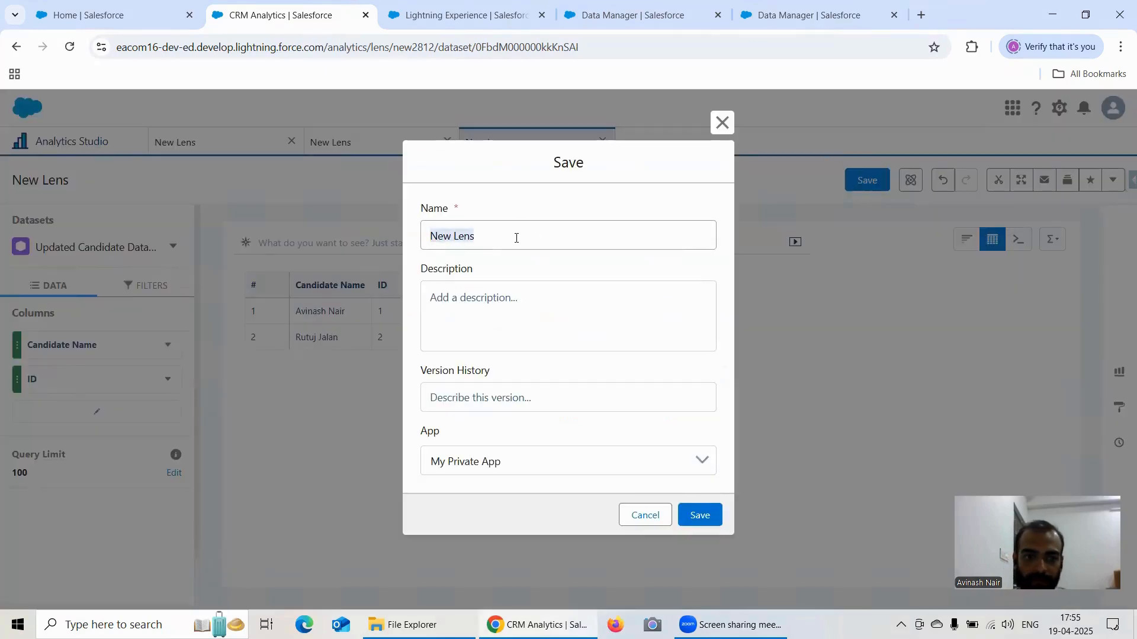
type("Updated Can")
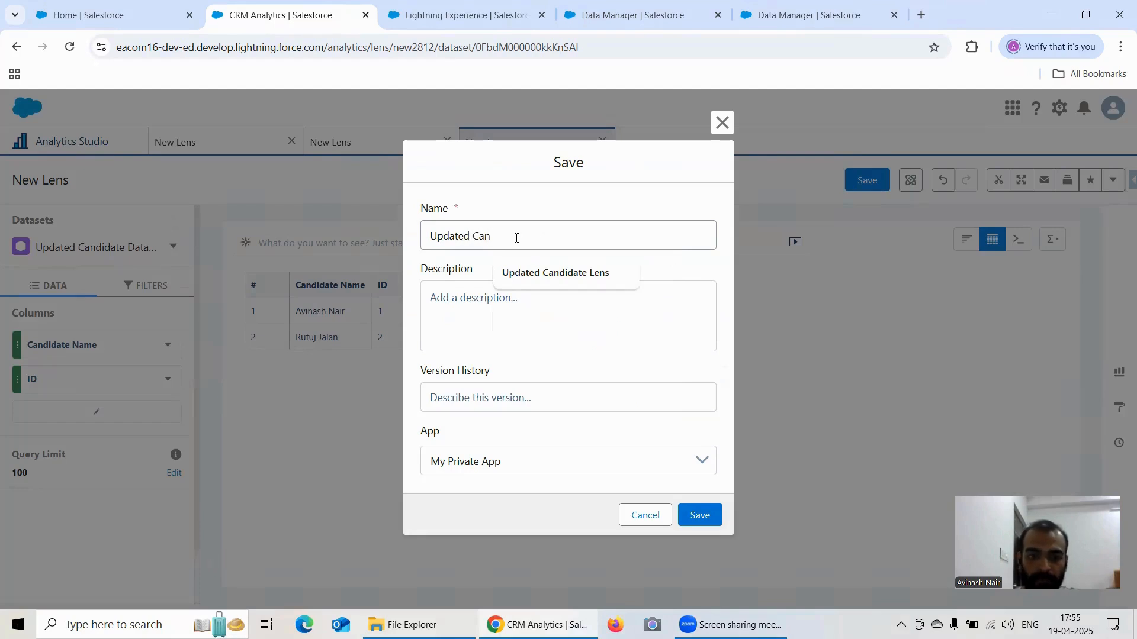
left_click(540, 273)
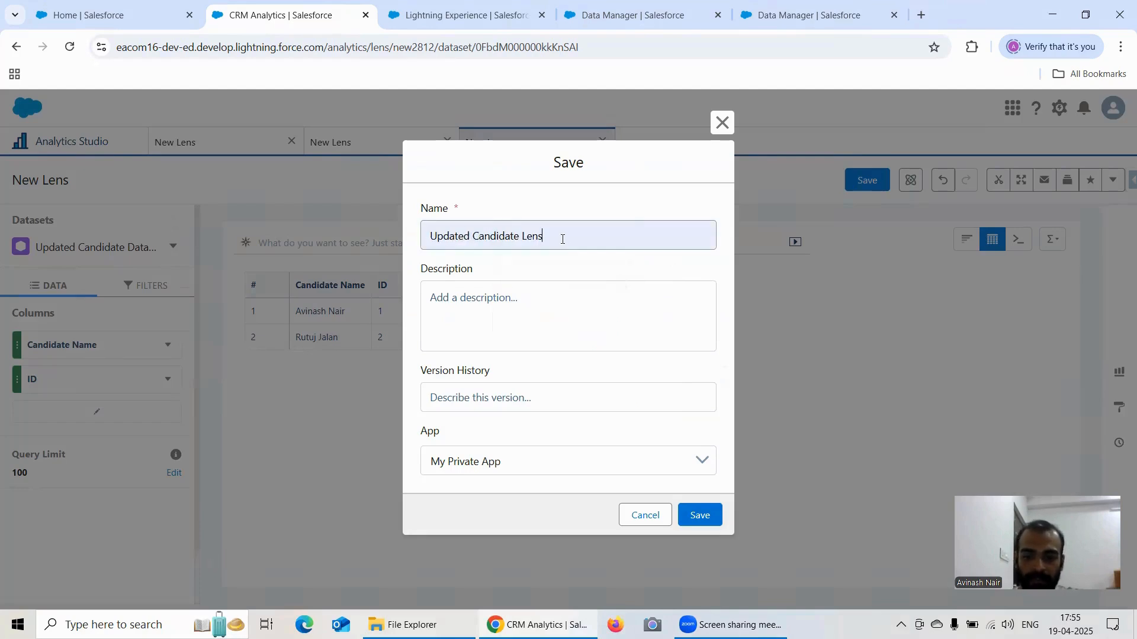
left_click(531, 467)
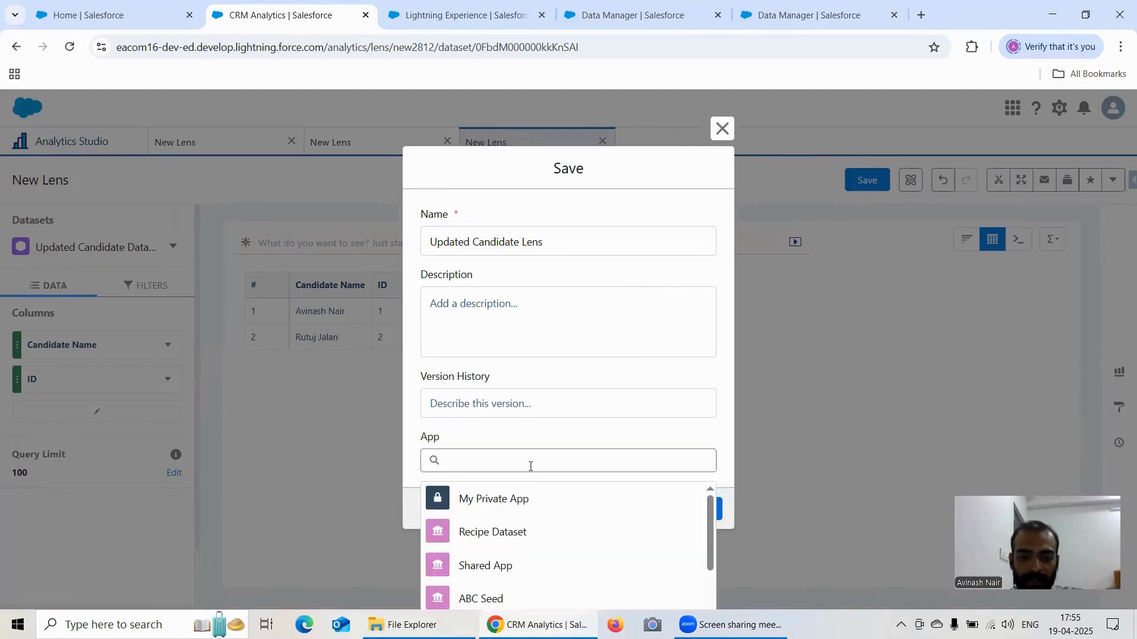
left_click(503, 567)
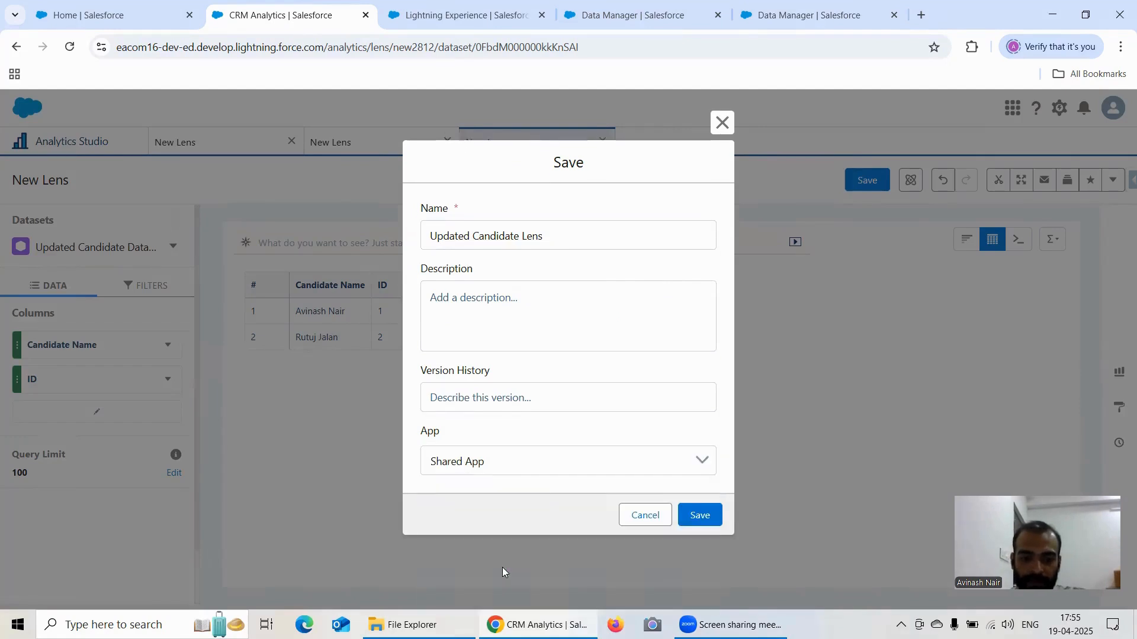
left_click(699, 515)
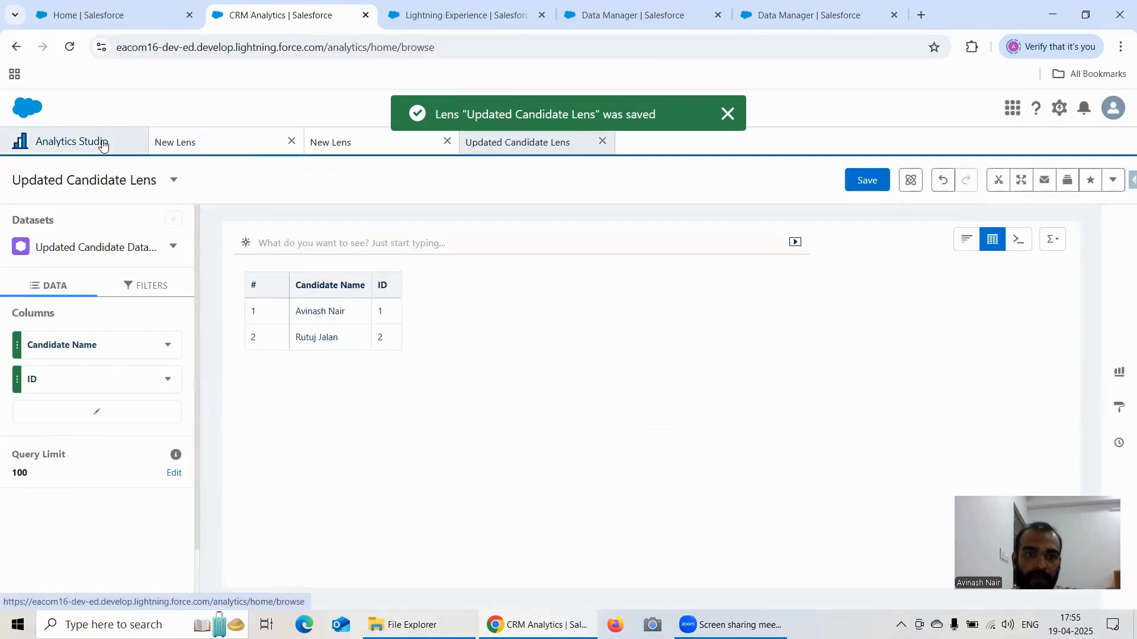
Clear the keyword search when browsing Analytics Studio and open the Recipe Dataset app.
left_click(100, 142)
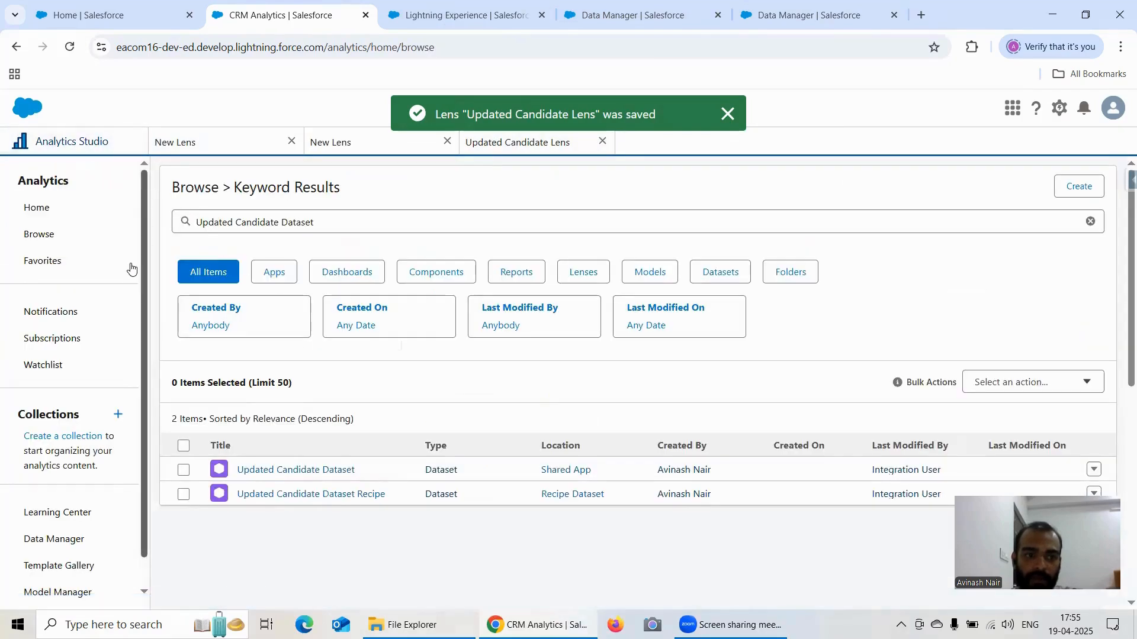
left_click(63, 236)
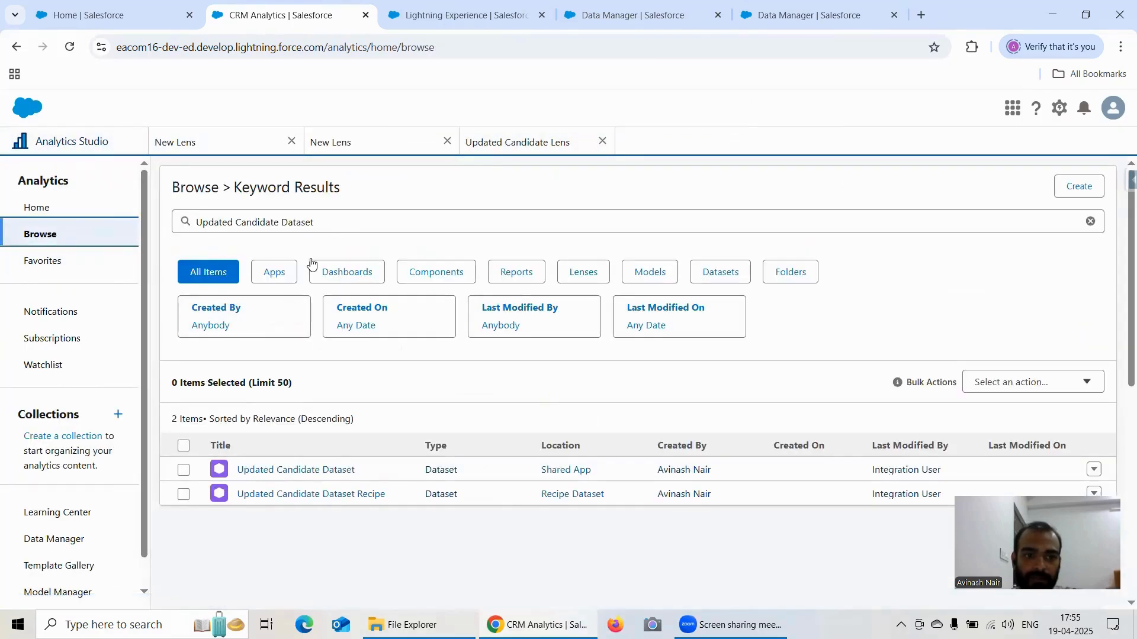
left_click(332, 222)
left_click(1090, 221)
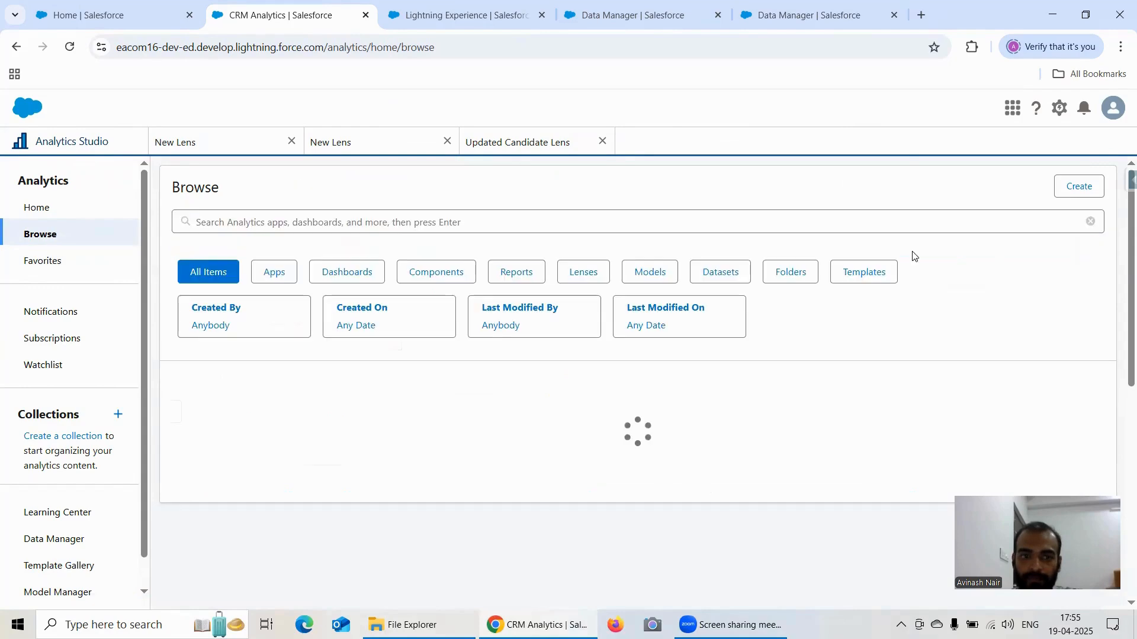
scroll(362, 416, "down", 1)
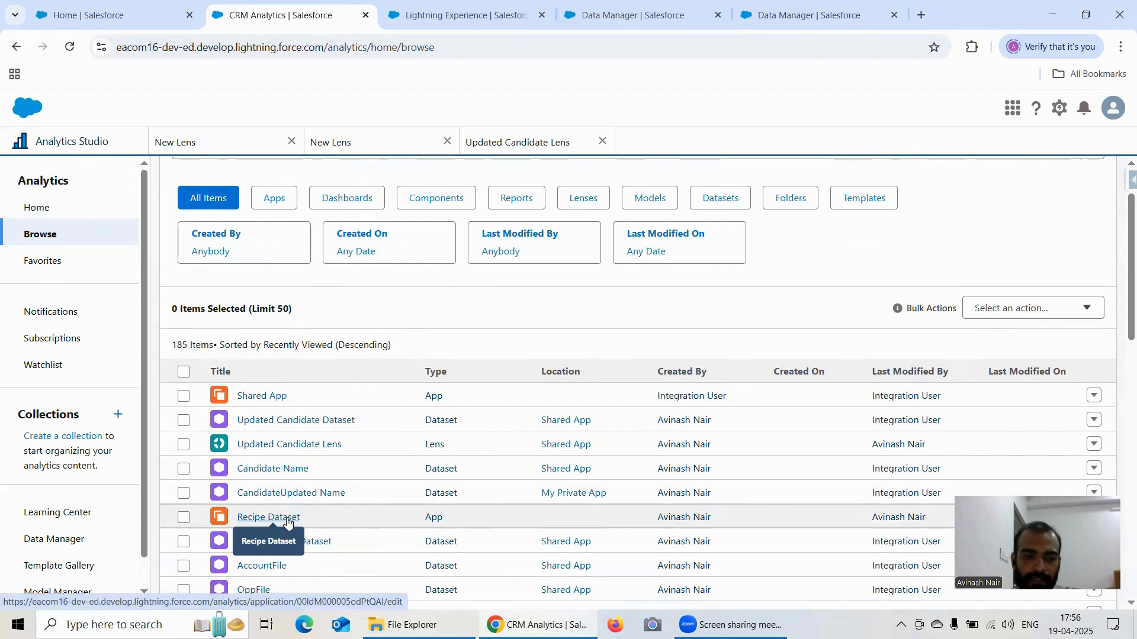
left_click(288, 519)
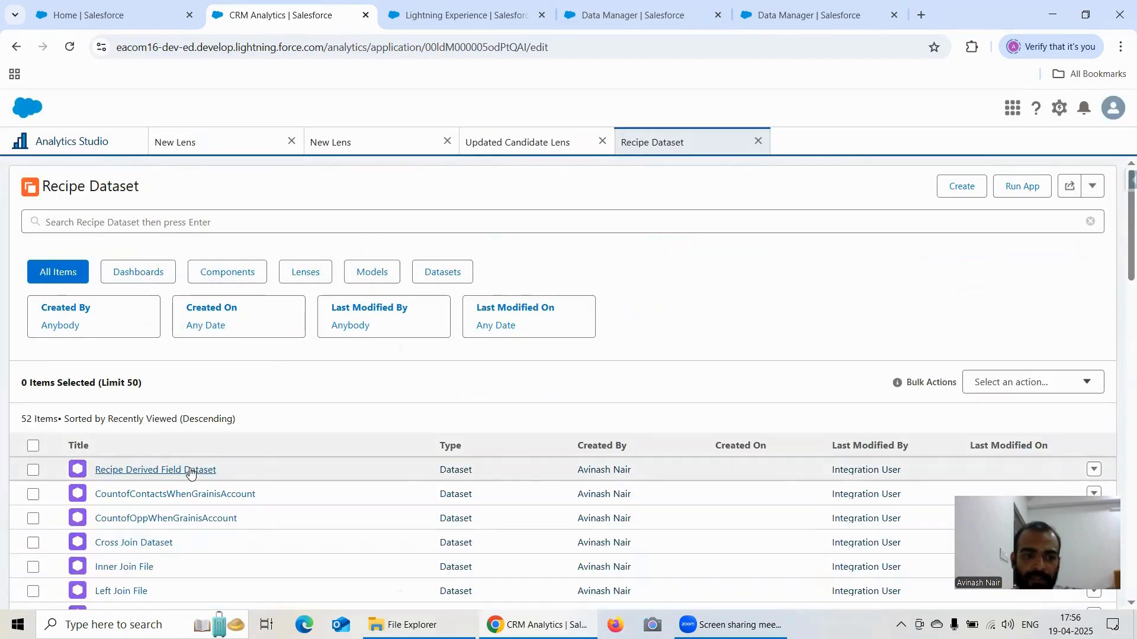
Filter the Recipe Dataset app to datasets and open Updated Candidate Dataset Recipe in a new lens.
scroll(276, 438, "down", 3)
scroll(278, 439, "down", 4)
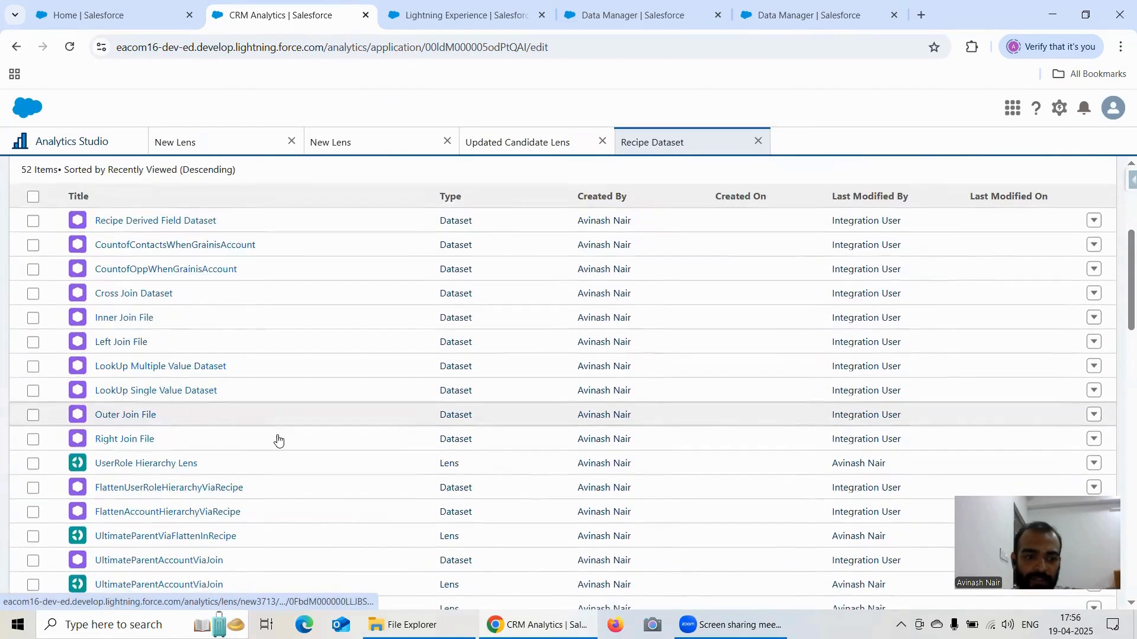
scroll(278, 439, "up", 5)
scroll(277, 438, "up", 2)
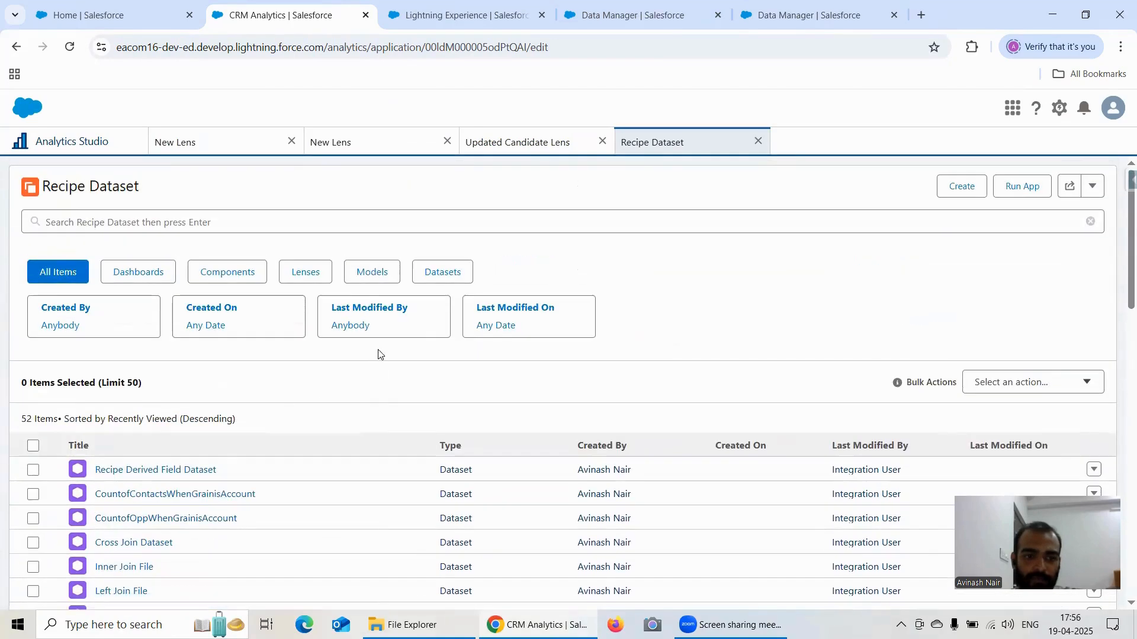
left_click(433, 281)
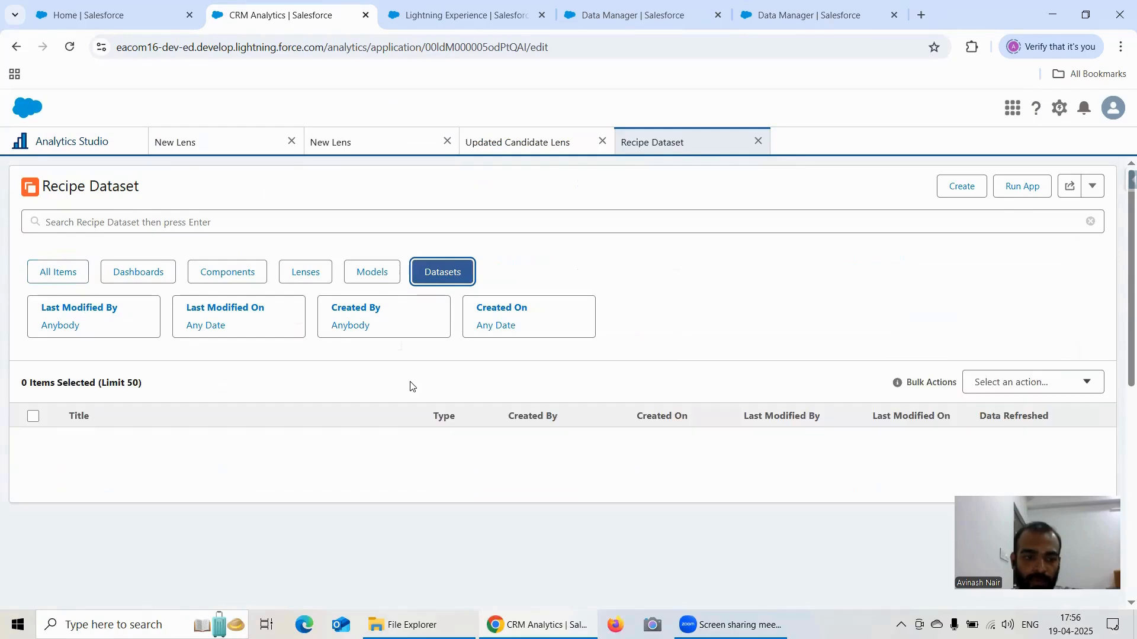
scroll(319, 444, "down", 1)
scroll(324, 444, "down", 6)
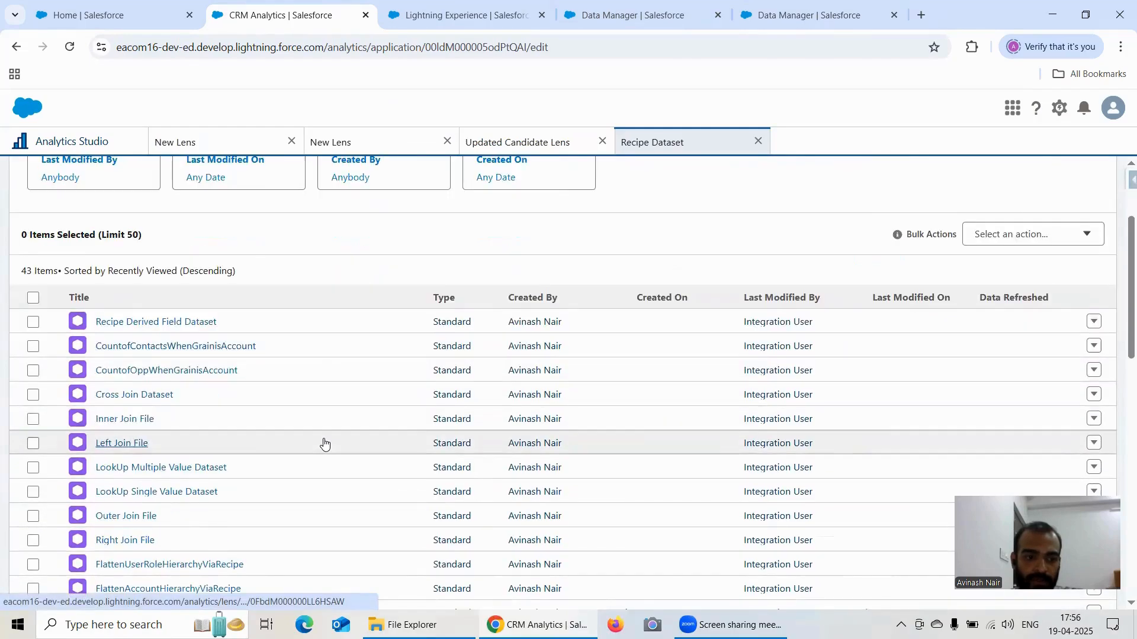
scroll(324, 443, "down", 5)
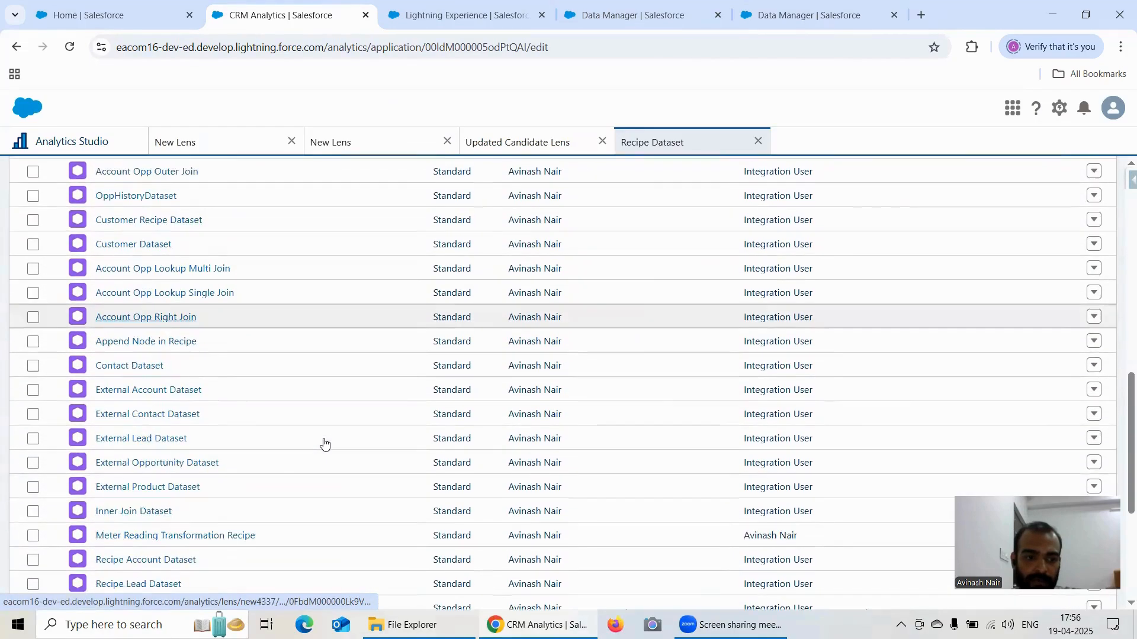
scroll(325, 444, "down", 1)
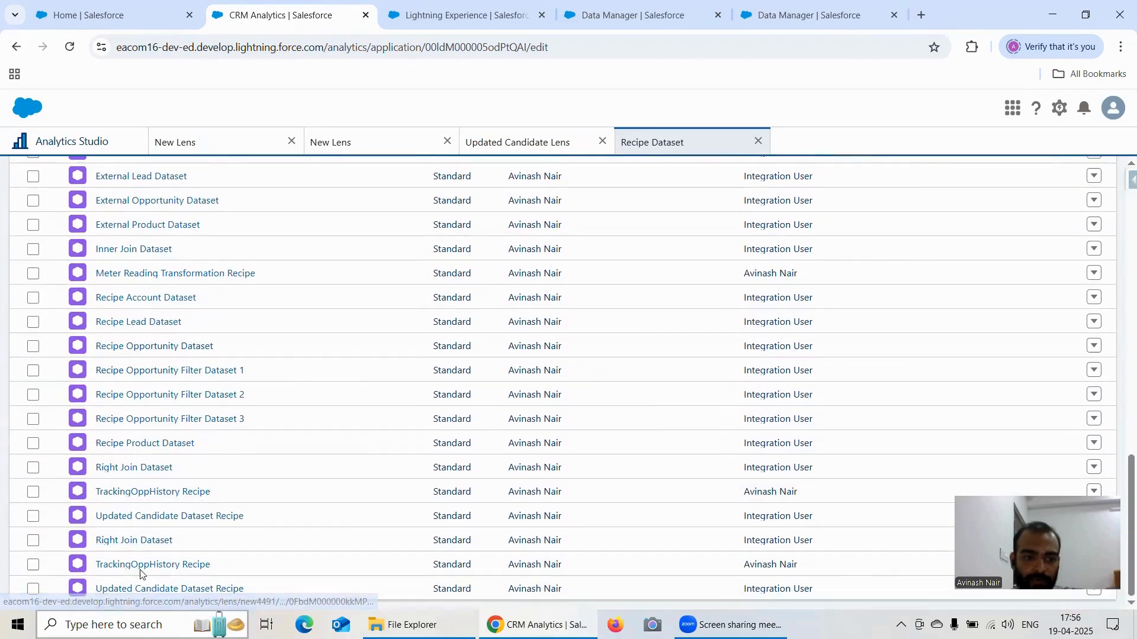
scroll(480, 381, "up", 2)
scroll(480, 382, "down", 2)
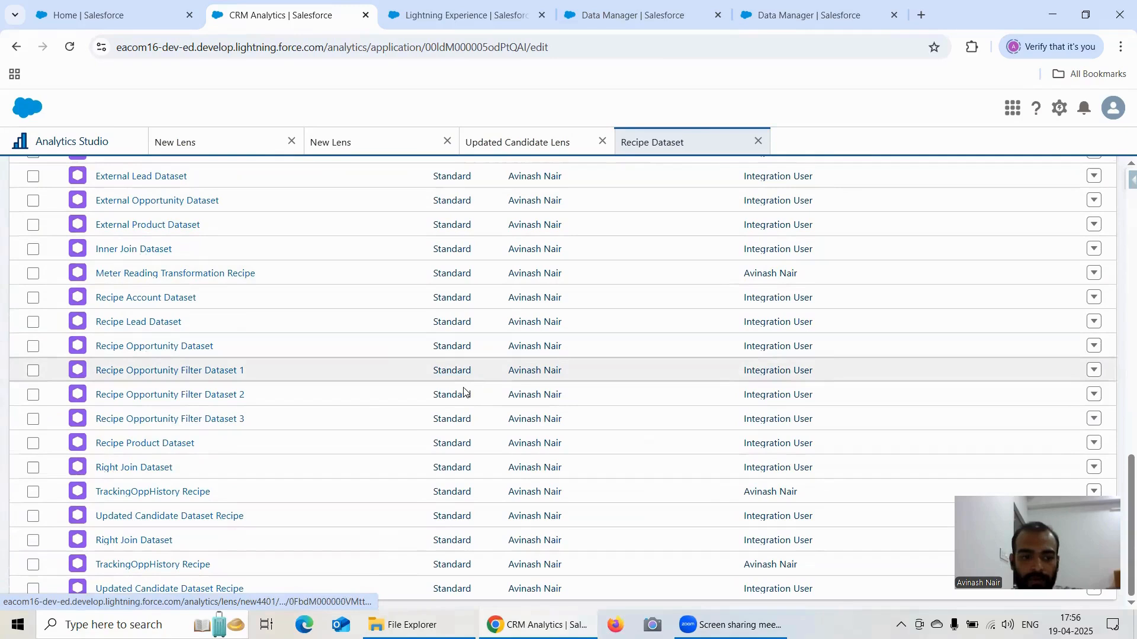
left_click(198, 521)
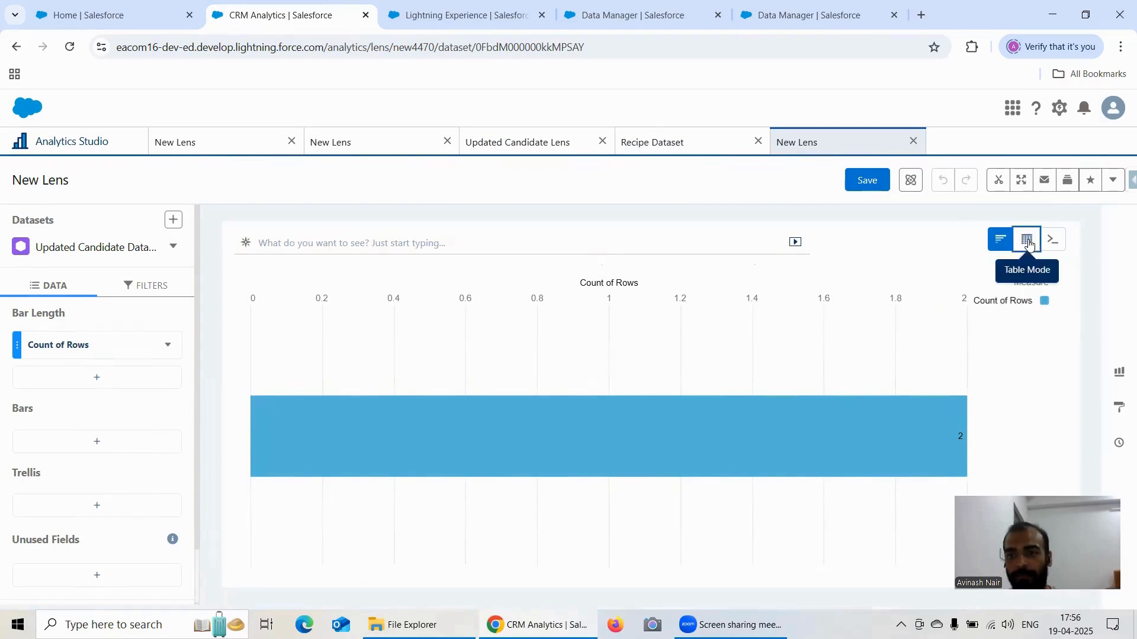
Show the new lens as a table and save it as Updated Candidate Recipe Lens in the Recipe Dataset app.
mouse_move(1028, 241)
left_click(922, 288)
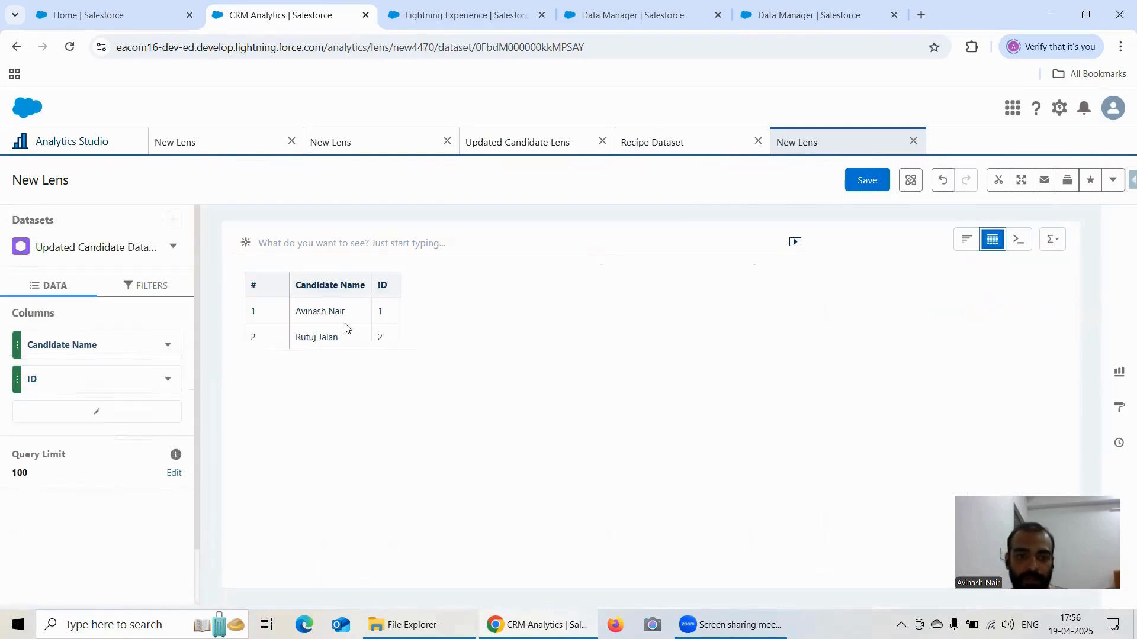
left_click(870, 181)
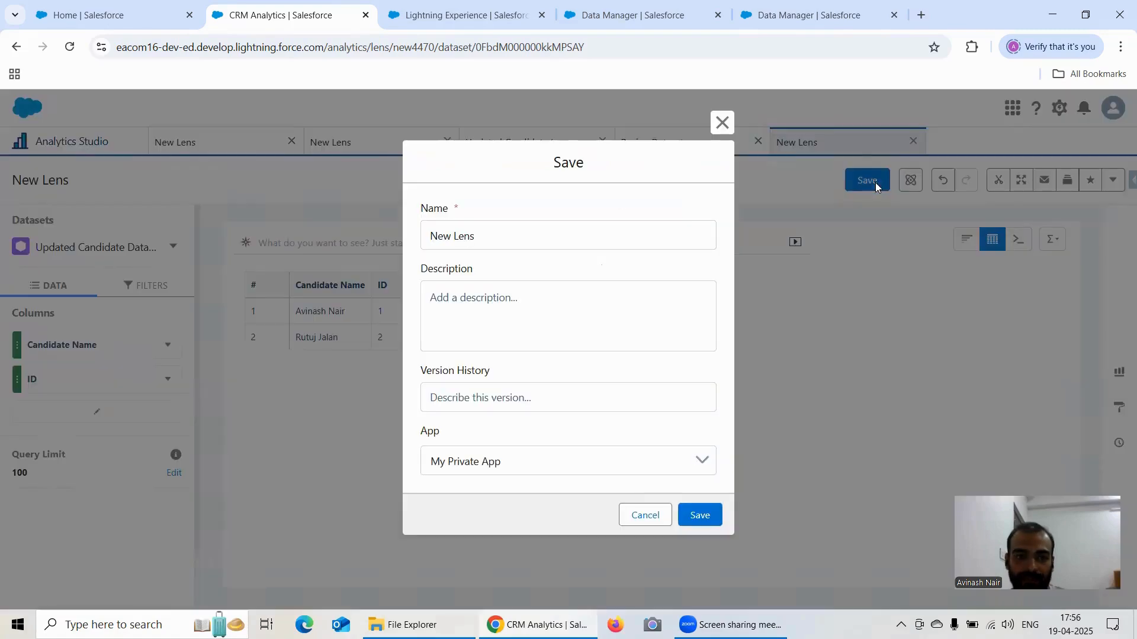
triple_click(508, 235)
type("Updated Candidate")
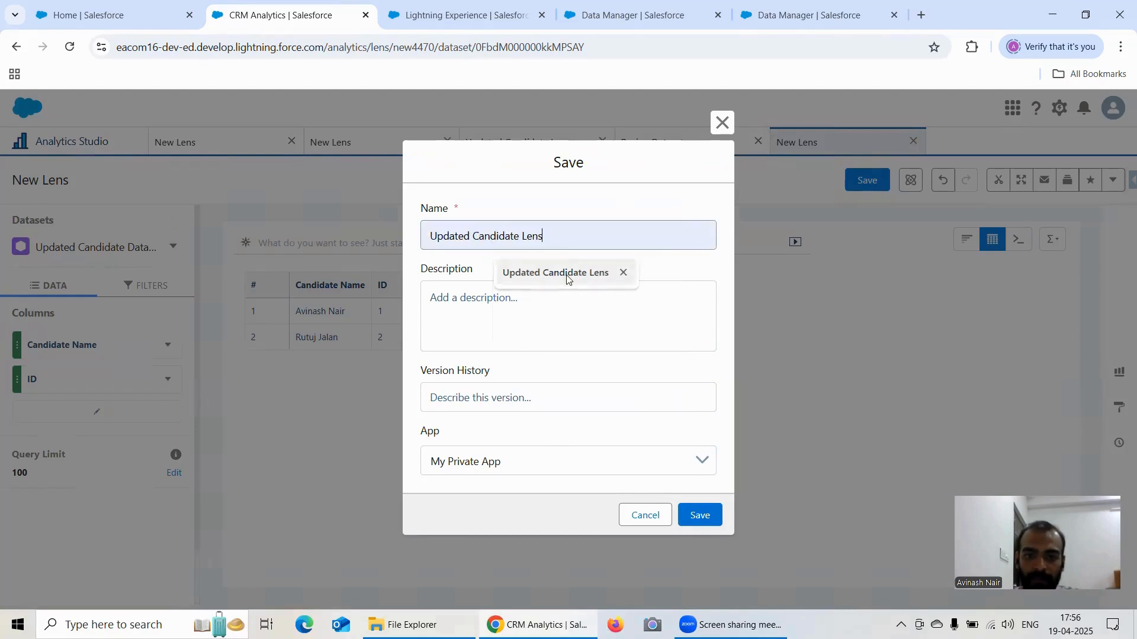
left_click(567, 277)
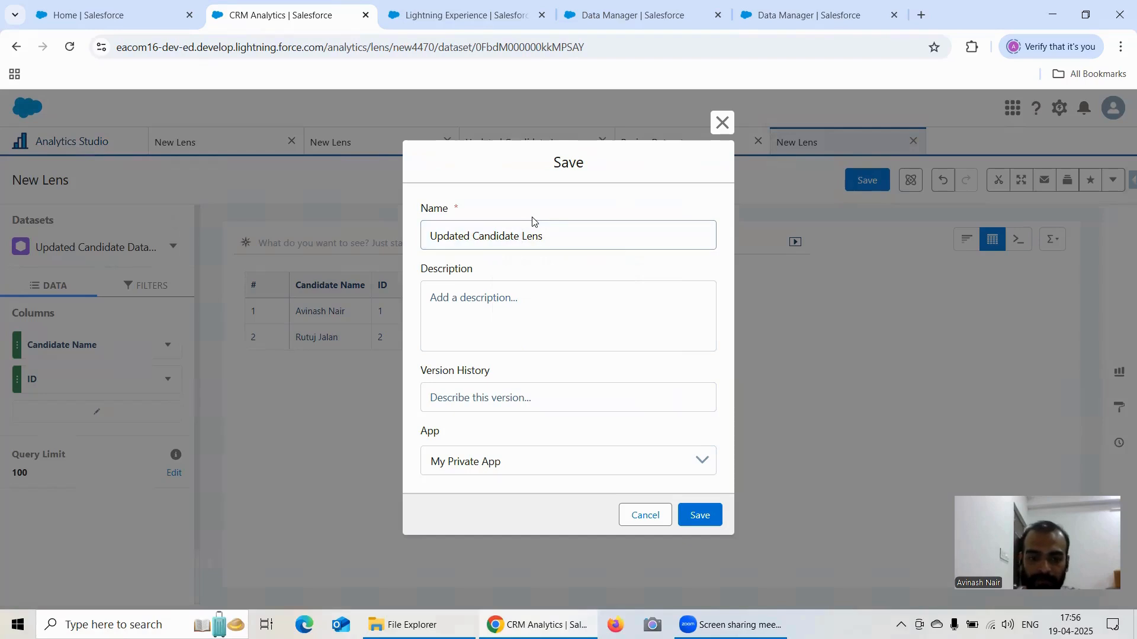
type("Recipe")
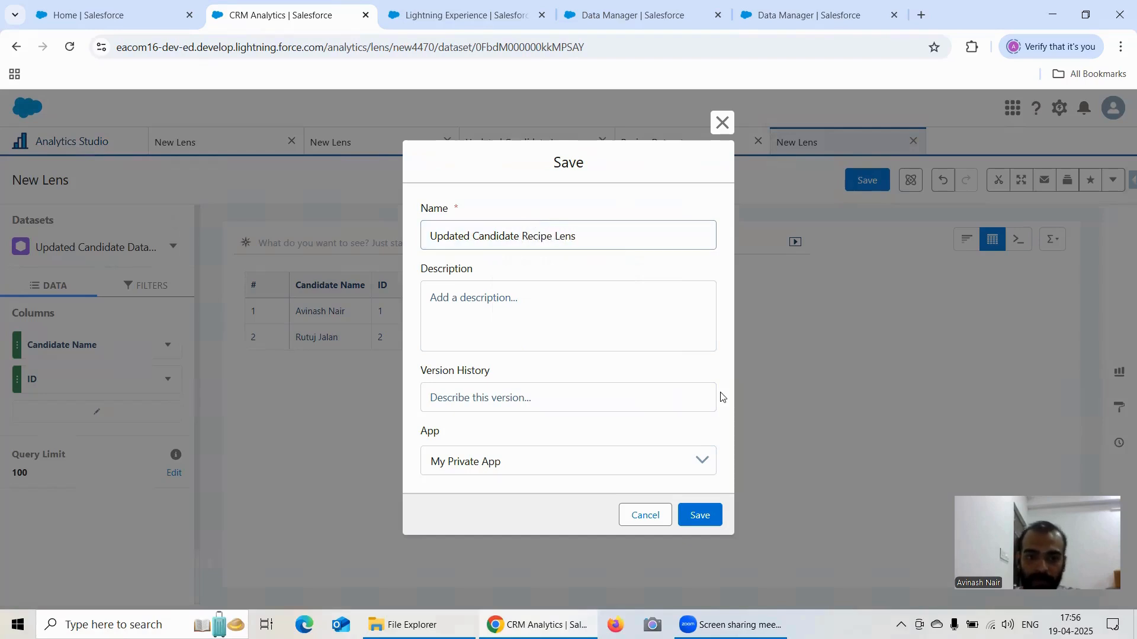
left_click(565, 464)
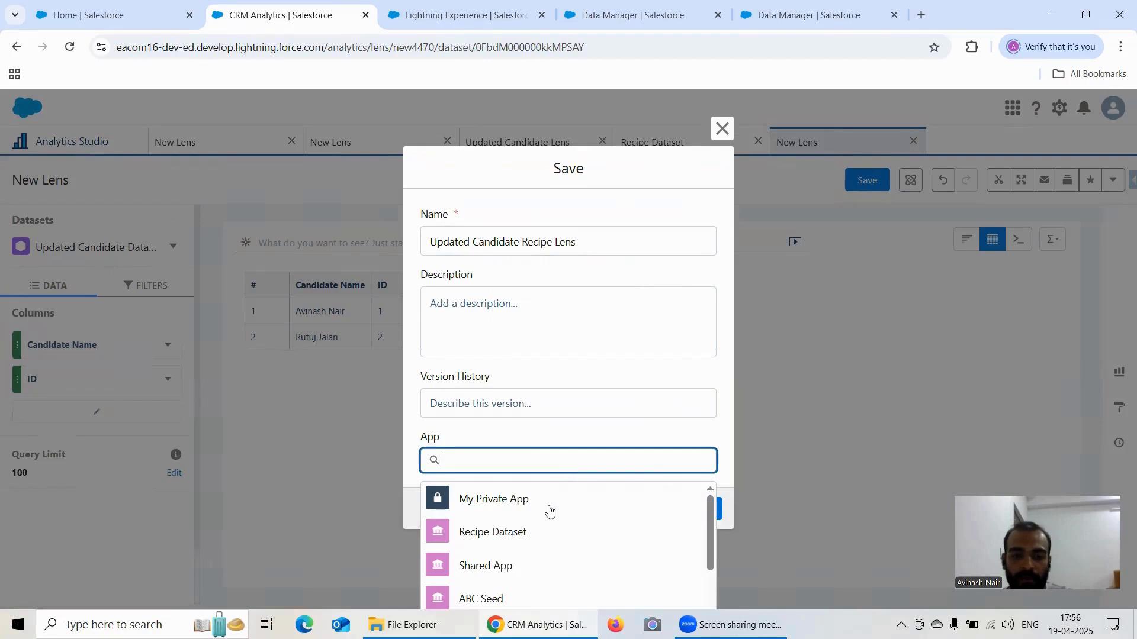
left_click(511, 535)
left_click(701, 518)
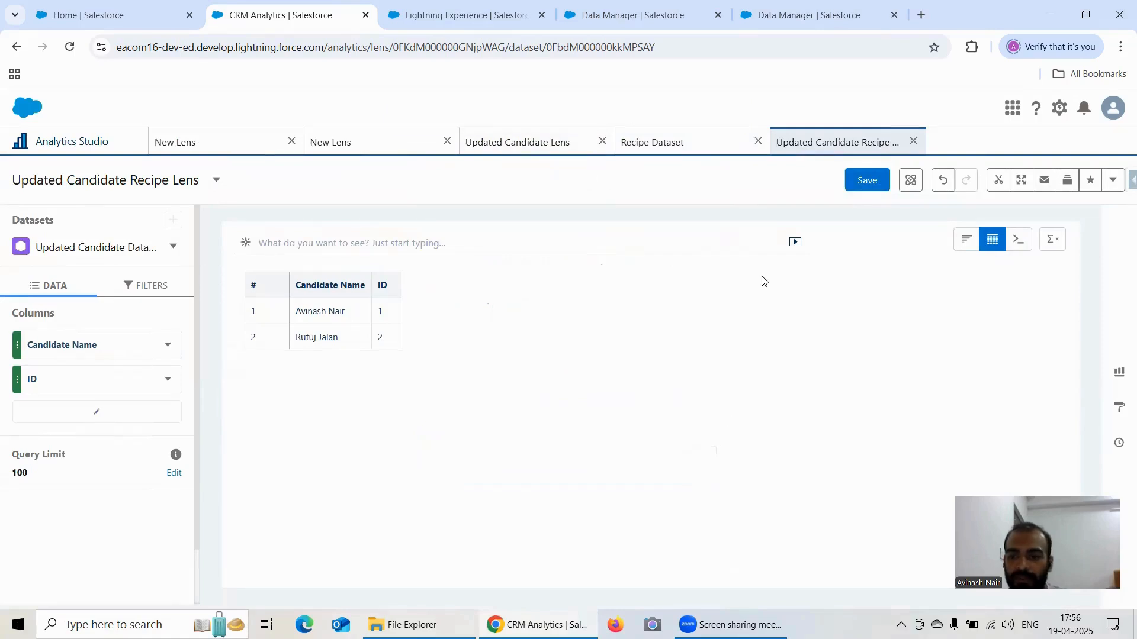
Open the Free Session 12 dataflow and review the source lenses on Candidate Name and CandidateUpdated Name.
left_click(460, 15)
left_click(592, 18)
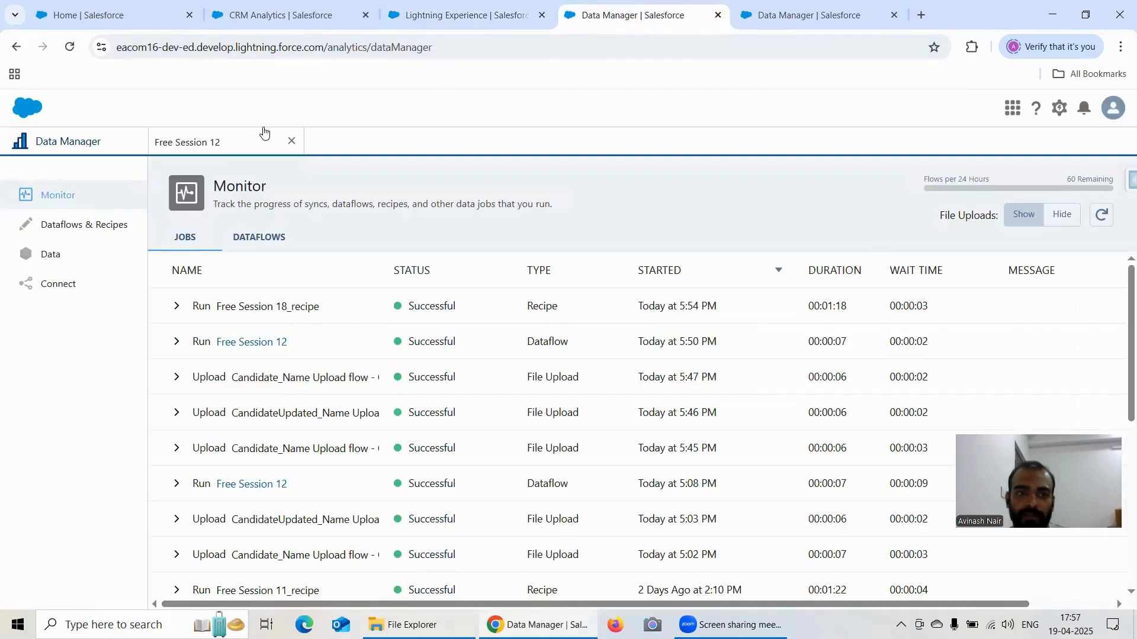
left_click(225, 150)
left_click(274, 15)
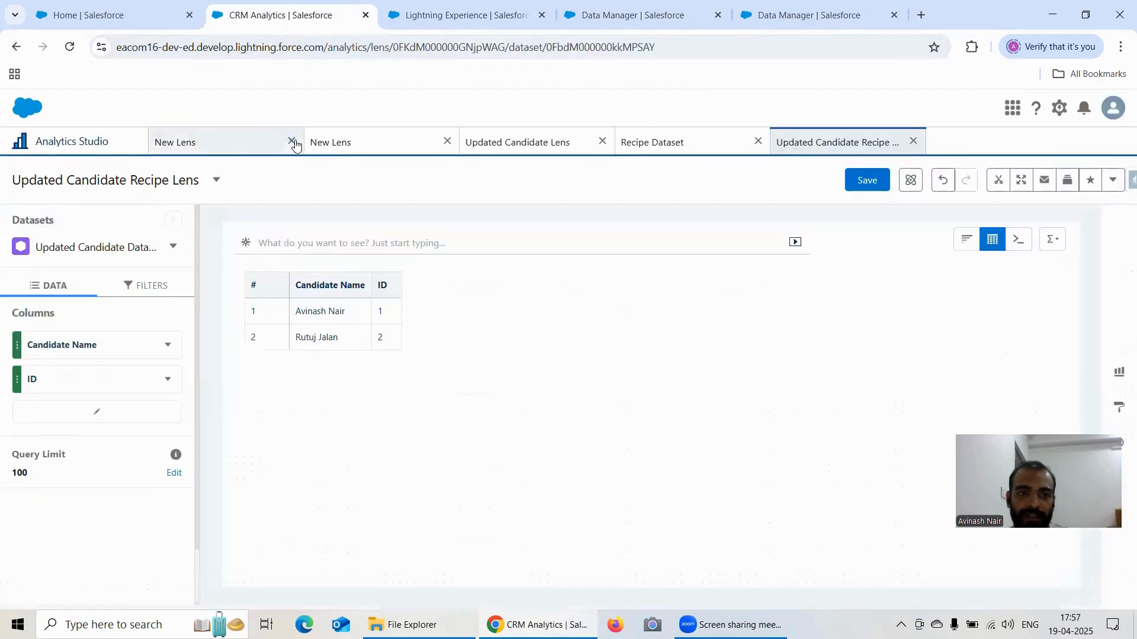
left_click(214, 148)
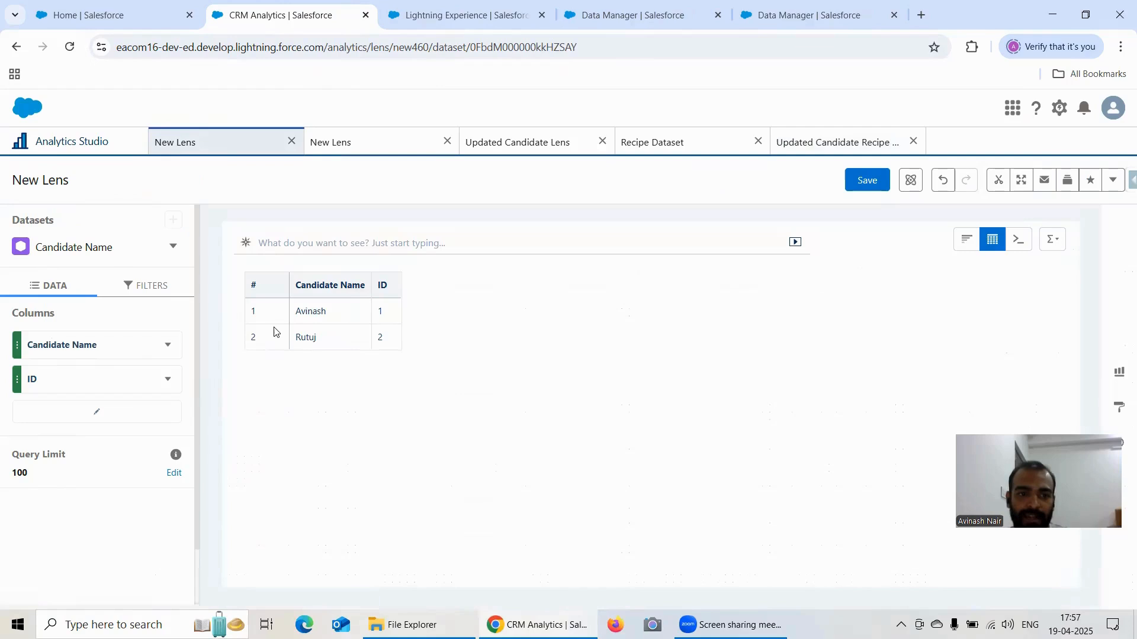
left_click(358, 142)
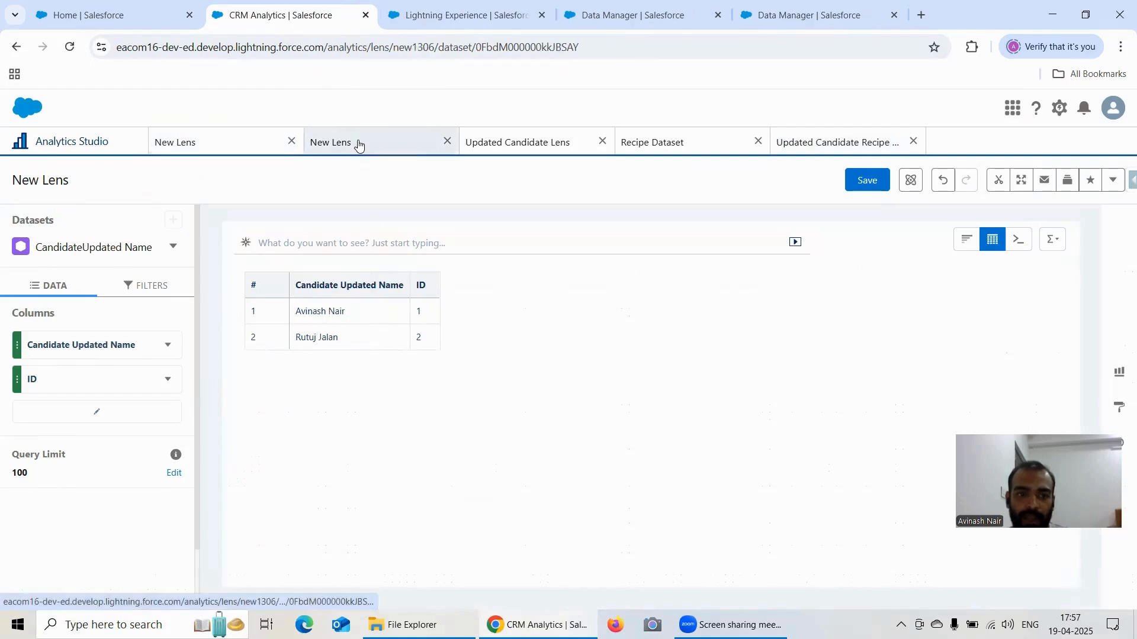
Compare the node layout of the Free Session 18 recipe with the Free Session 12 dataflow.
left_click(781, 22)
left_click(171, 229)
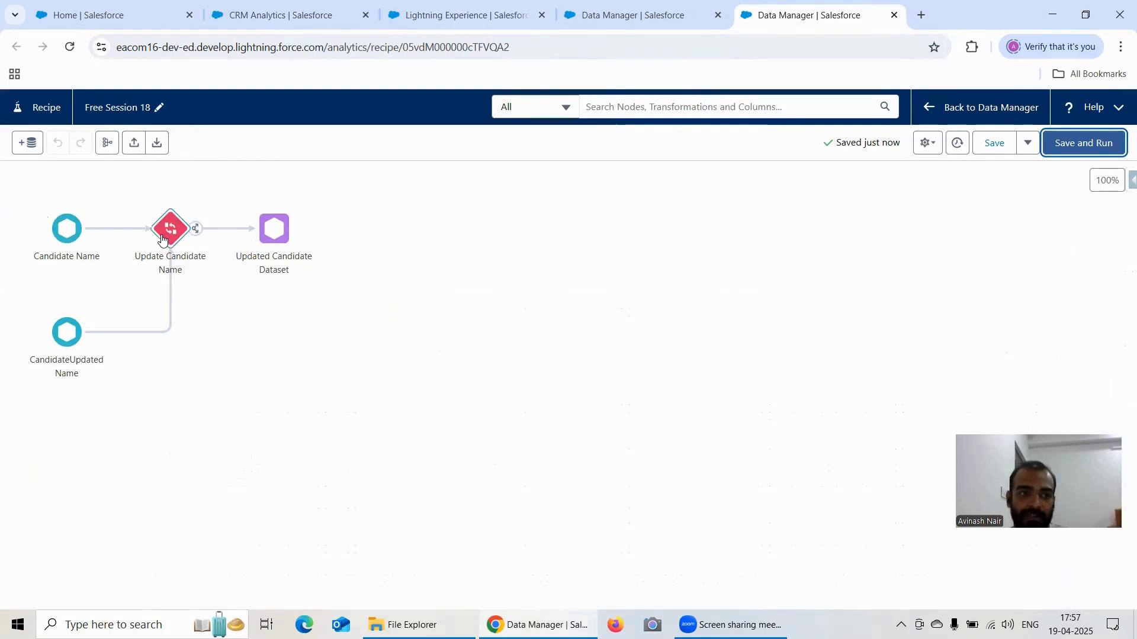
left_click(608, 23)
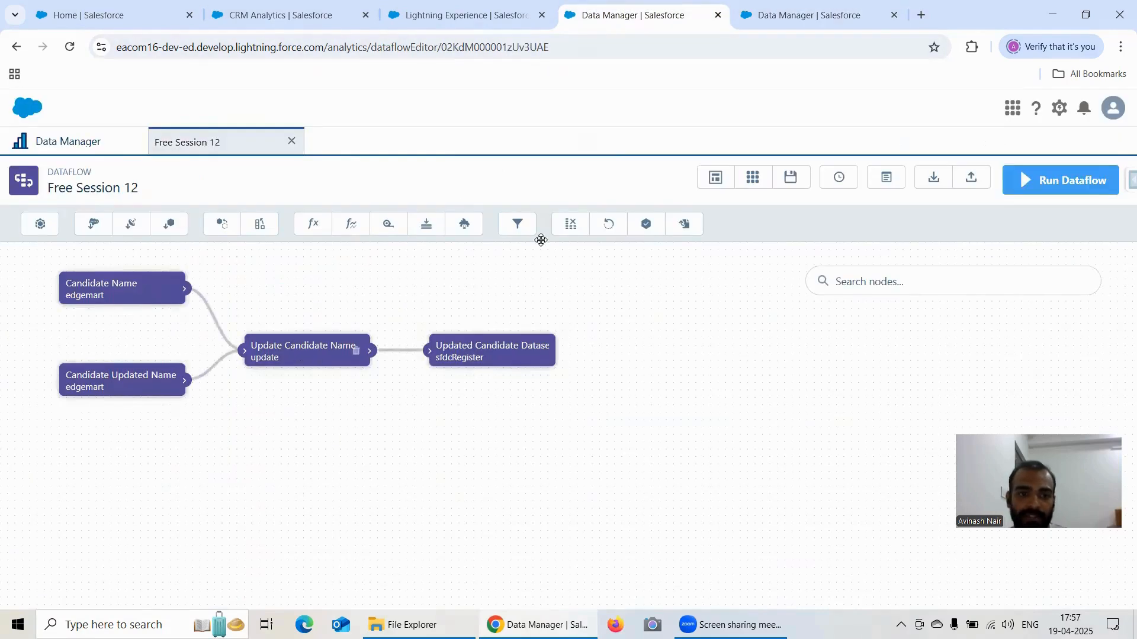
Review the Update Candidate Name node's keys and Candidate_Name field mapping in the Free Session 12 dataflow, and check its output in Updated Candidate Lens.
left_click(316, 353)
scroll(487, 300, "down", 3)
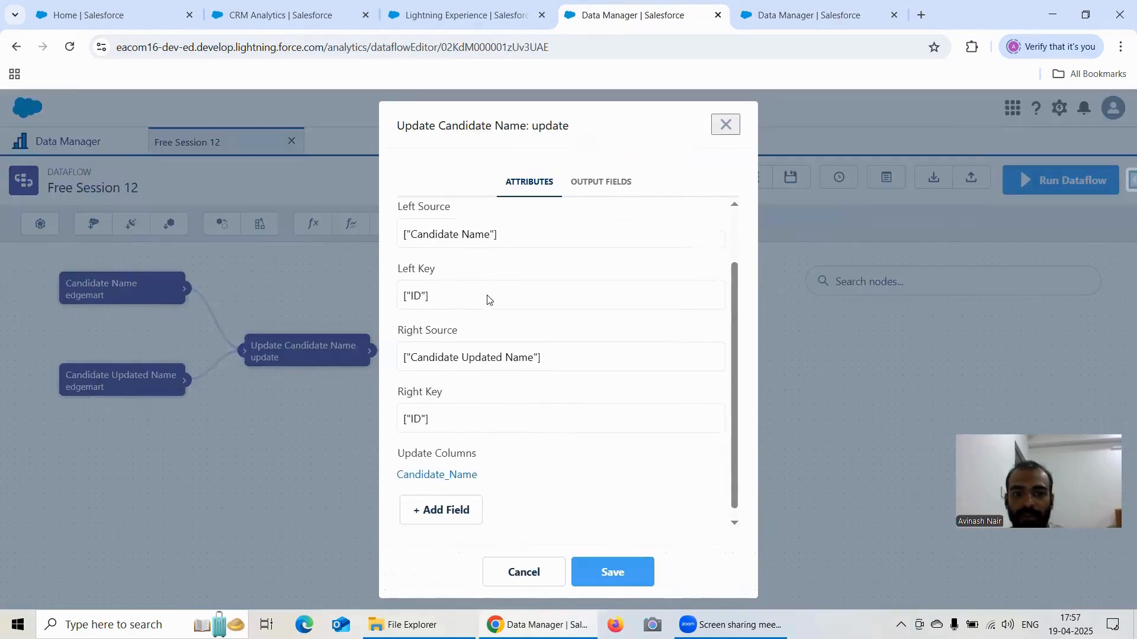
left_click(471, 466)
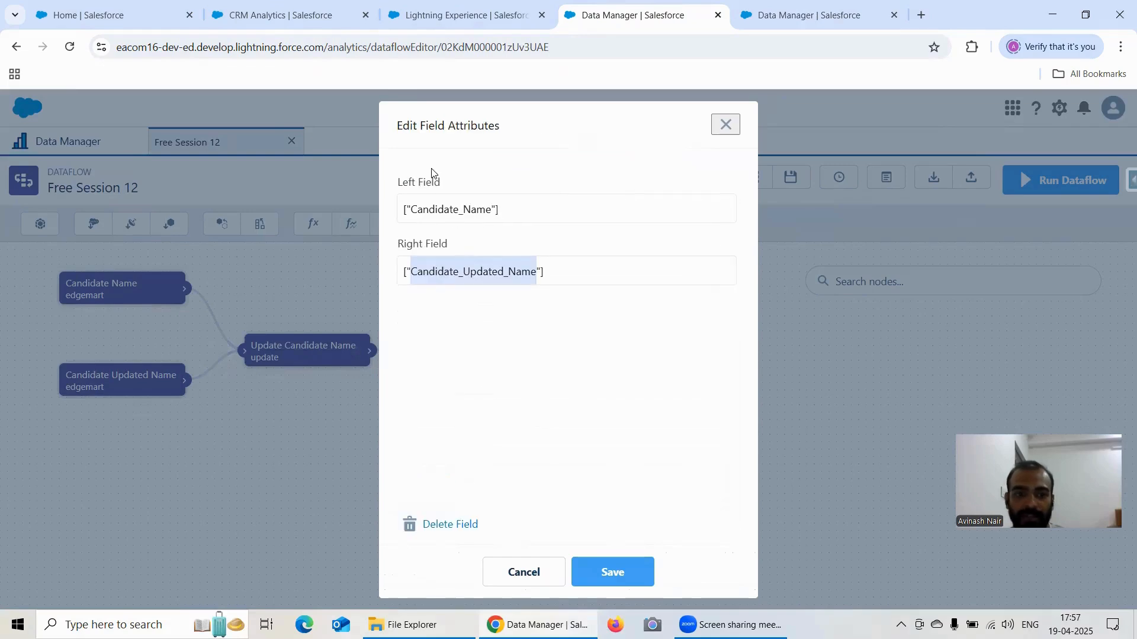
left_click(496, 162)
left_click(524, 570)
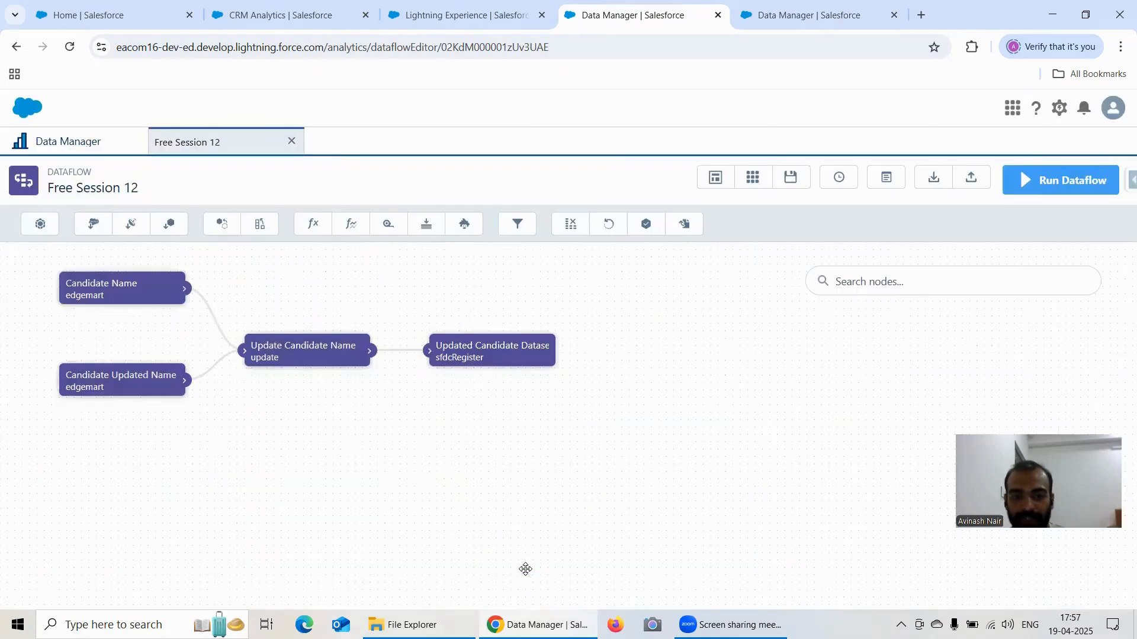
left_click(325, 358)
scroll(459, 450, "down", 3)
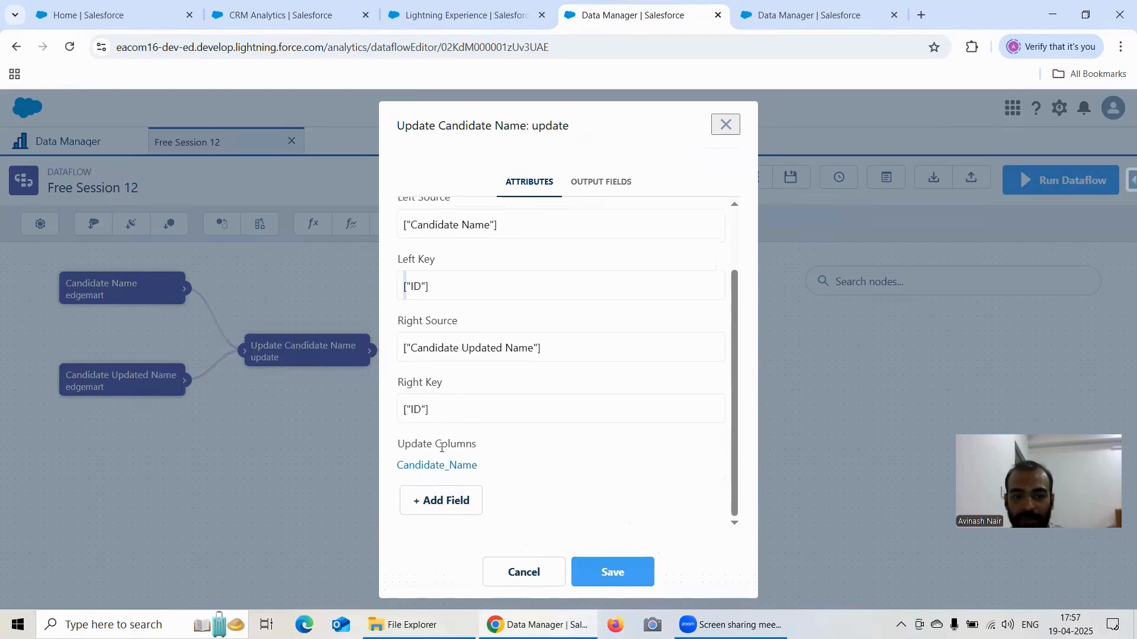
left_click(438, 466)
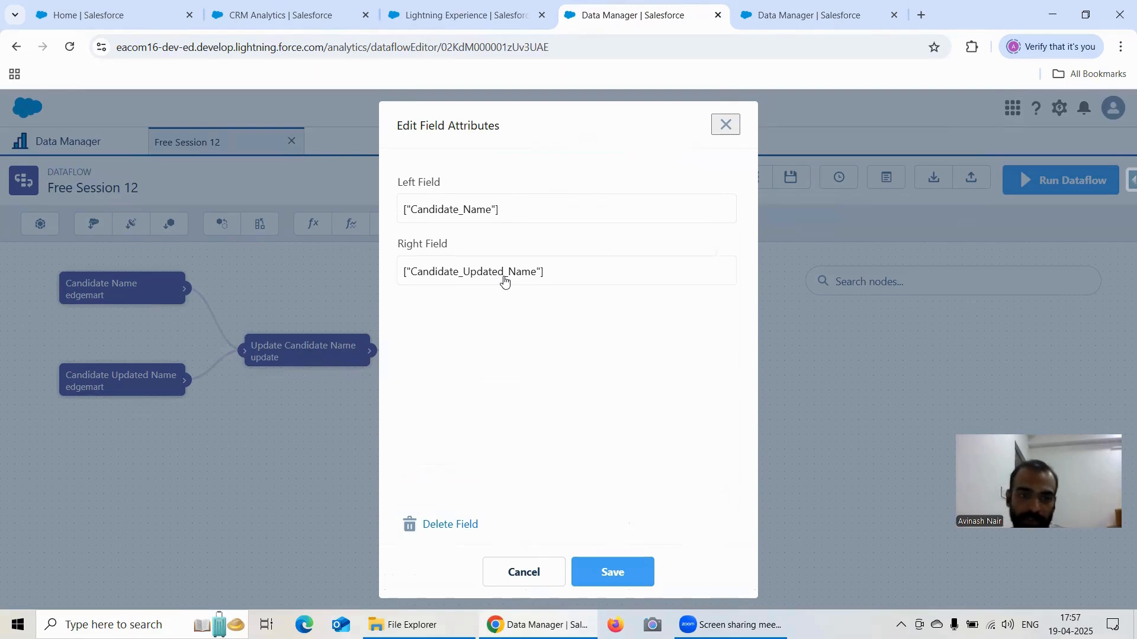
left_click(276, 16)
left_click(525, 148)
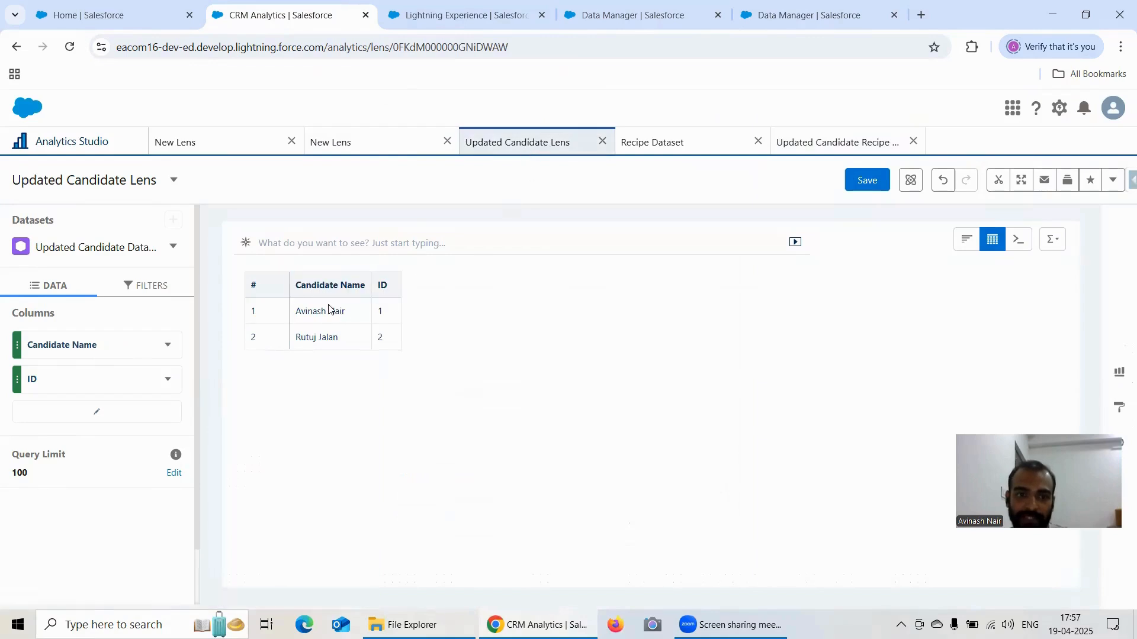
Review the key pairs and update columns of the Update Candidate Name node in the Free Session 18 recipe.
left_click(770, 15)
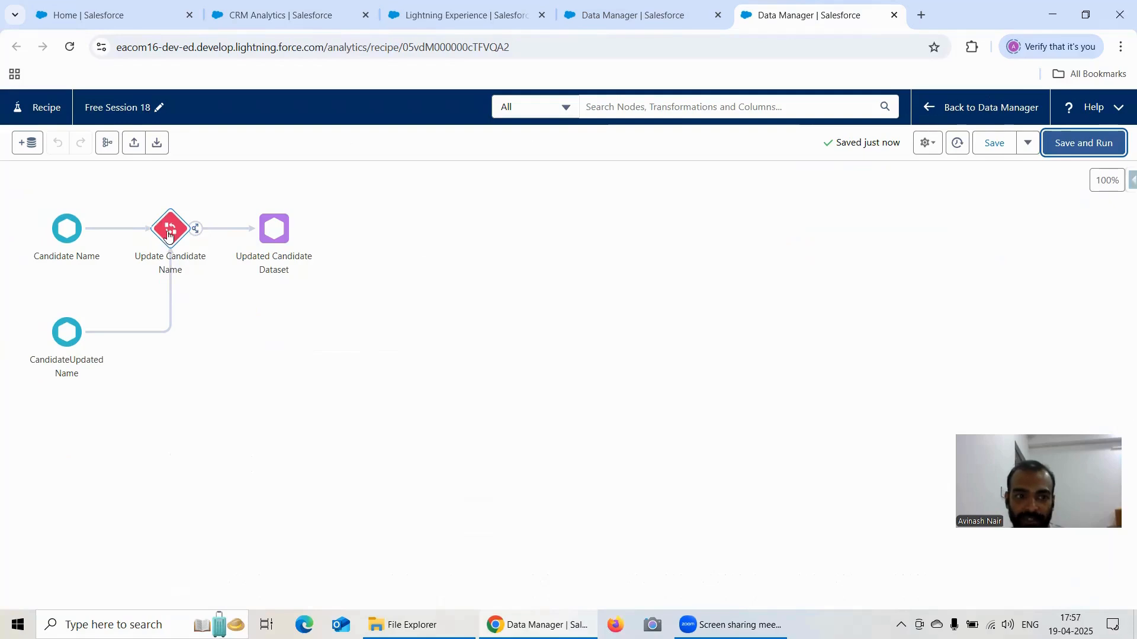
left_click(169, 236)
scroll(215, 463, "down", 1)
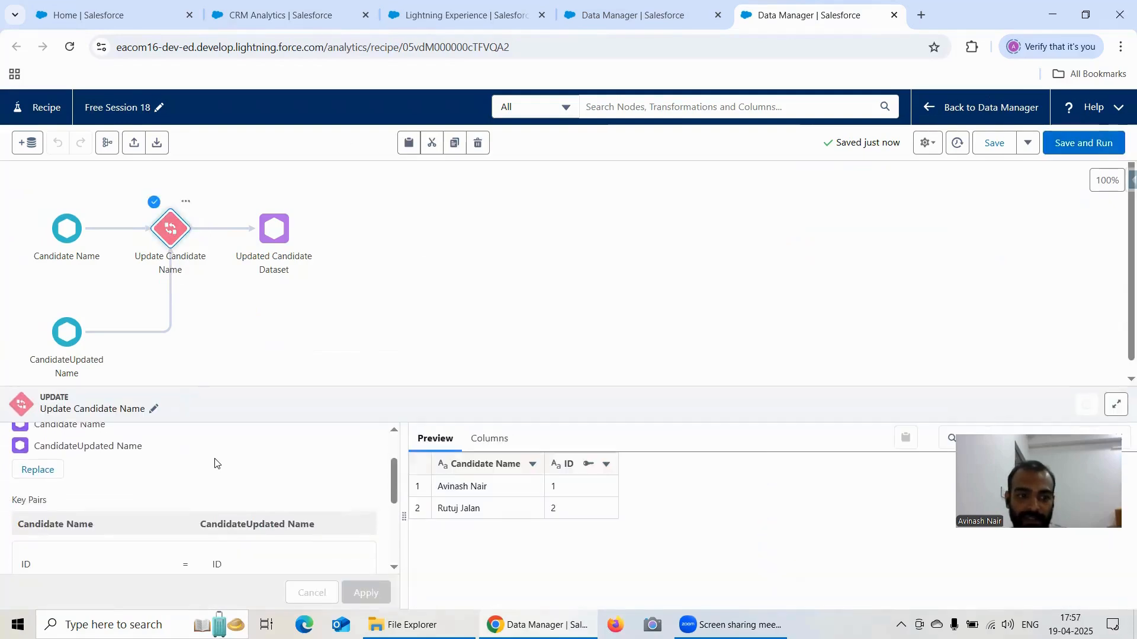
scroll(215, 464, "down", 5)
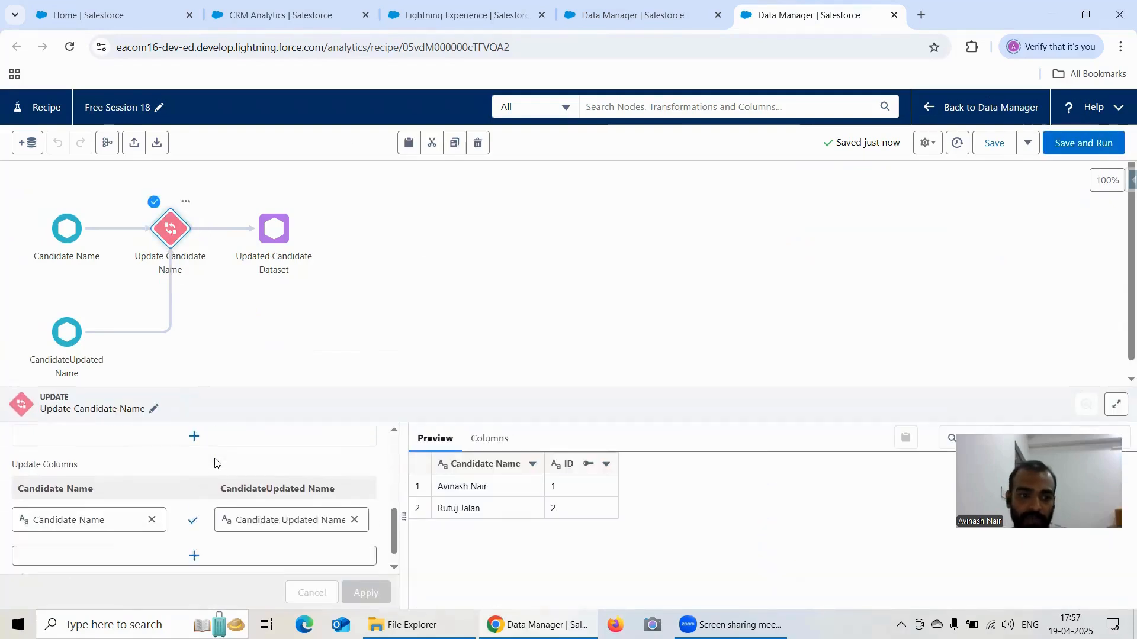
left_click(426, 329)
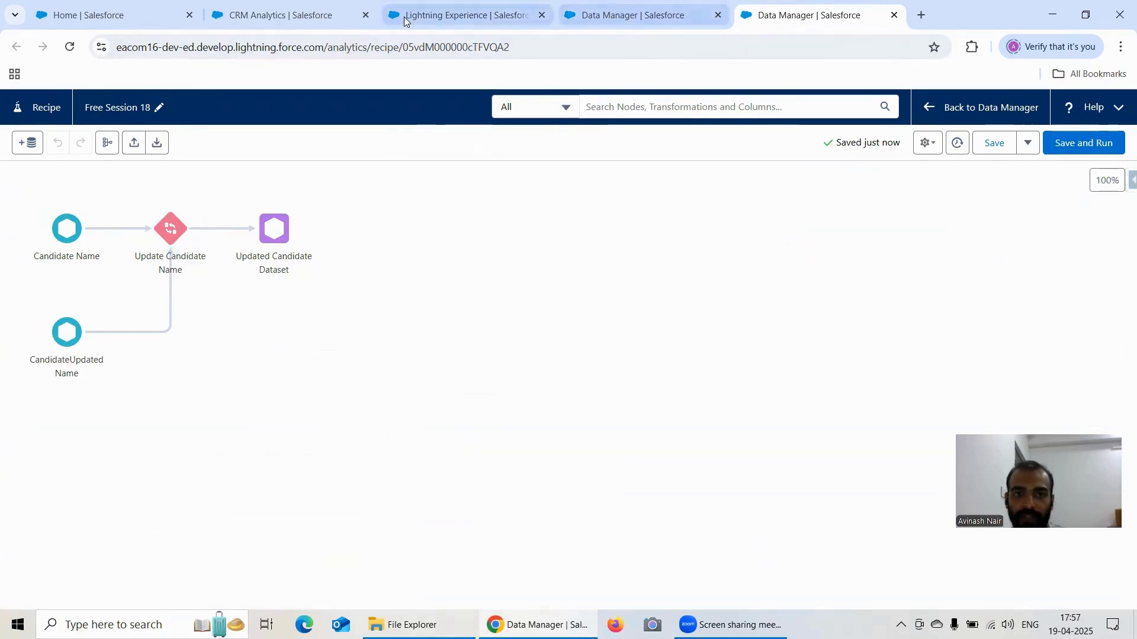
Check the Candidate Name values produced by the recipe in Updated Candidate Recipe Lens.
left_click(440, 17)
left_click(615, 18)
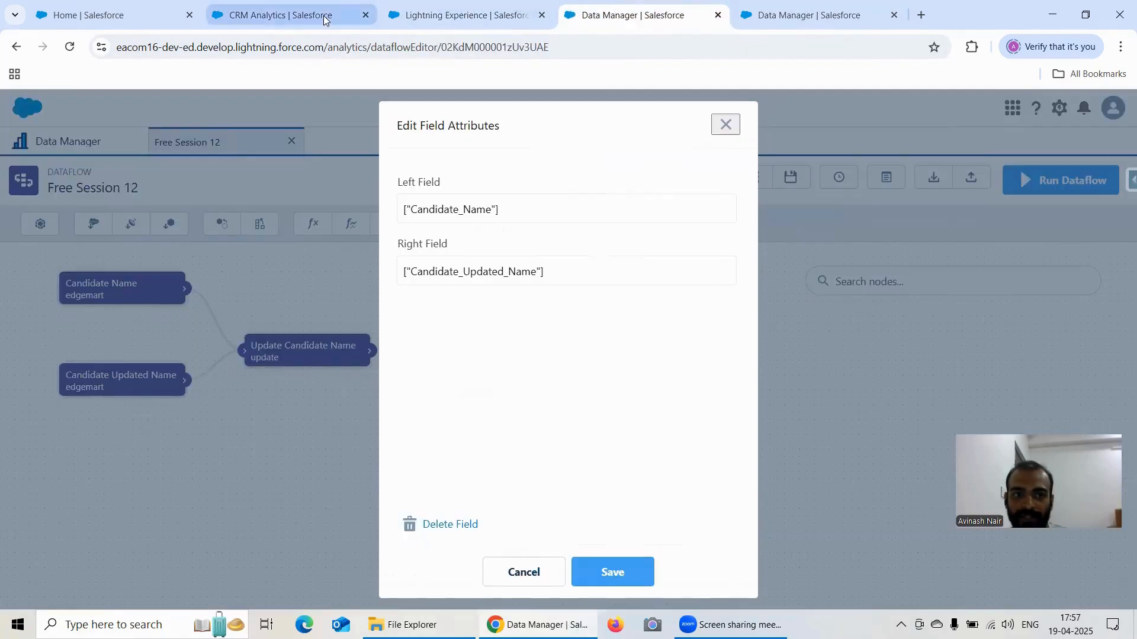
left_click(325, 18)
left_click(852, 142)
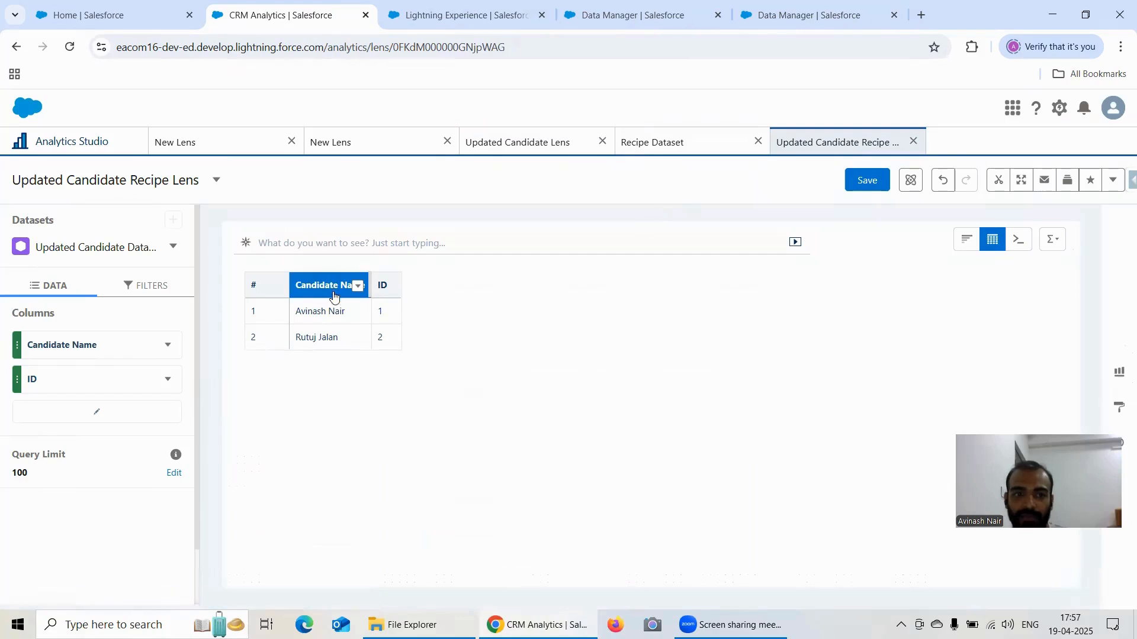